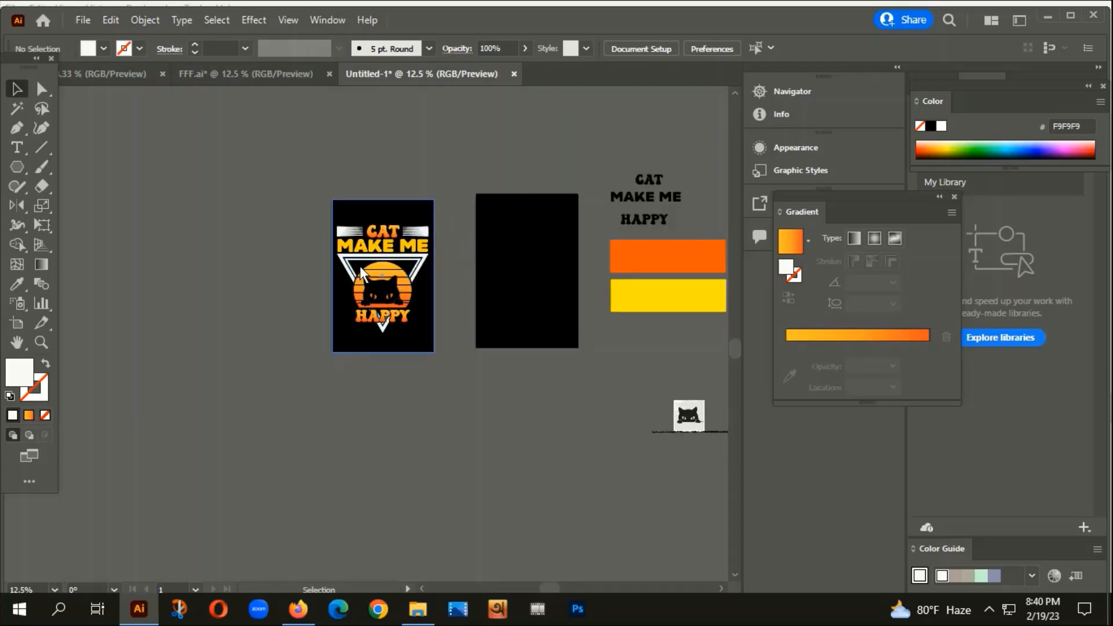
Bring the empty second artboard into view and choose the Rectangle tool.
scroll(358, 273, "up", 2)
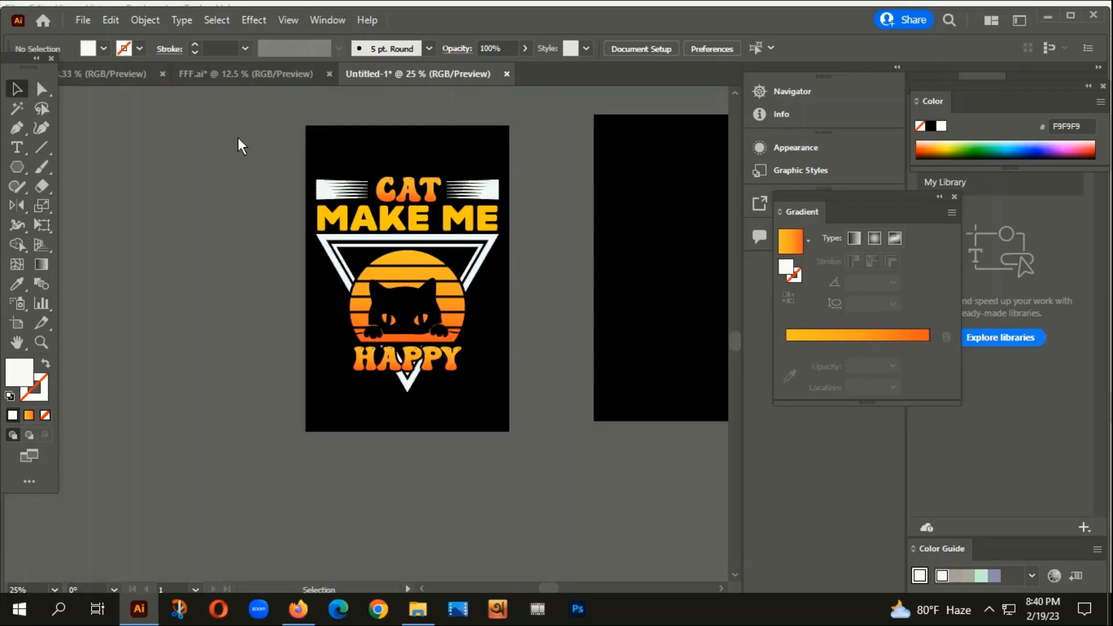
left_click_drag(615, 332, 577, 361)
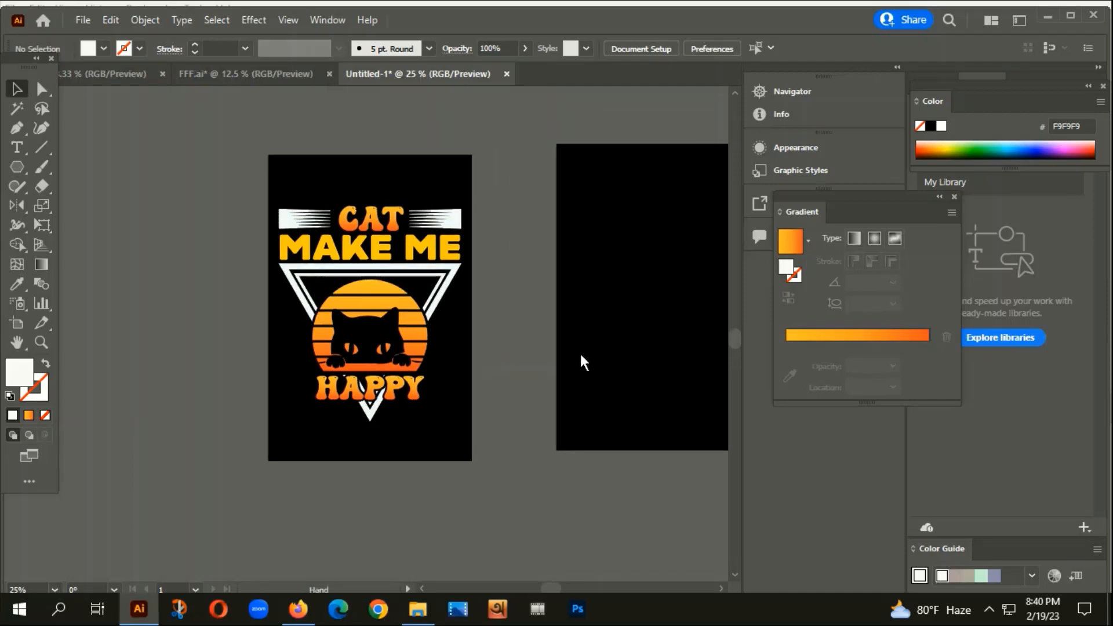
scroll(438, 358, "down", 2)
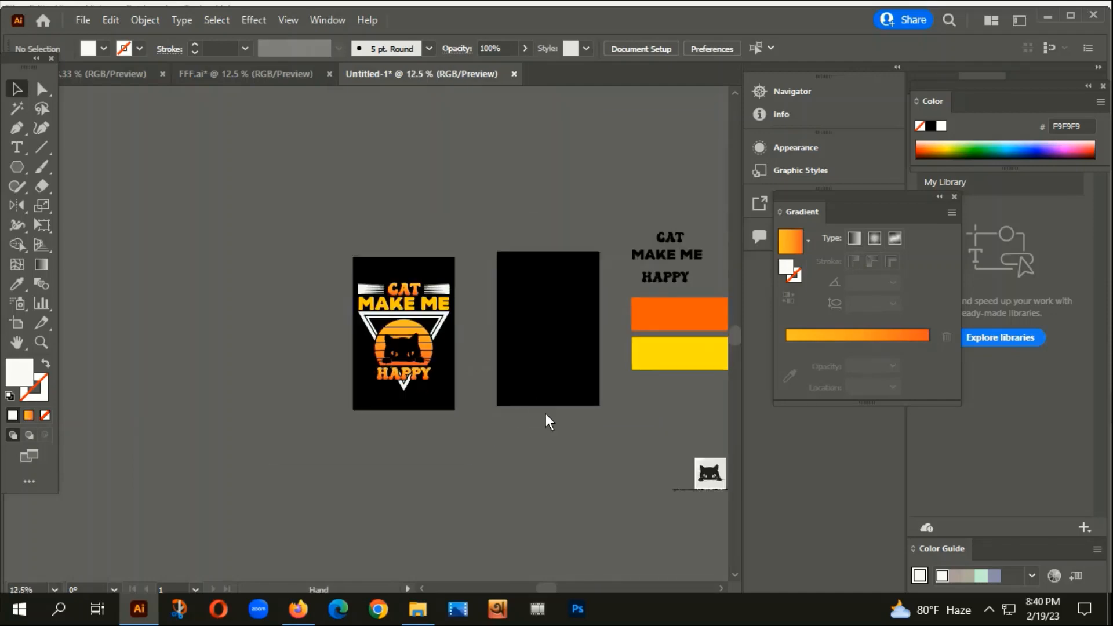
left_click_drag(545, 412, 514, 329)
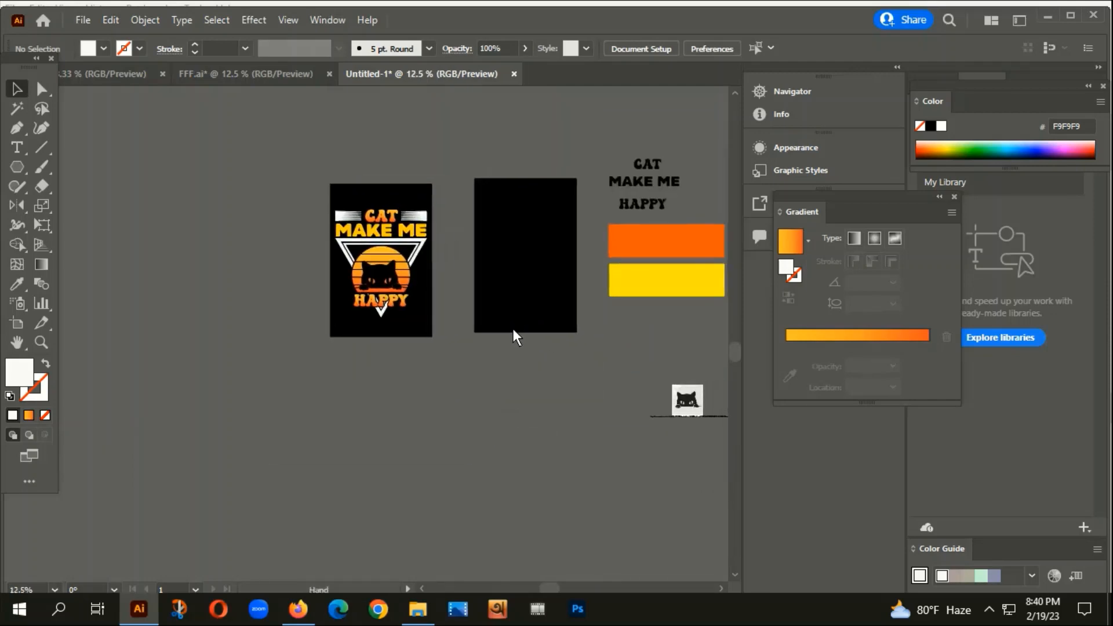
scroll(373, 258, "up", 2)
scroll(426, 217, "down", 2)
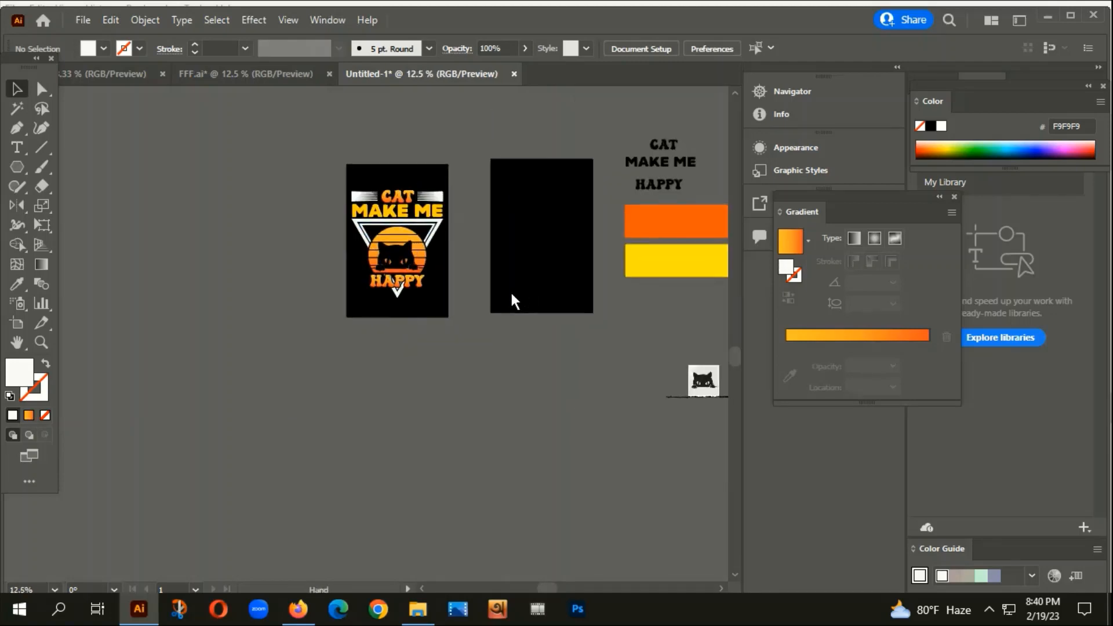
scroll(513, 255, "right", 2)
scroll(516, 244, "up", 1)
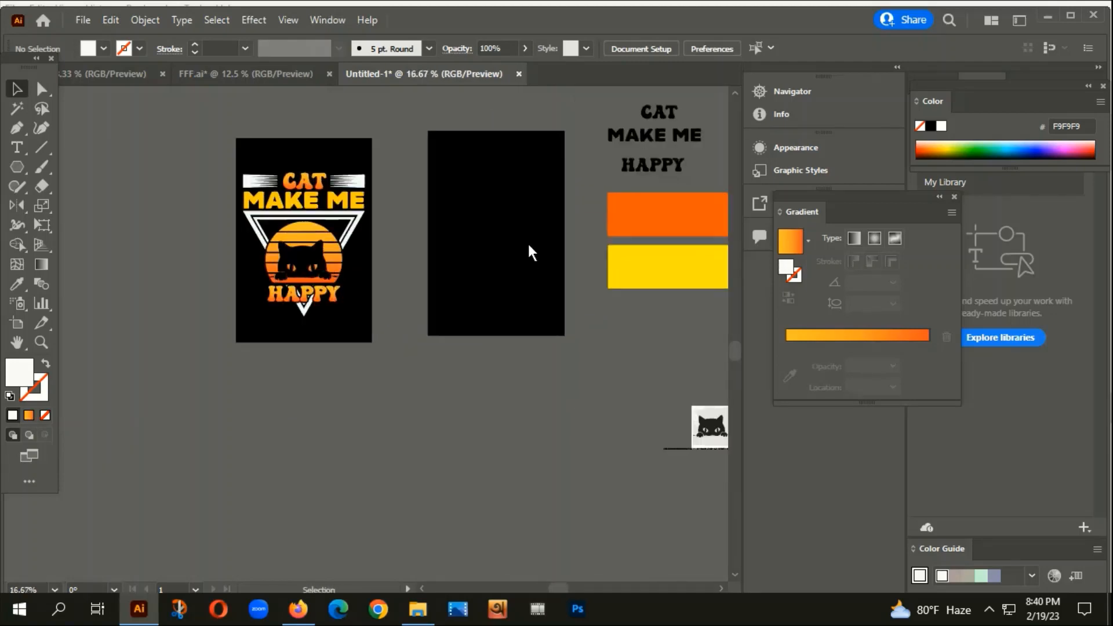
left_click(19, 168)
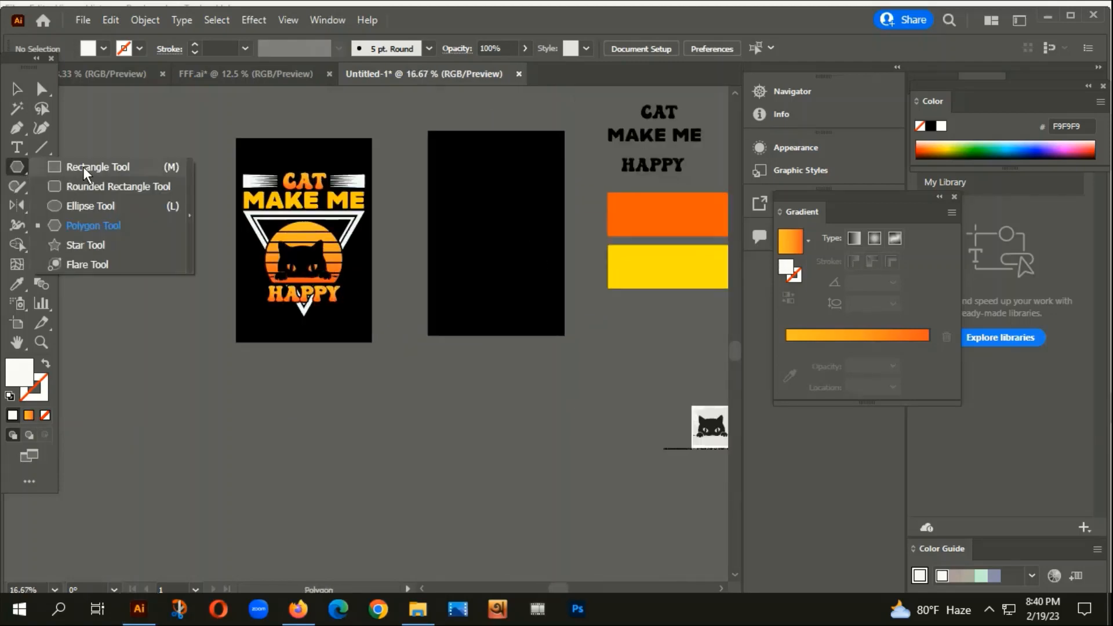
left_click(75, 169)
Set the fill to black 020200 and draw a rectangle covering the empty artboard.
double_click(19, 371)
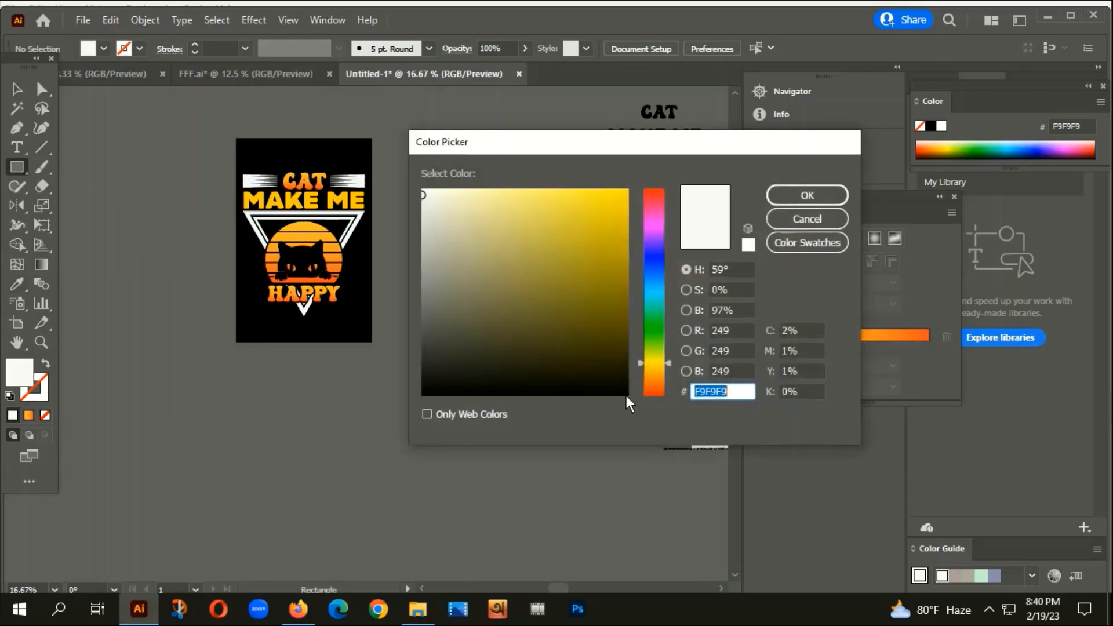
type("020200")
left_click(807, 196)
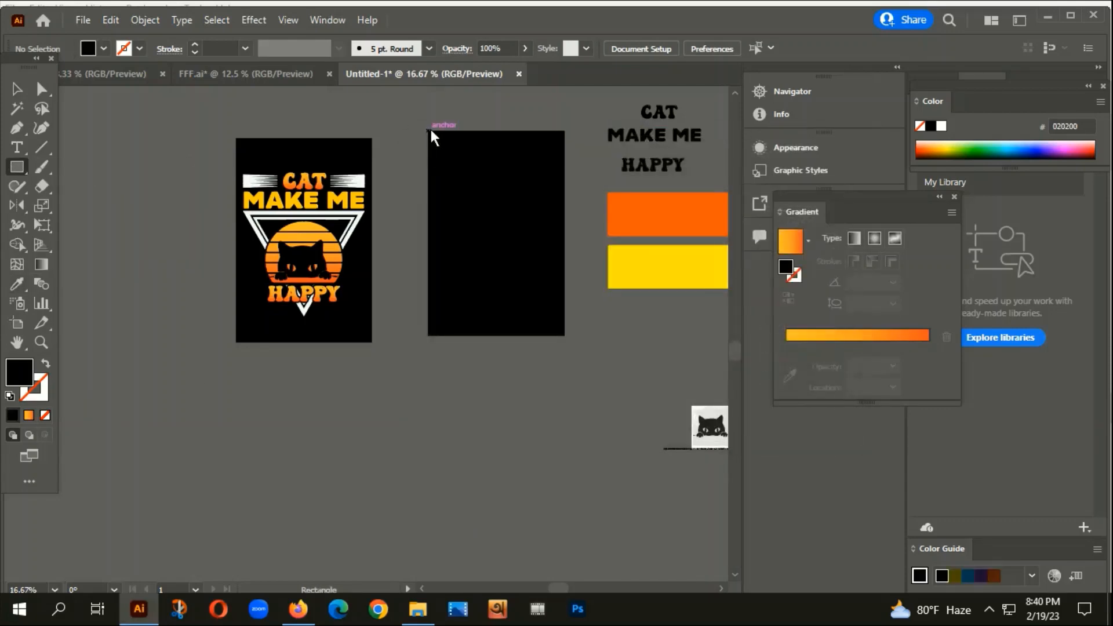
left_click_drag(429, 131, 564, 323)
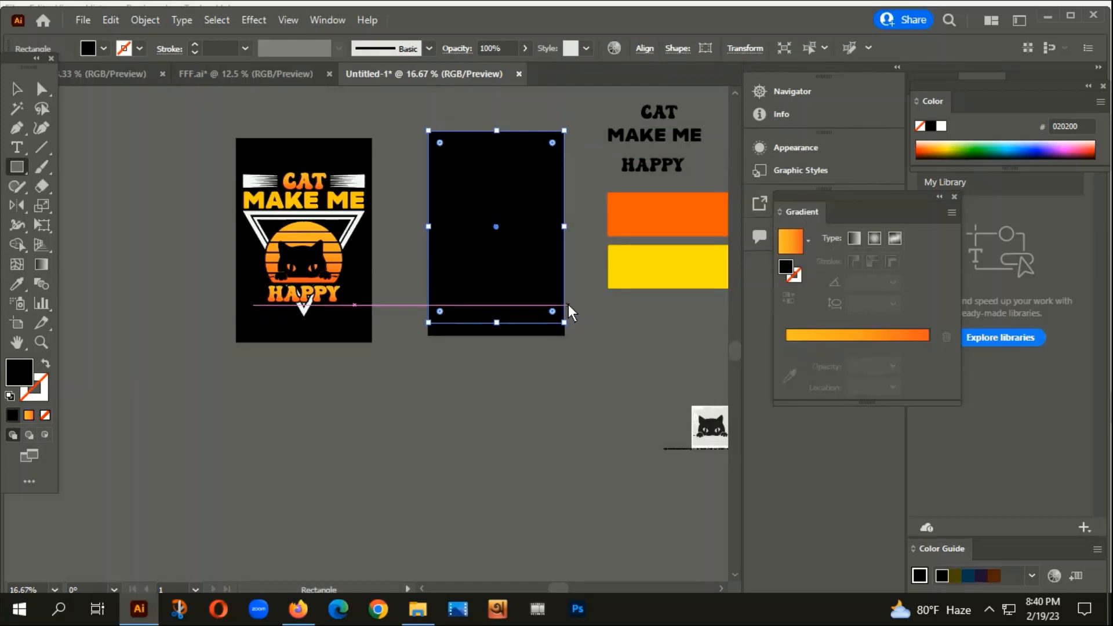
key("ctrl+shift+a")
scroll(245, 228, "up", 3)
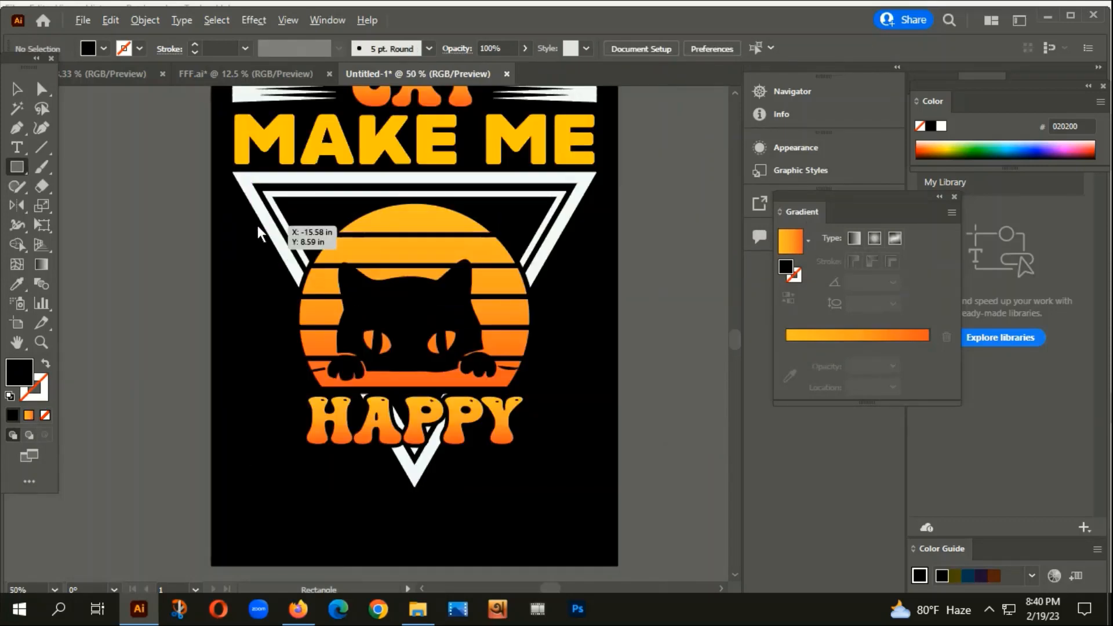
scroll(259, 223, "down", 3)
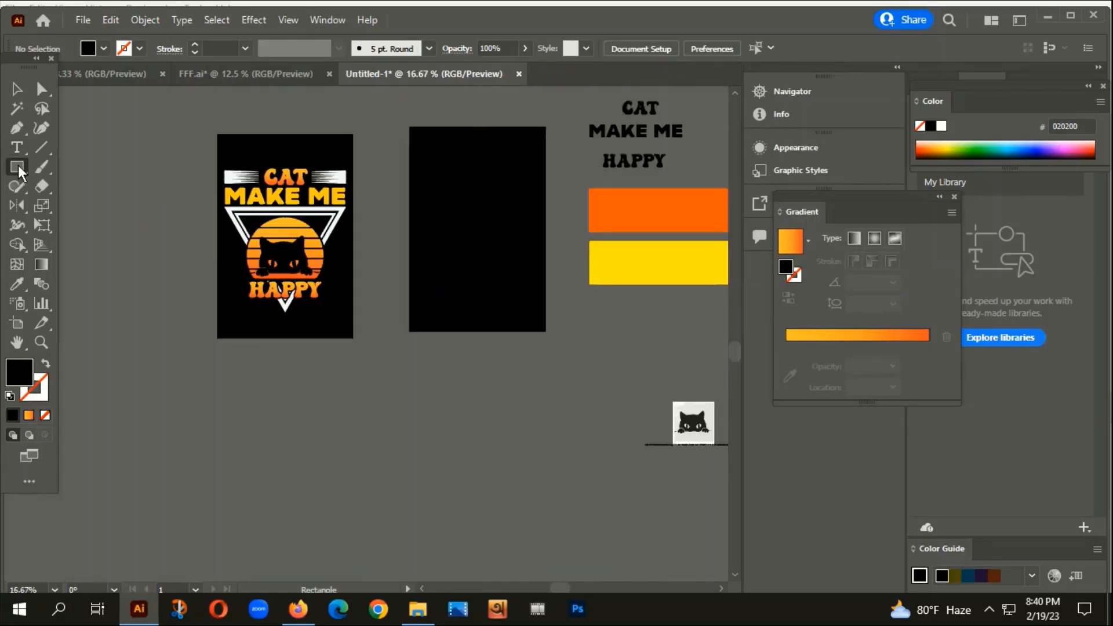
Create a 3-sided polygon triangle below the black artboard and enlarge it.
left_click(19, 166)
left_click(83, 225)
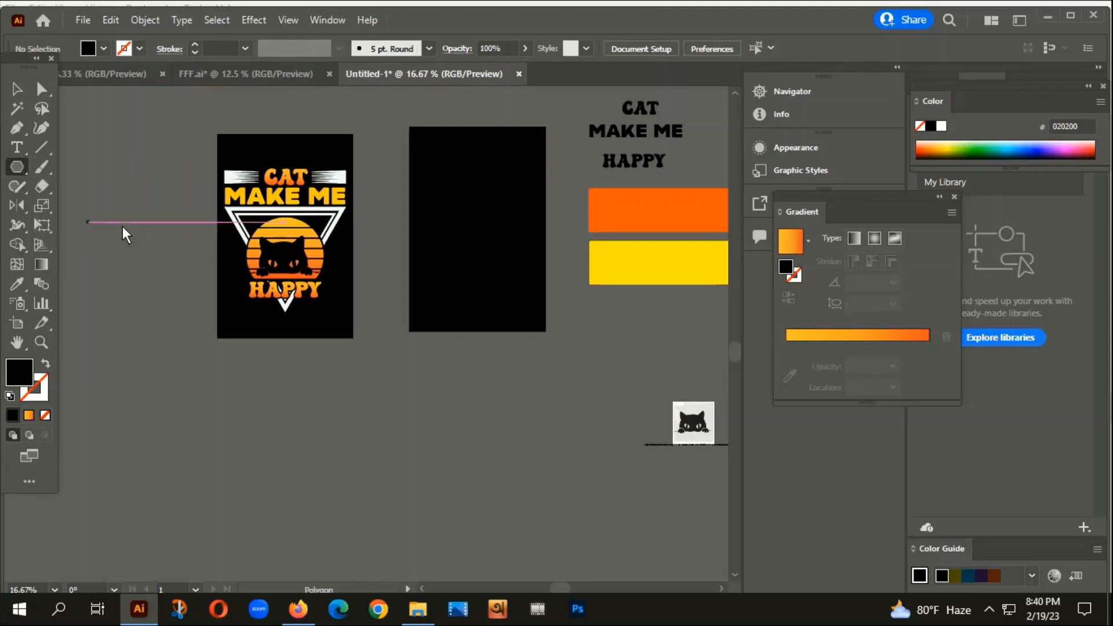
left_click(434, 425)
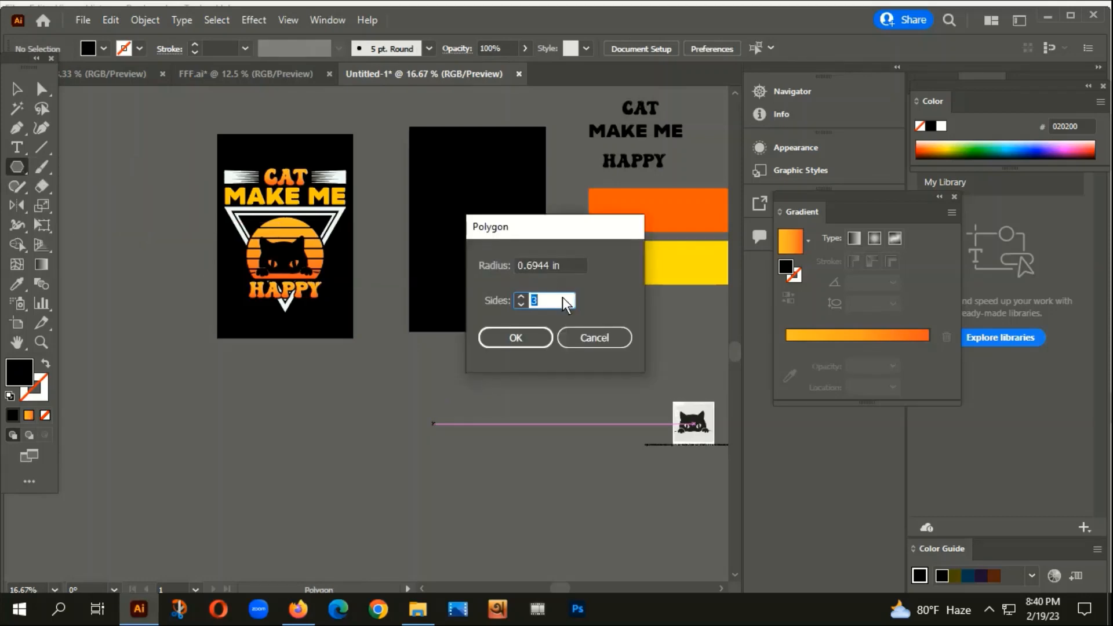
left_click(519, 340)
left_click(14, 90)
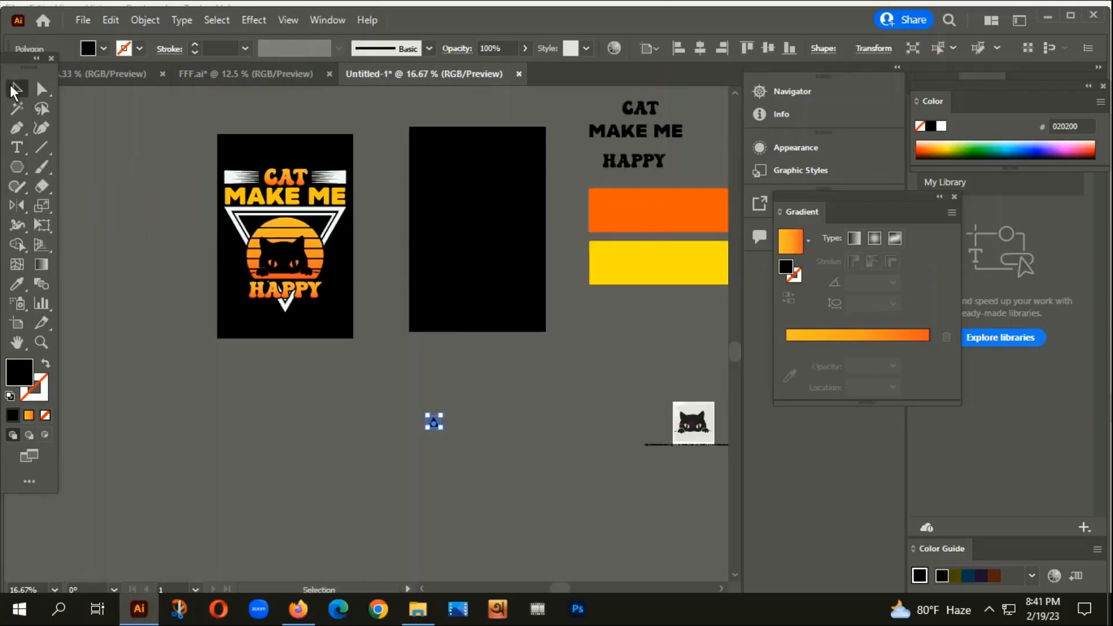
left_click_drag(441, 416, 526, 352)
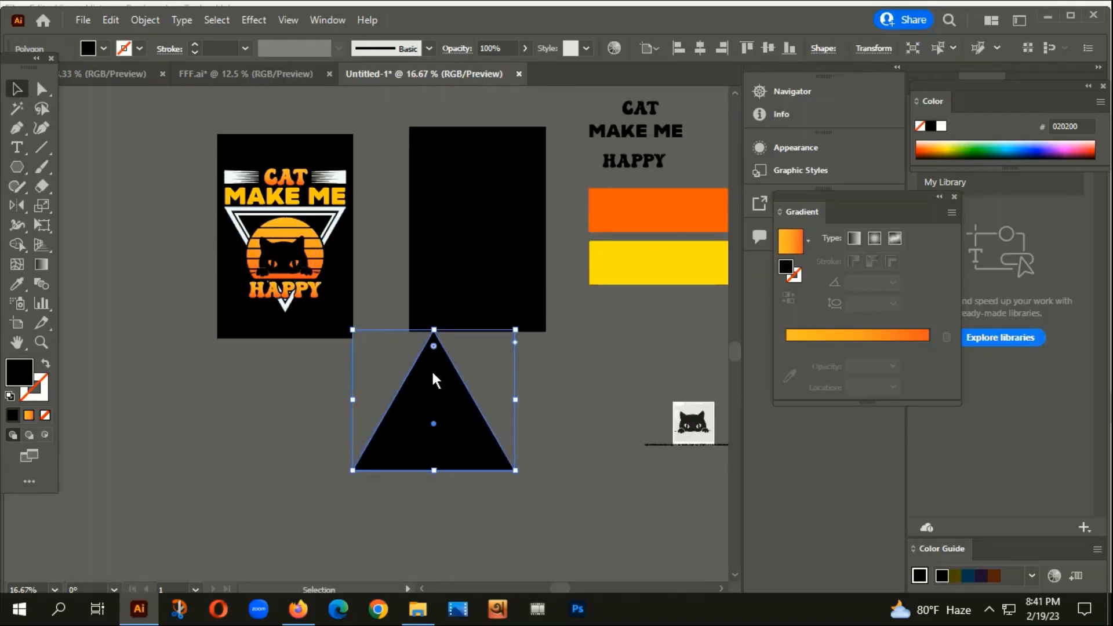
Reflect the triangle horizontally, shift it slightly left and down, and make it outline-only.
right_click(429, 380)
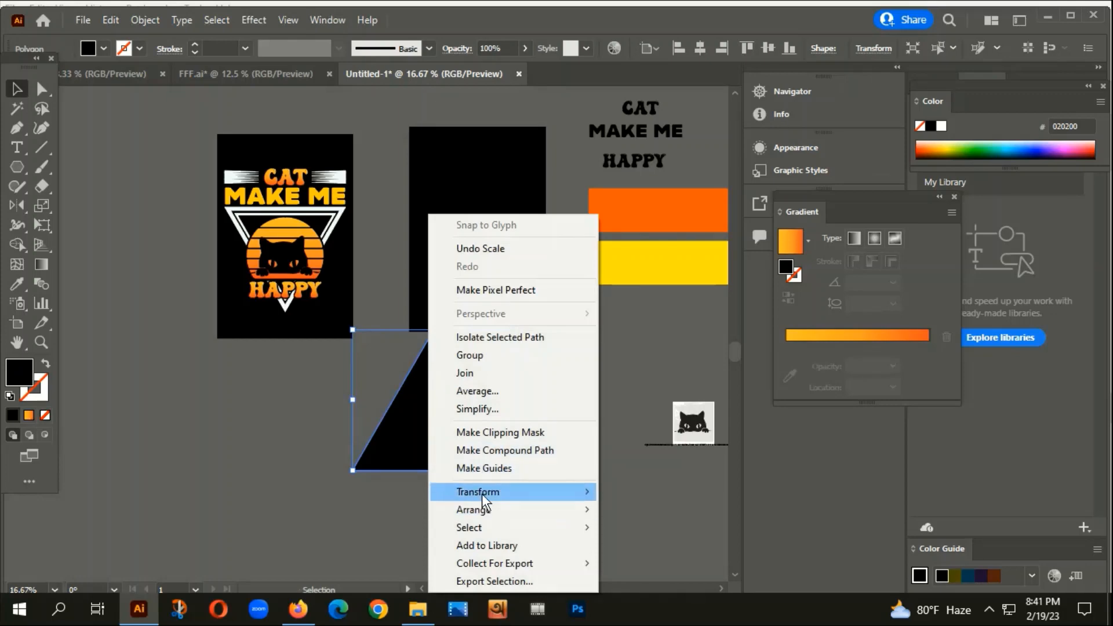
mouse_move(477, 491)
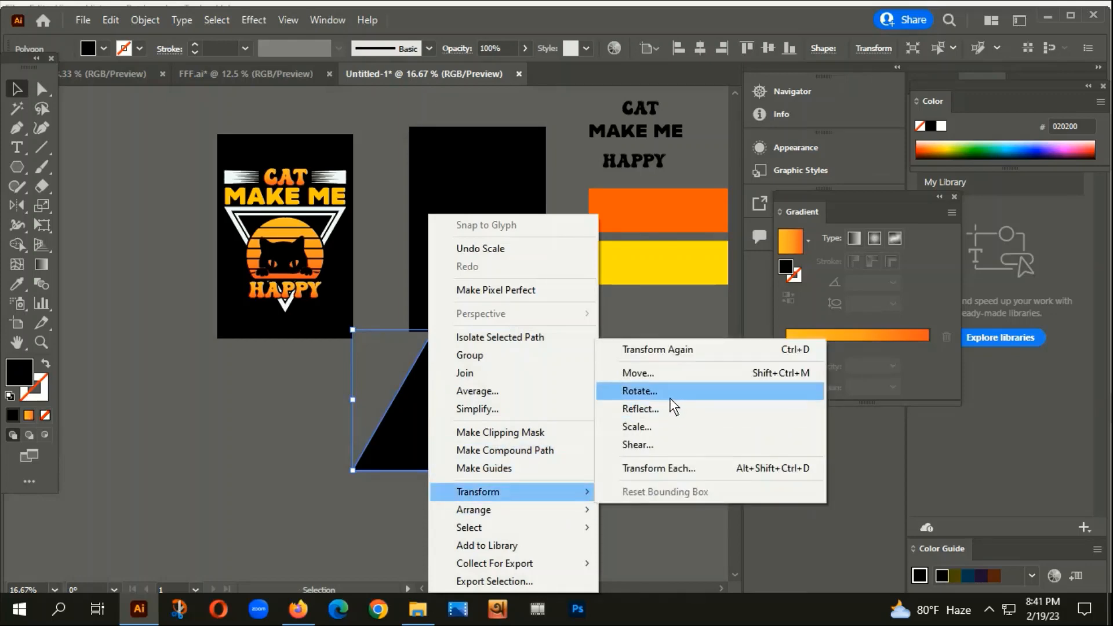
left_click(639, 409)
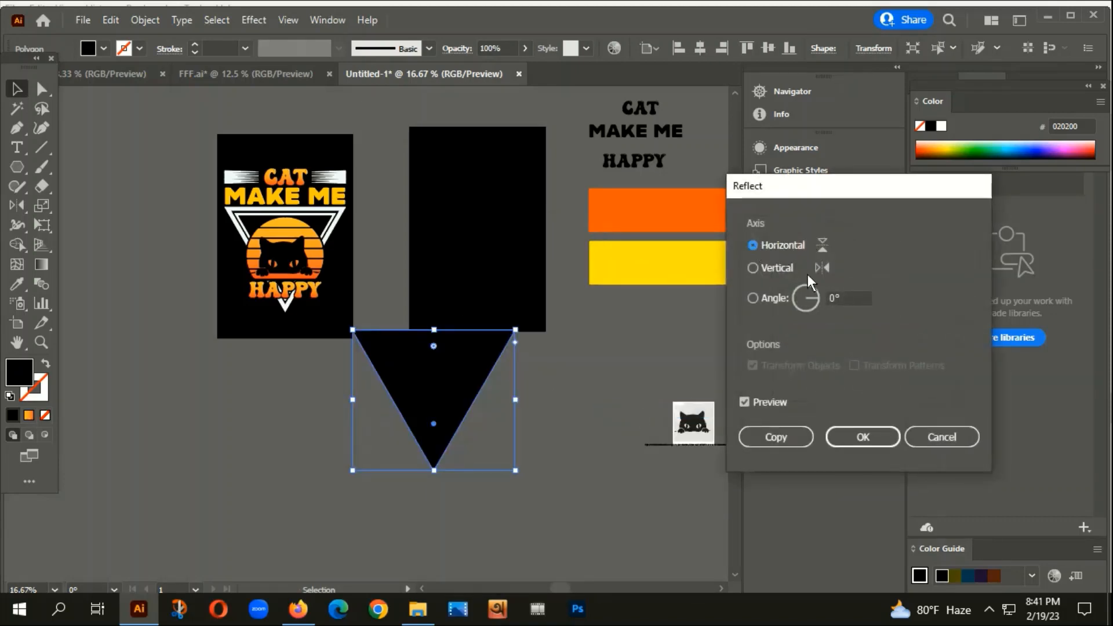
left_click(859, 437)
left_click_drag(478, 379, 427, 415)
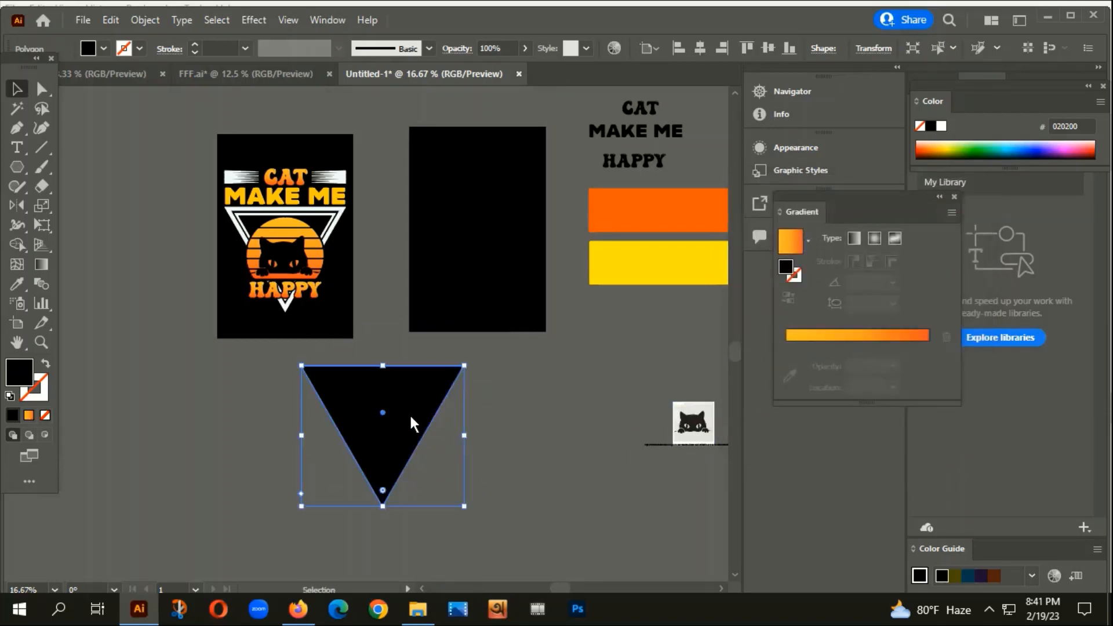
left_click(47, 366)
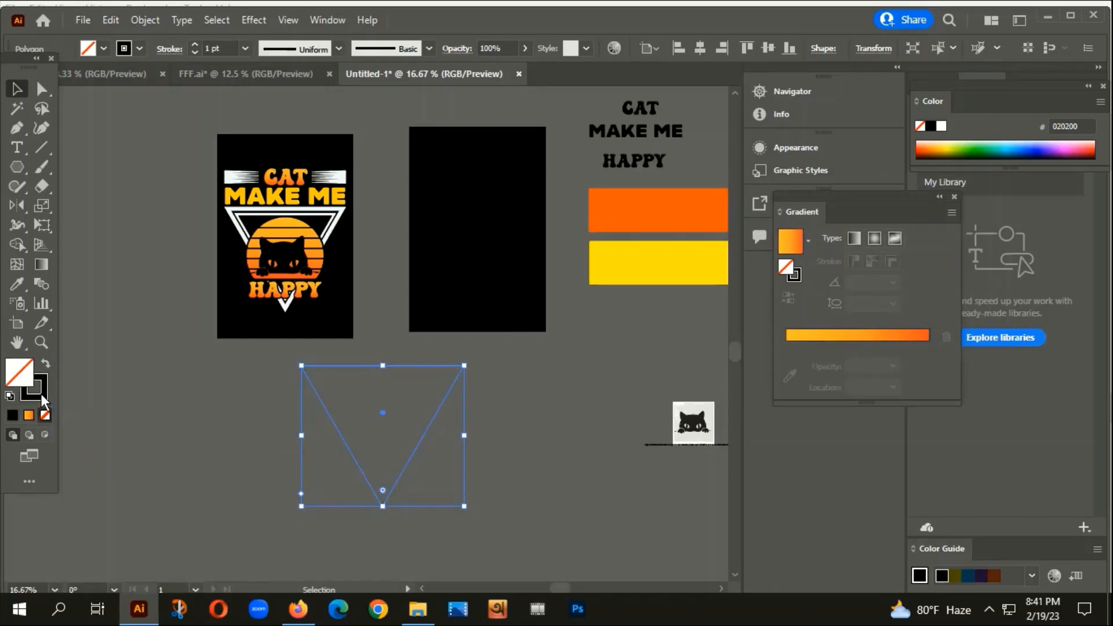
Give the triangle a 33 pt white outline.
left_click(194, 45)
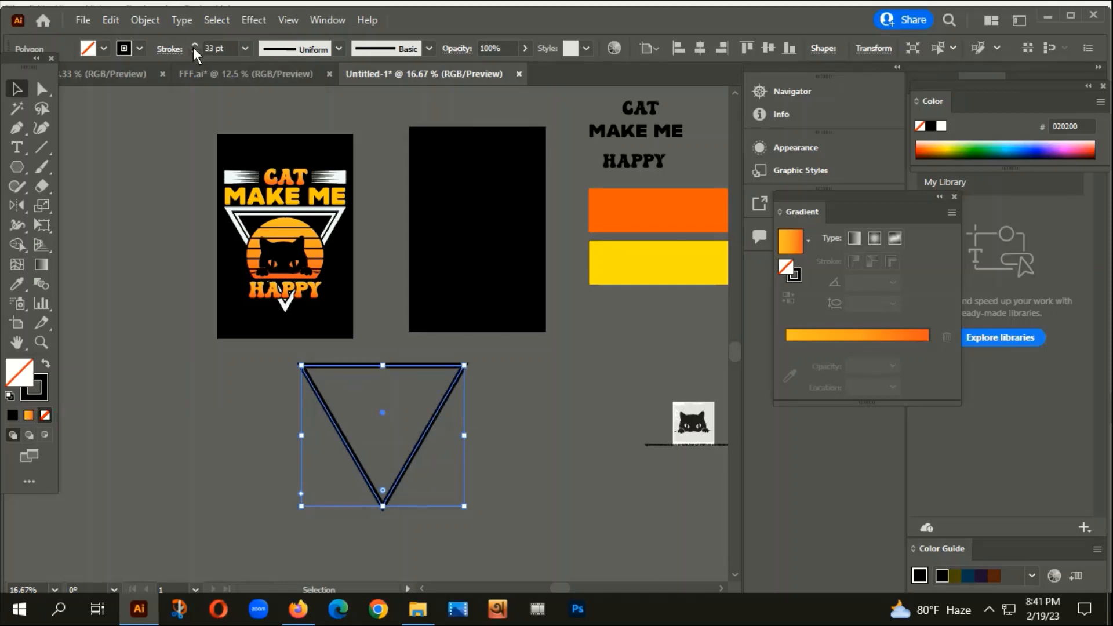
double_click(33, 384)
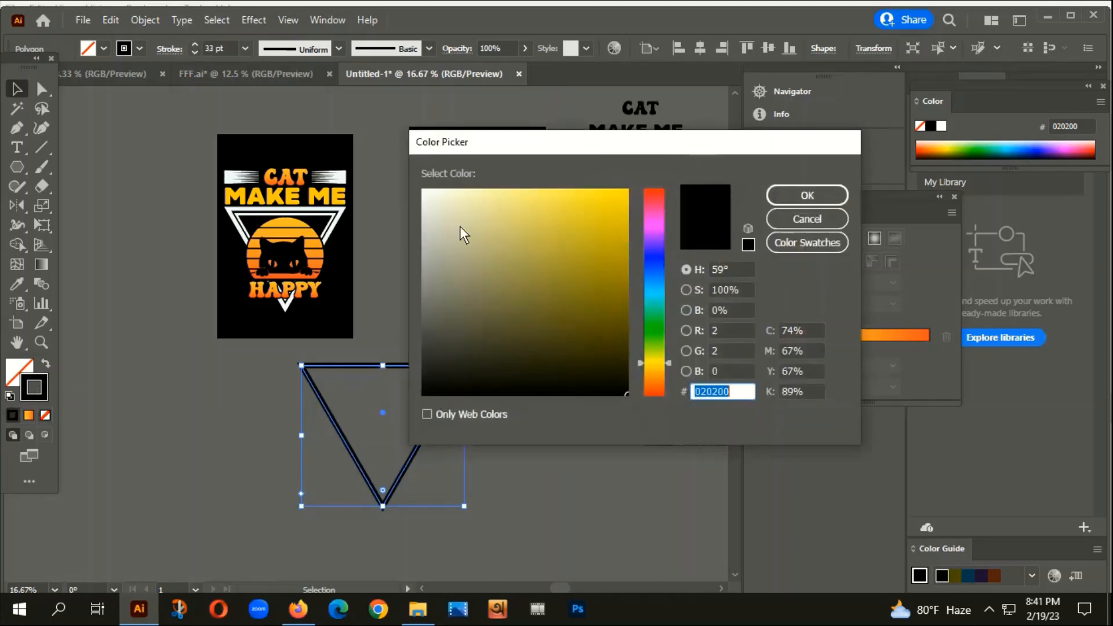
left_click(426, 197)
left_click(825, 195)
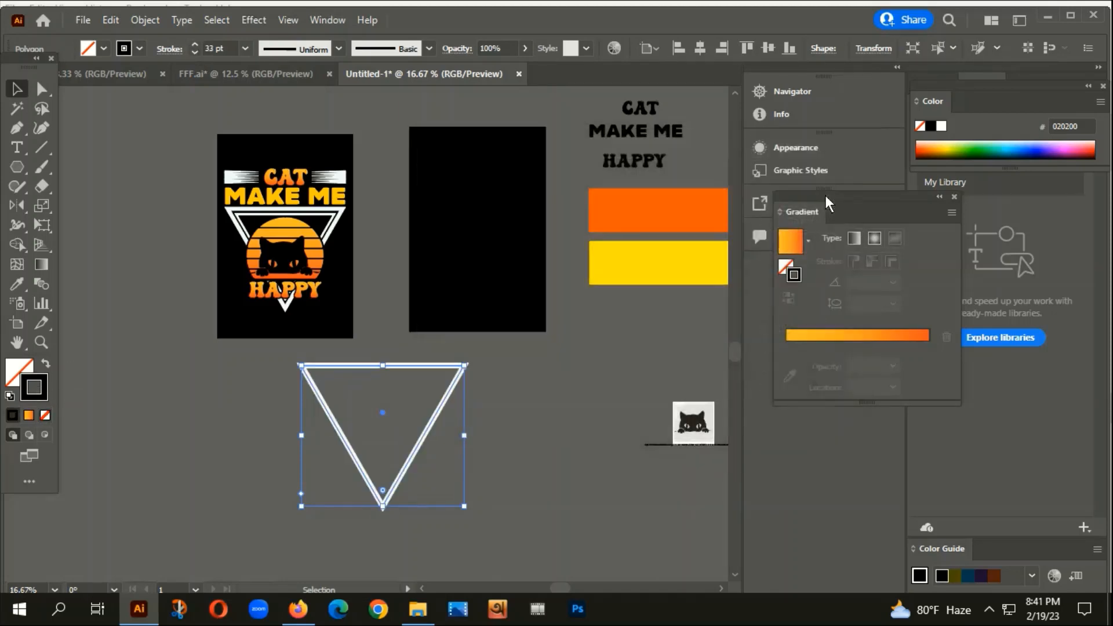
Centre the triangle on the black rectangle and move it lower.
left_click(700, 48)
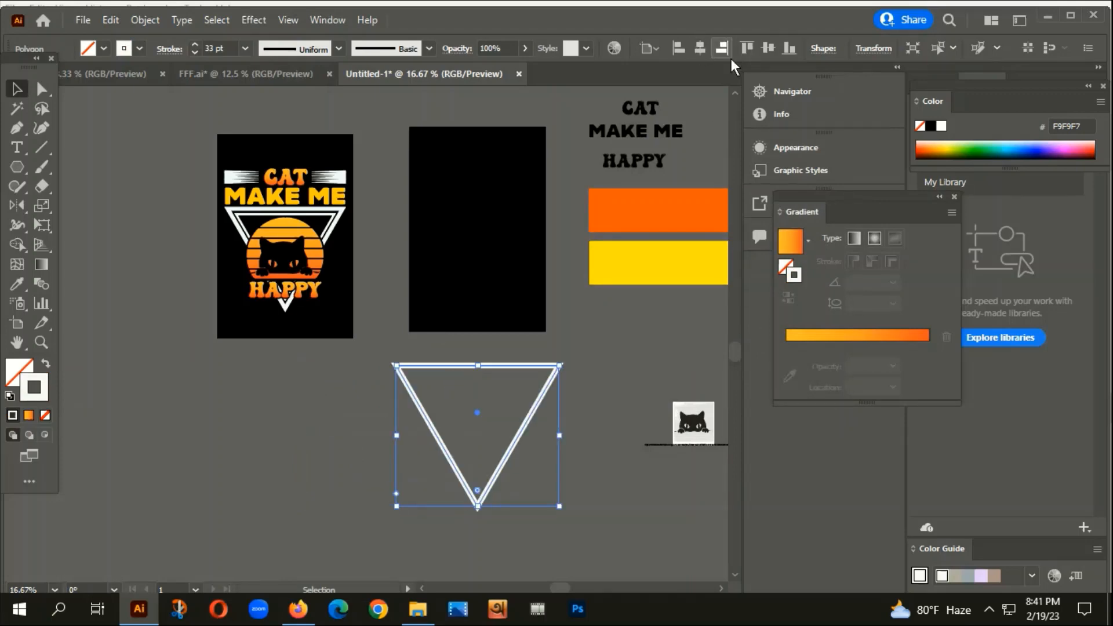
left_click(767, 47)
scroll(475, 141, "up", 3)
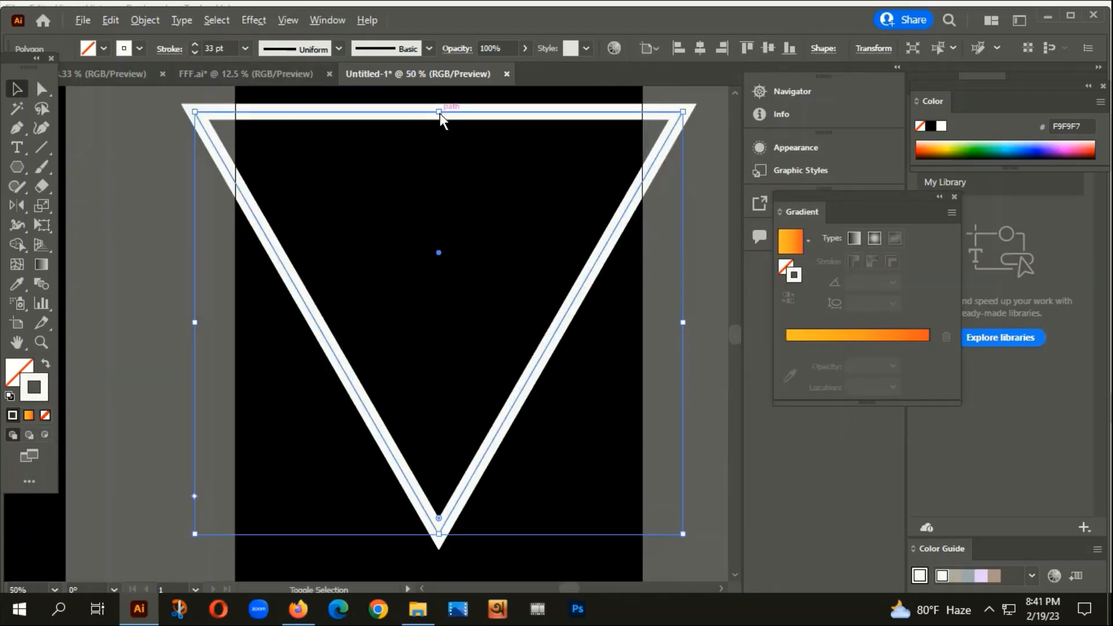
left_click_drag(440, 113, 435, 165)
Shrink the triangle from its top and move it further down the artboard.
left_click(606, 367)
left_click(434, 145)
left_click(462, 275)
scroll(502, 329, "down", 4)
scroll(491, 332, "up", 2)
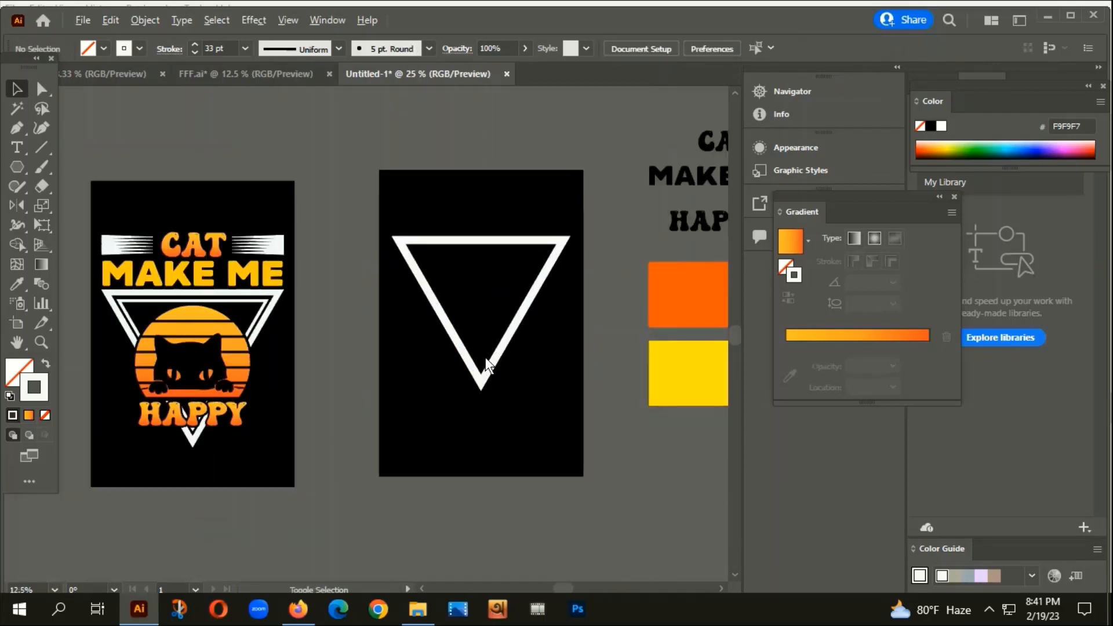
left_click_drag(486, 357, 479, 402)
scroll(474, 259, "up", 3)
scroll(480, 311, "up", 1)
scroll(481, 313, "down", 3)
scroll(475, 315, "up", 2)
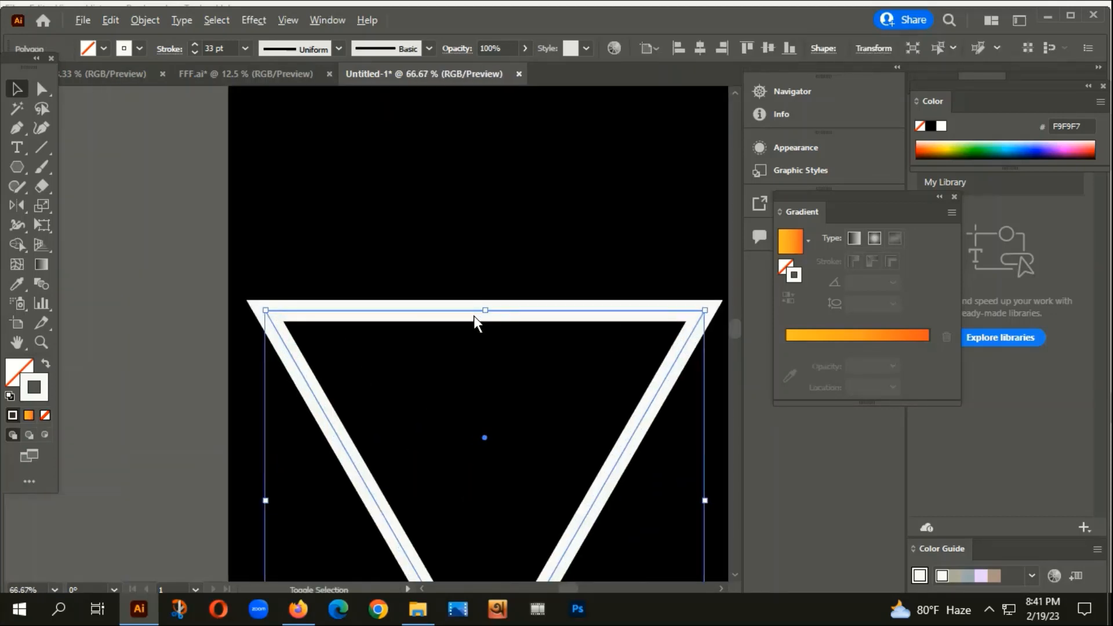
Thin the triangle's stroke from 33 pt down to 25 pt.
left_click(194, 52)
left_click(194, 52)
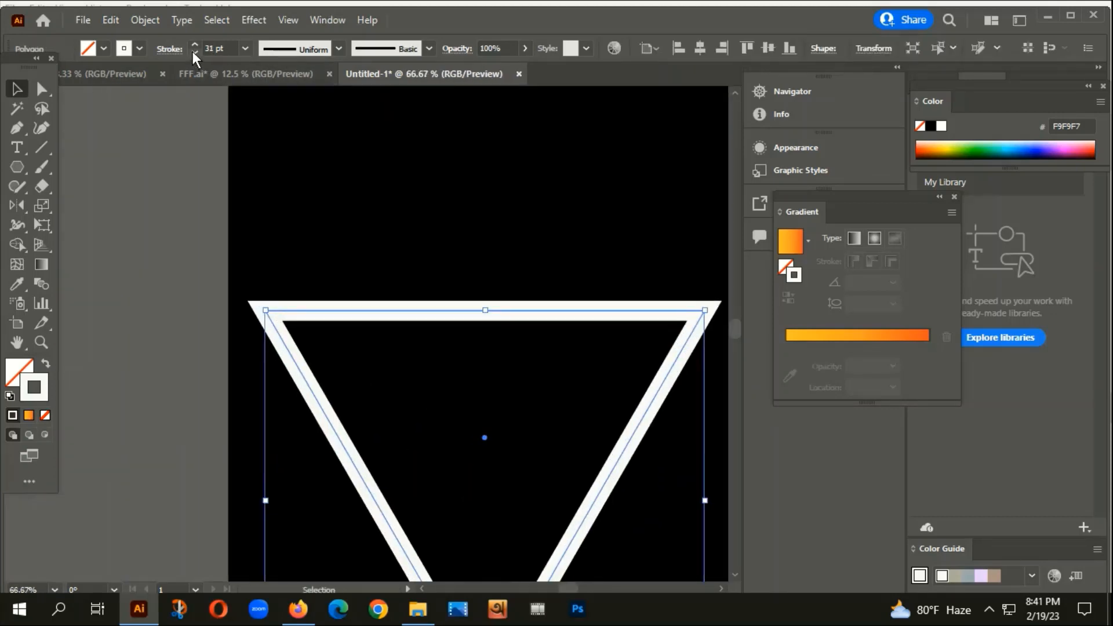
left_click(194, 52)
left_click(193, 52)
left_click(194, 52)
left_click(194, 53)
left_click(193, 52)
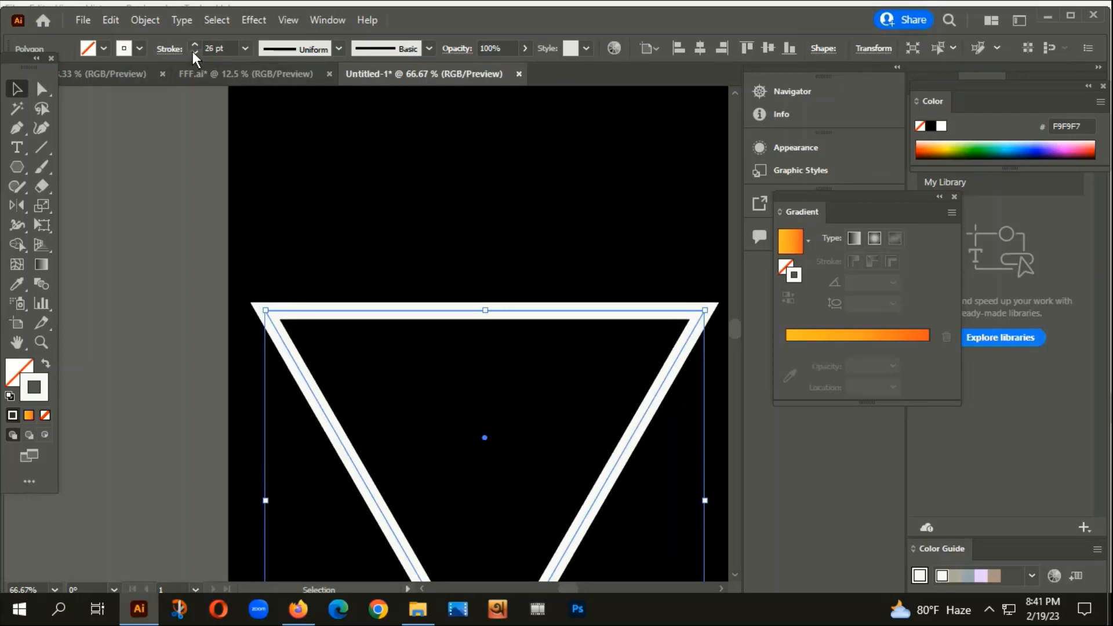
left_click(193, 53)
left_click(375, 288)
scroll(409, 307, "down", 1)
scroll(429, 290, "down", 2)
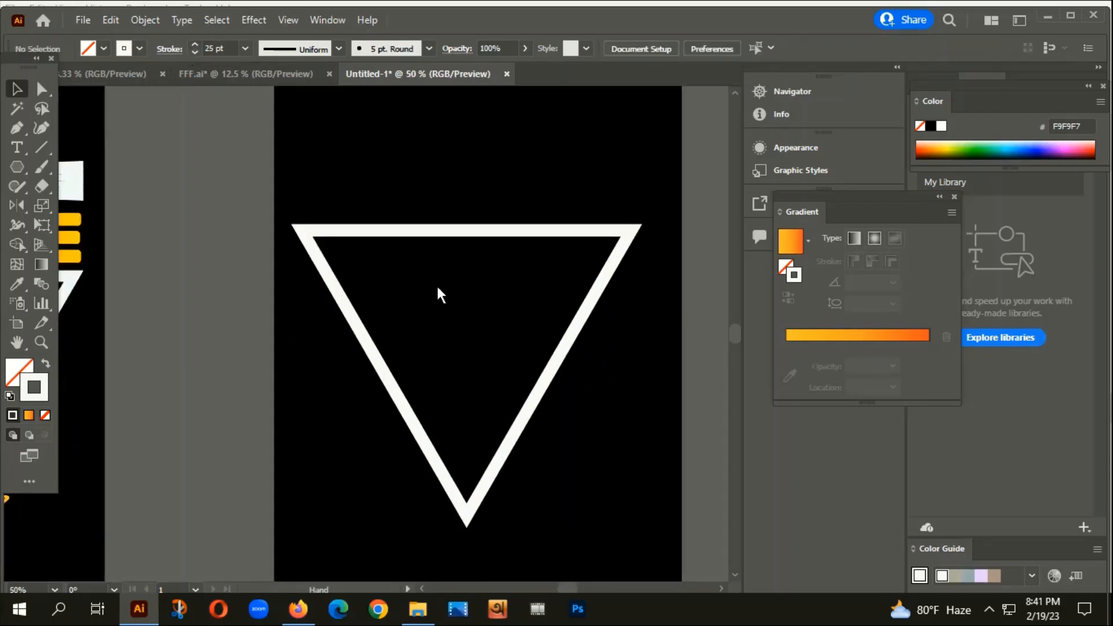
left_click(443, 230)
Make a smaller inner copy of the triangle with a 15 pt stroke, enlarged toward the outer one.
key("a")
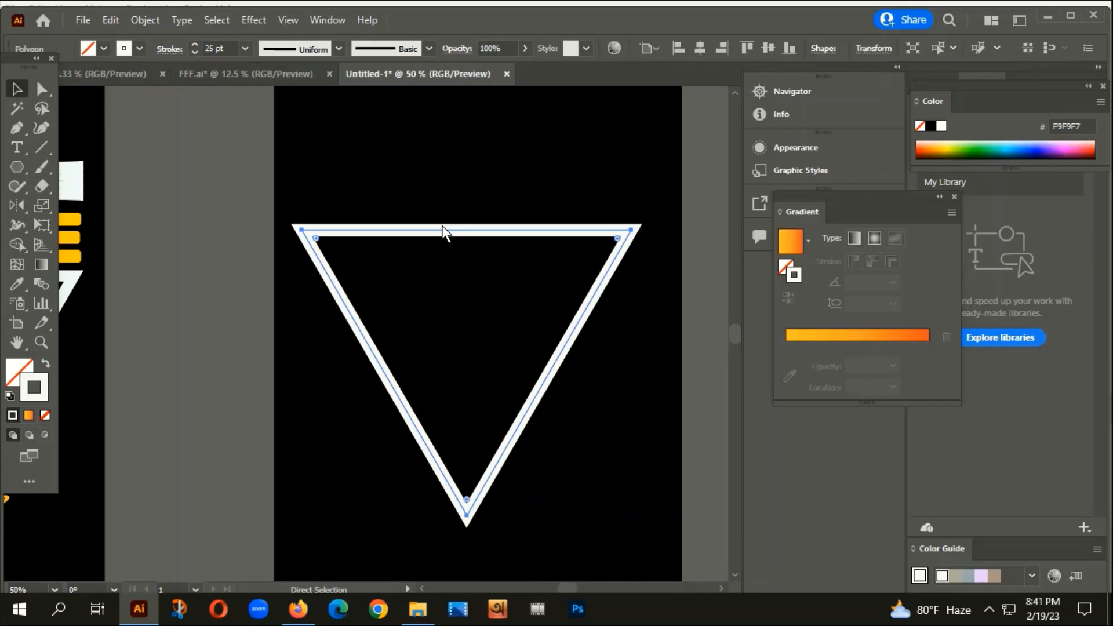
key("v")
left_click_drag(465, 228, 464, 264)
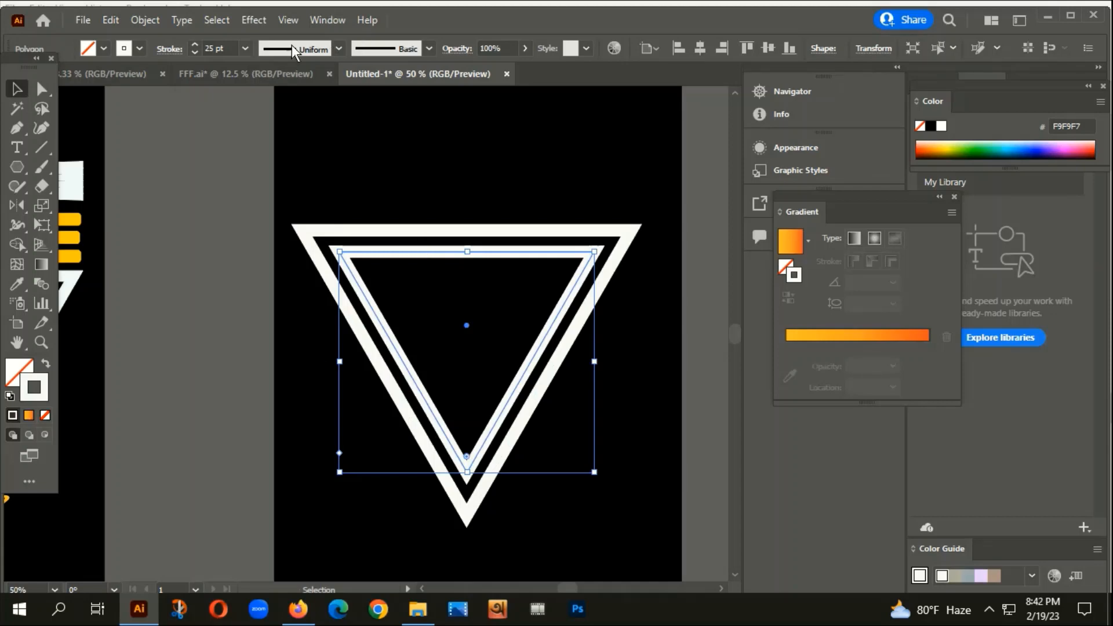
left_click_drag(194, 53, 193, 53)
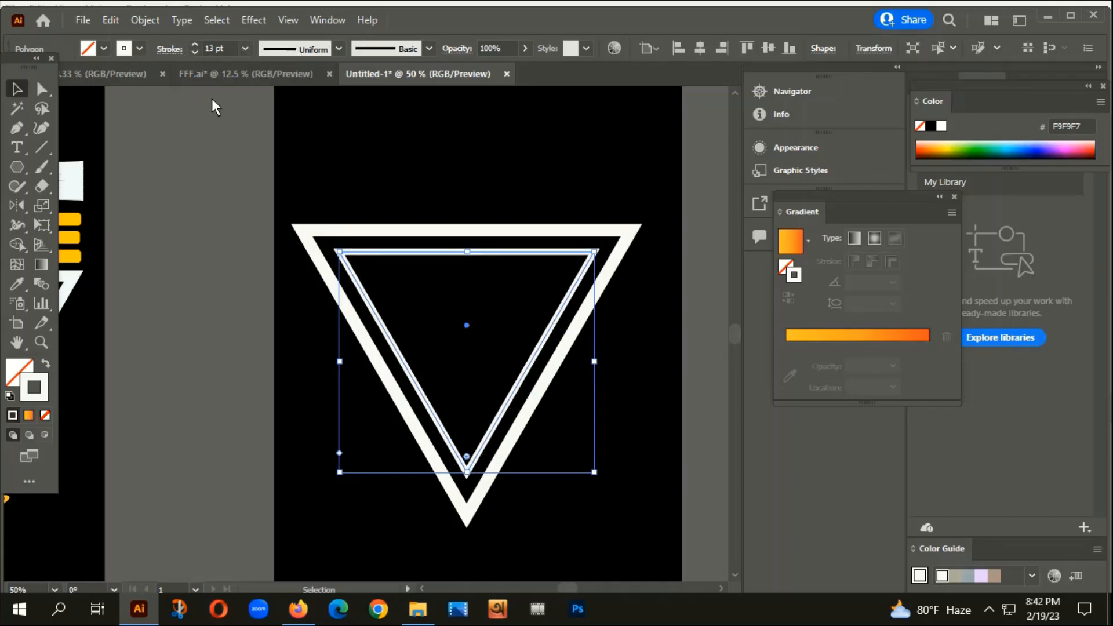
left_click(192, 44)
left_click(192, 45)
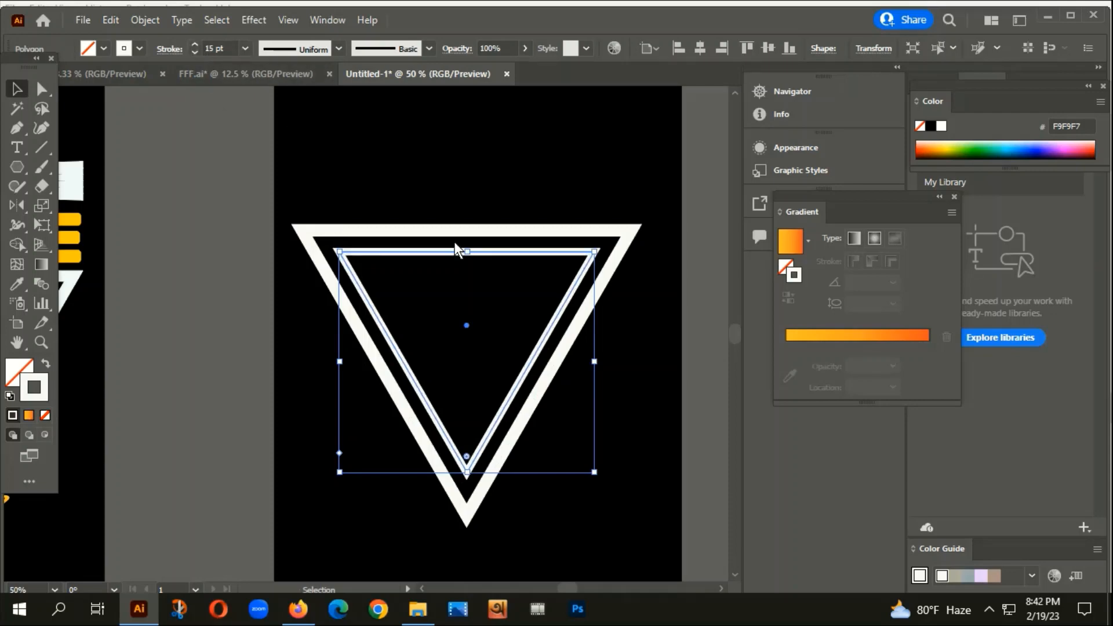
scroll(450, 293, "up", 2)
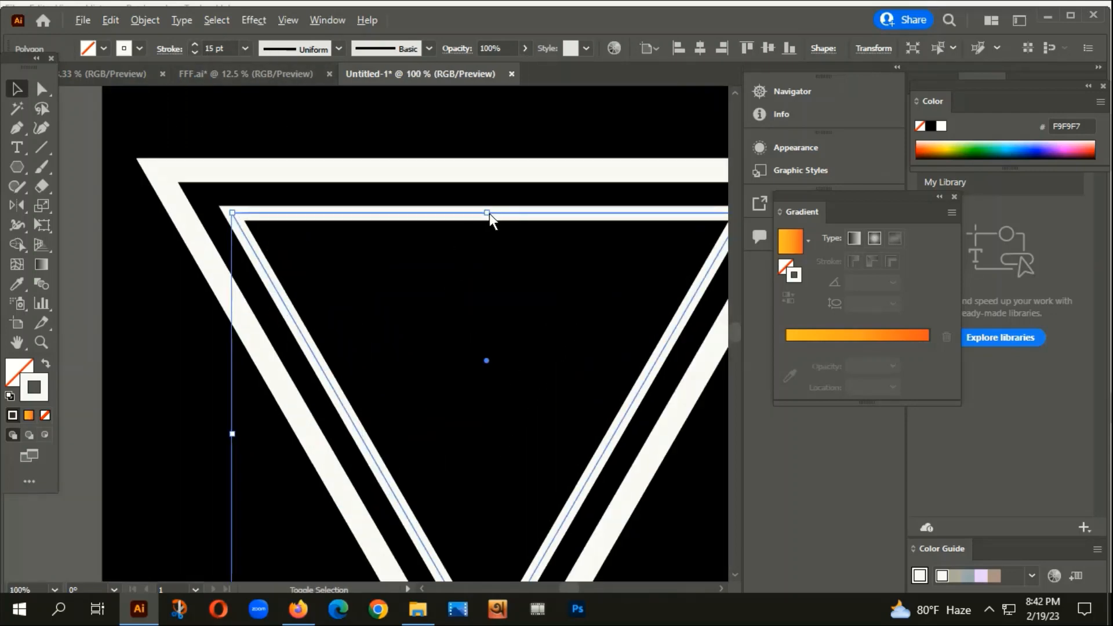
left_click_drag(488, 213, 490, 199)
Select both triangles together and open the Object menu.
left_click(464, 156)
scroll(462, 158, "down", 3)
left_click_drag(424, 365, 614, 162)
left_click(145, 19)
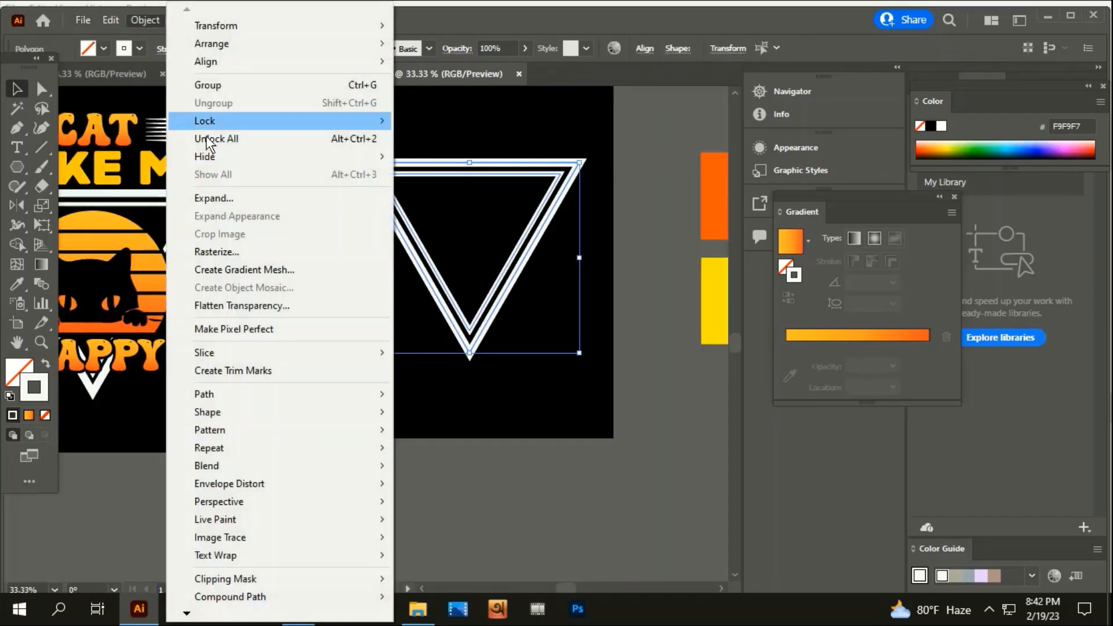
Expand both triangle outlines' fill and stroke into filled shapes.
left_click(227, 202)
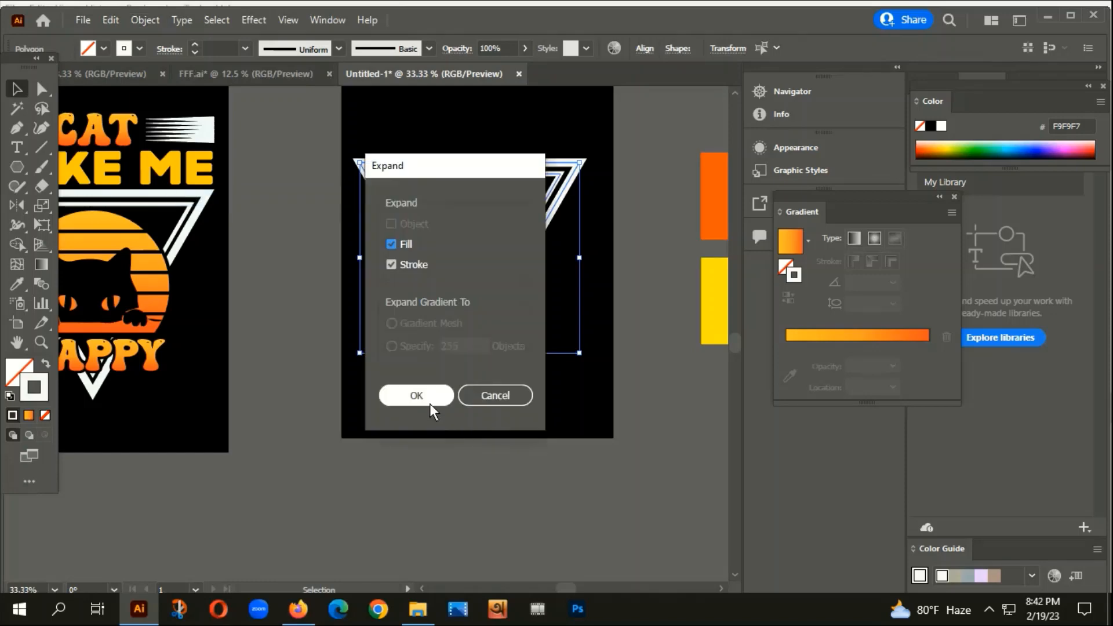
left_click(430, 396)
left_click(443, 431)
Group the two triangles and centre the group horizontally and vertically on the artboard.
right_click(514, 194)
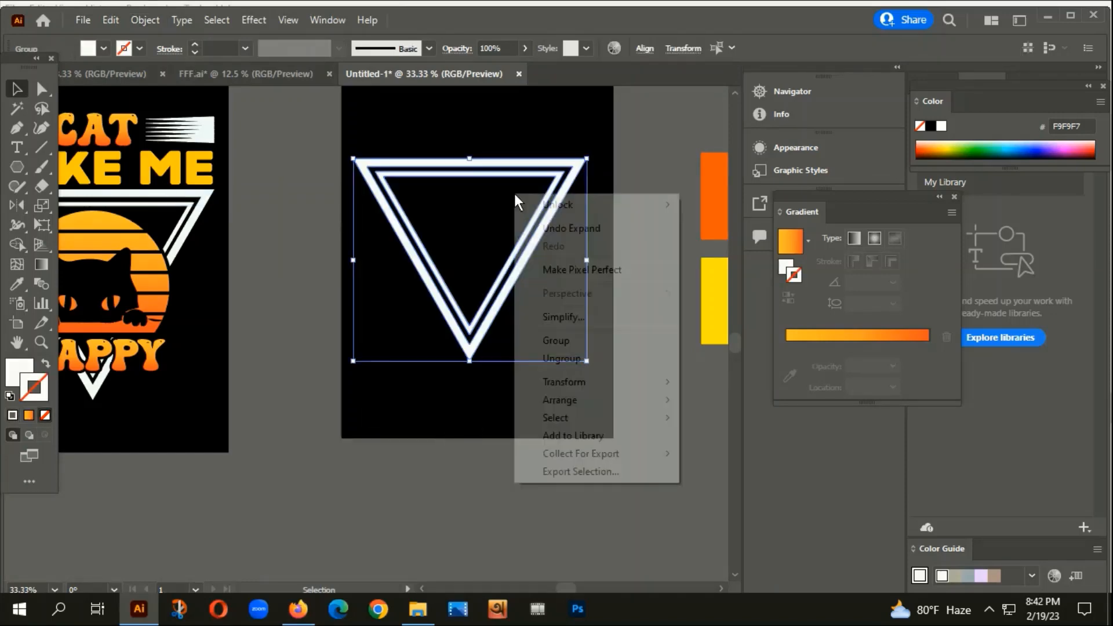
left_click(552, 340)
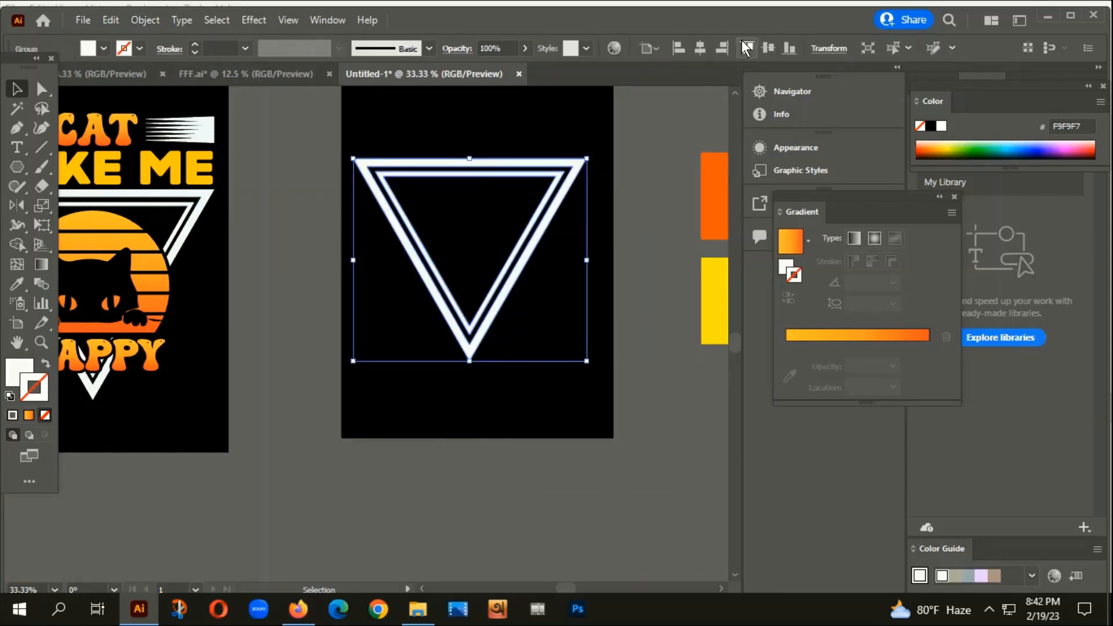
left_click(700, 48)
left_click(768, 49)
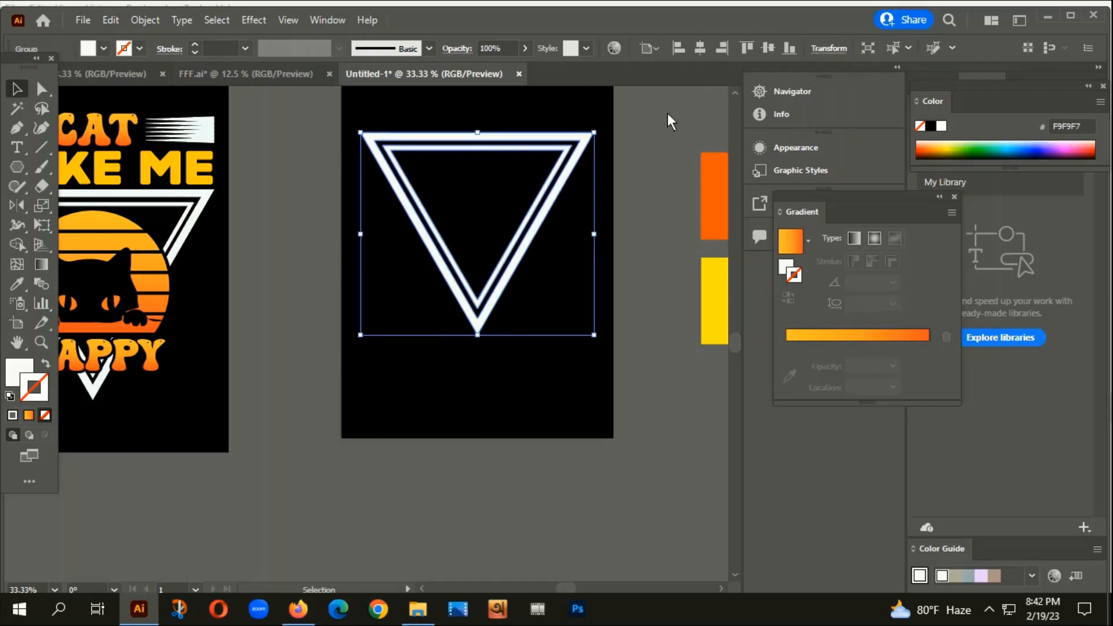
left_click(607, 276)
scroll(607, 276, "down", 2)
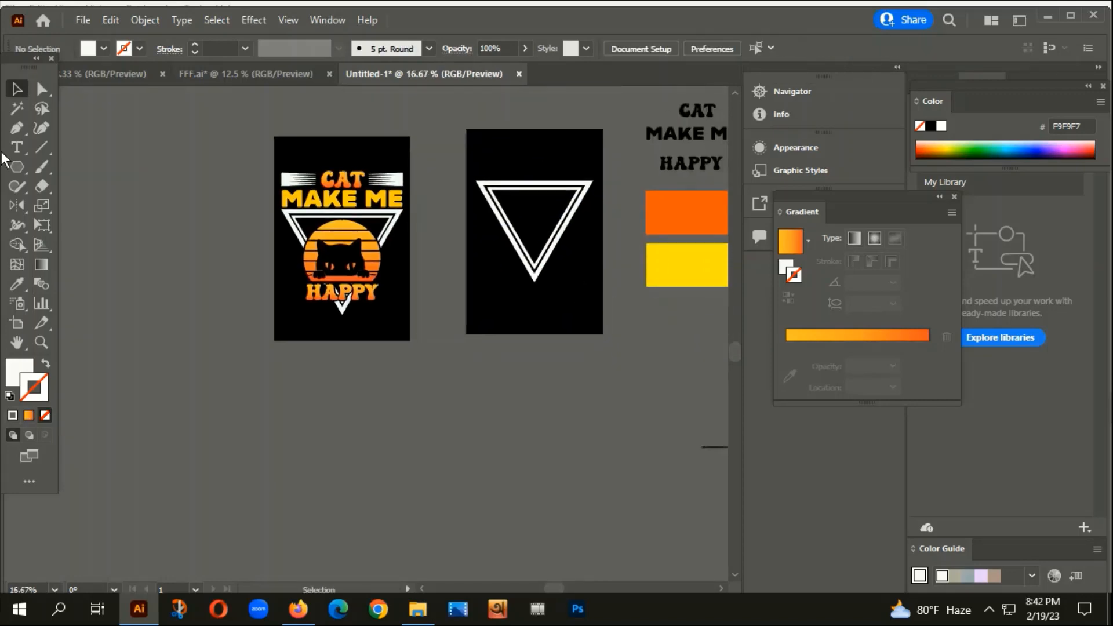
Draw a white circle about 4.52 in wide over the nested triangles with the Ellipse tool.
left_click(17, 167)
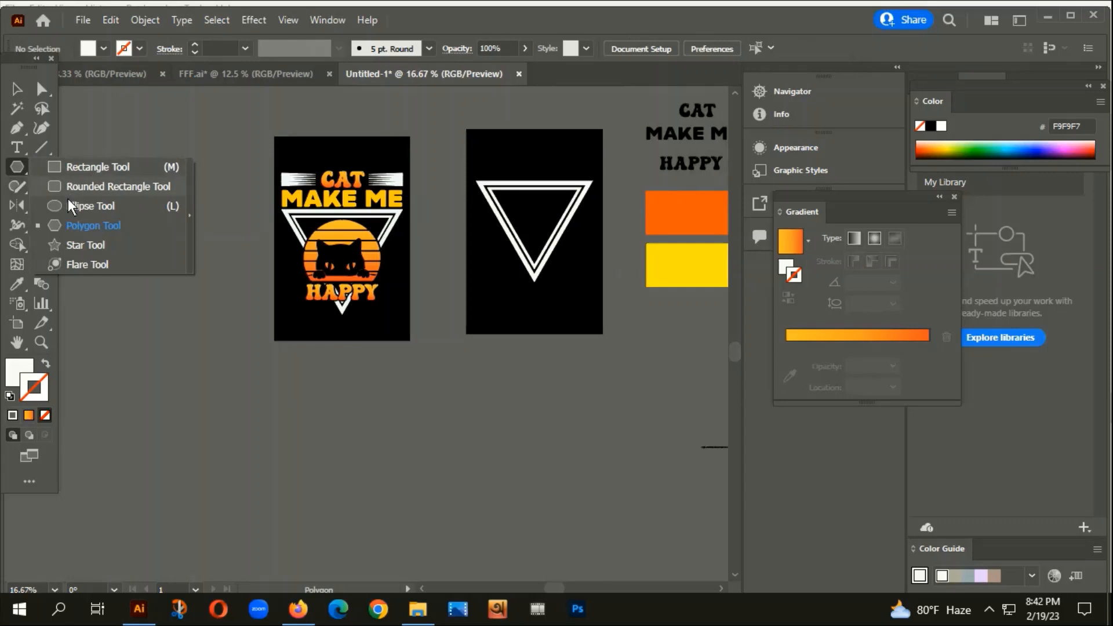
left_click(19, 90)
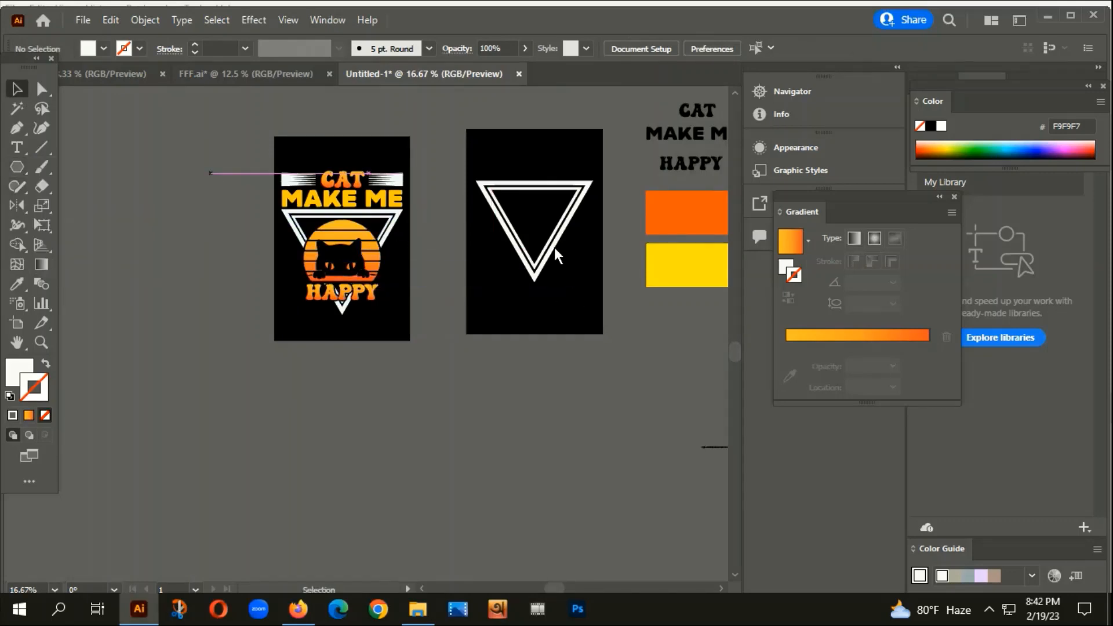
left_click(540, 262)
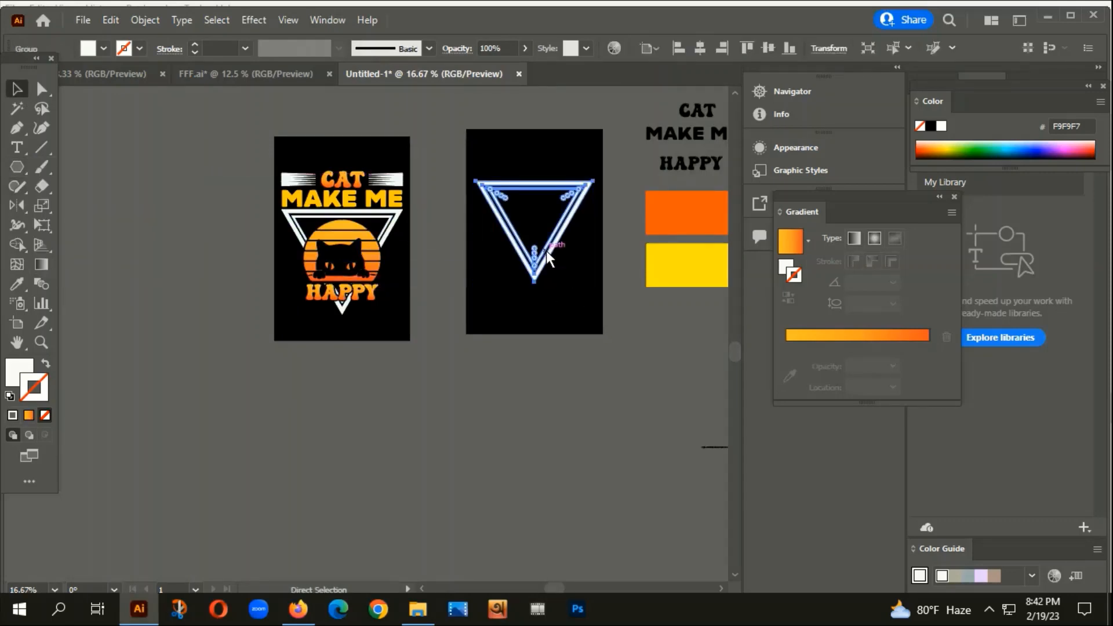
key("ctrl+2")
scroll(540, 259, "up", 2)
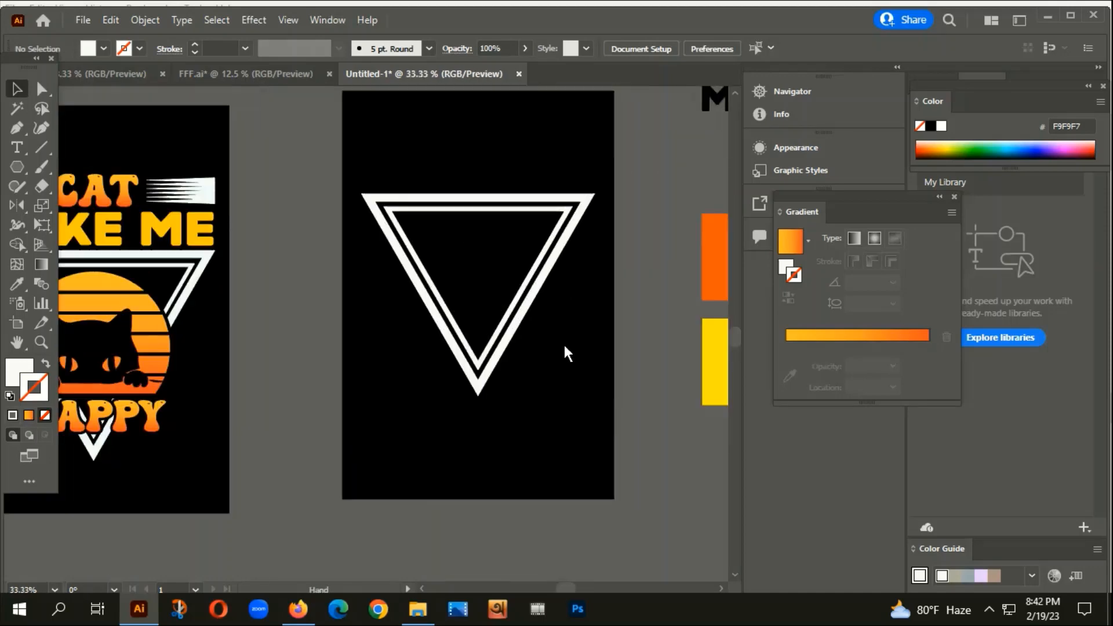
scroll(546, 228, "up", 3)
left_click(16, 168)
left_click(15, 168)
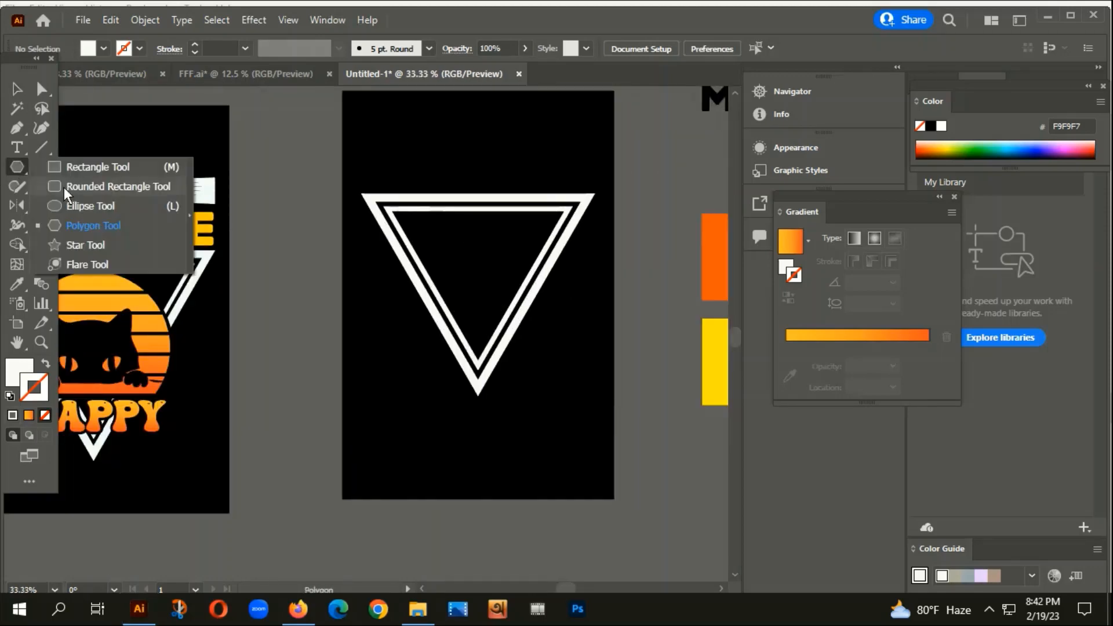
left_click(81, 204)
left_click_drag(478, 269, 505, 340)
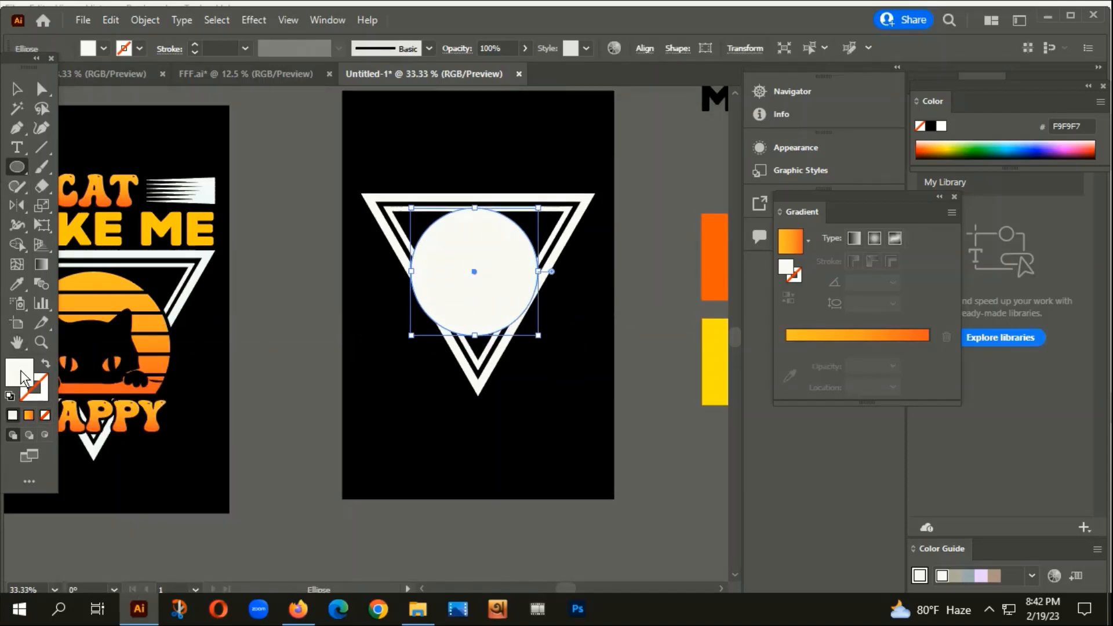
Fill the circle with orange ED4214.
double_click(23, 378)
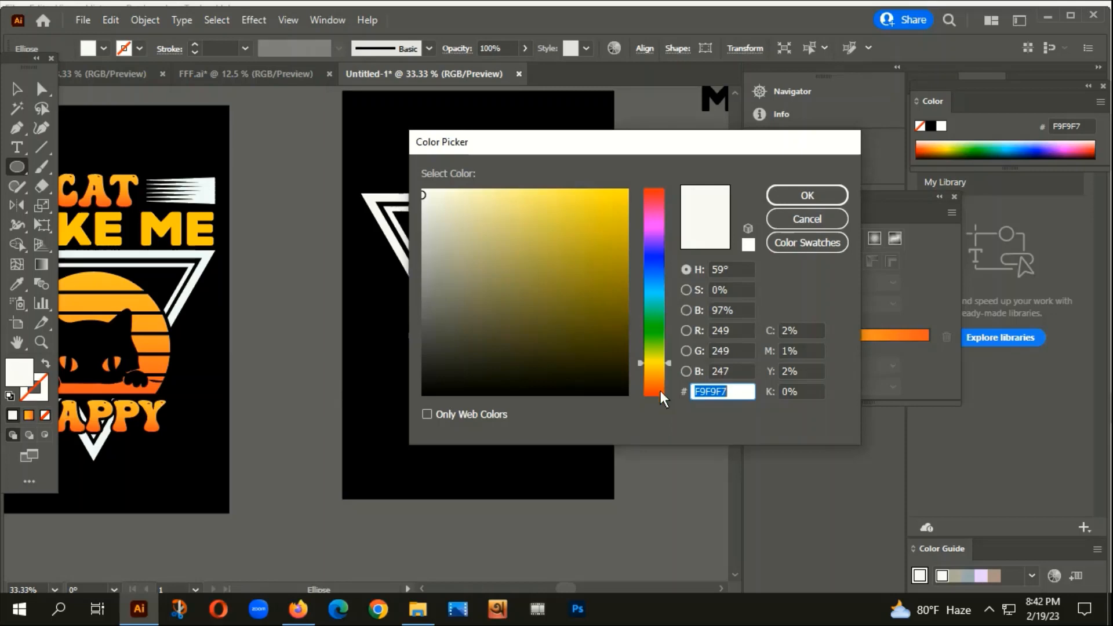
left_click(660, 390)
left_click(609, 208)
left_click(806, 196)
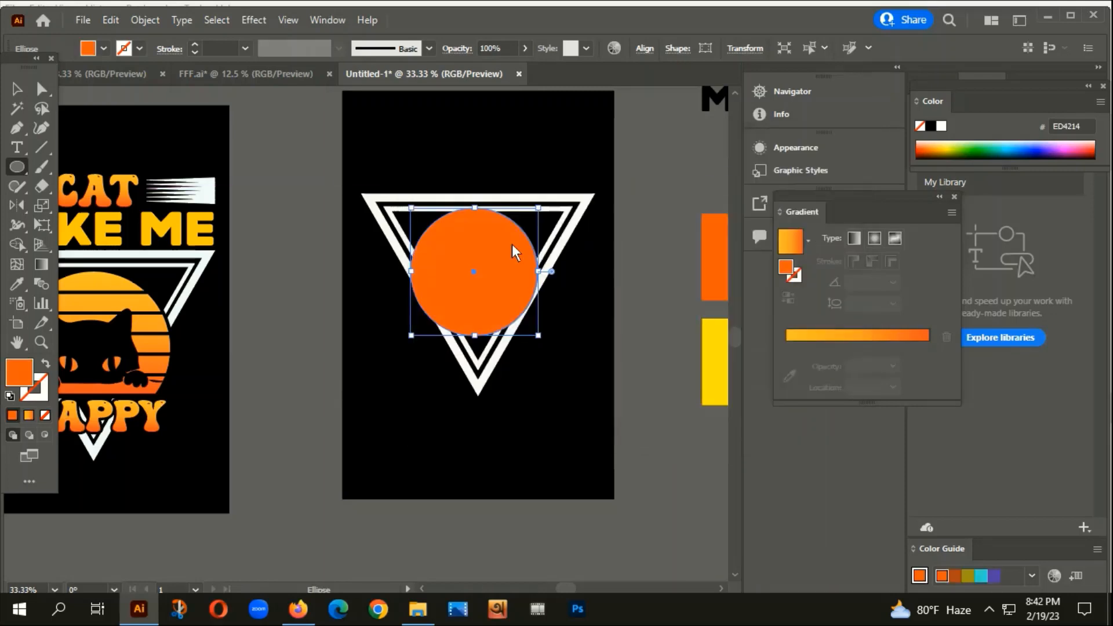
Centre the orange circle horizontally and vertically on the artboard using Align.
scroll(516, 242, "up", 2)
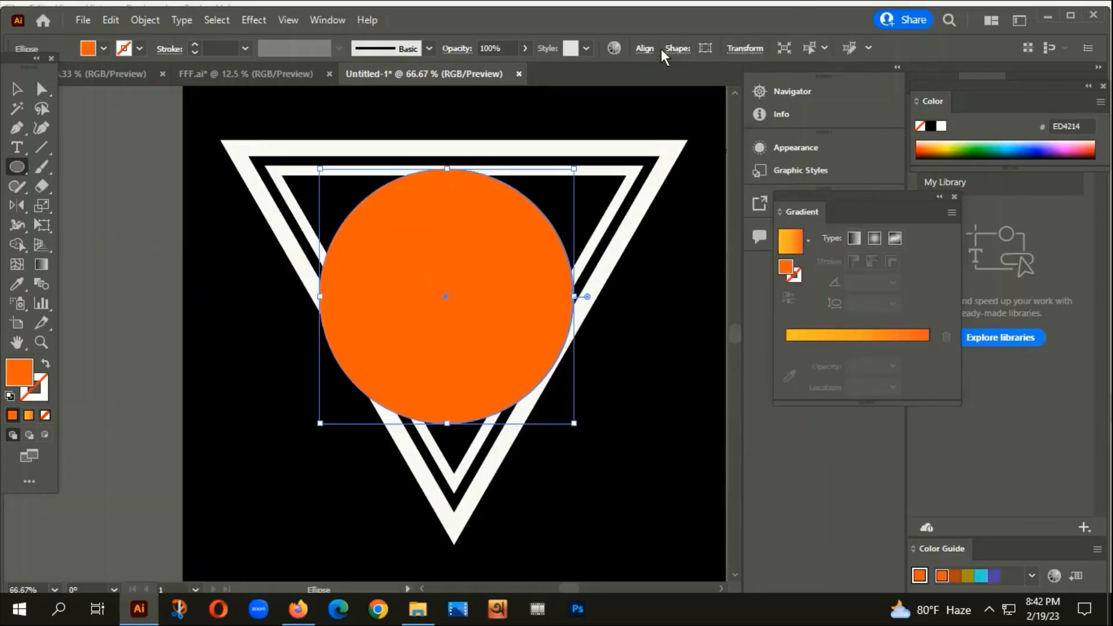
left_click(645, 48)
left_click(503, 94)
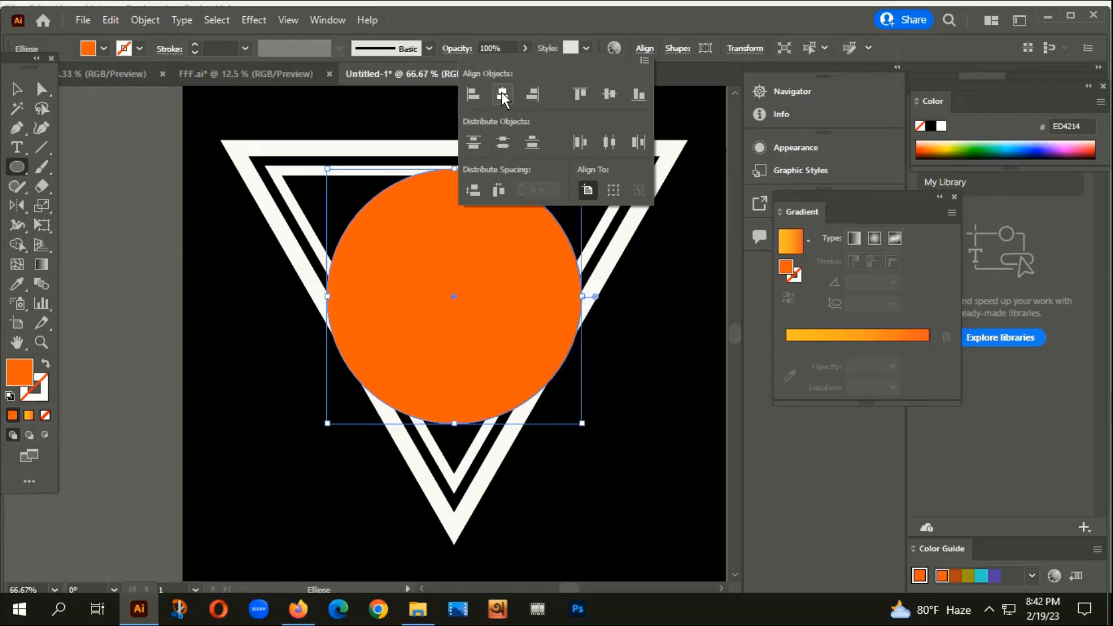
left_click(608, 94)
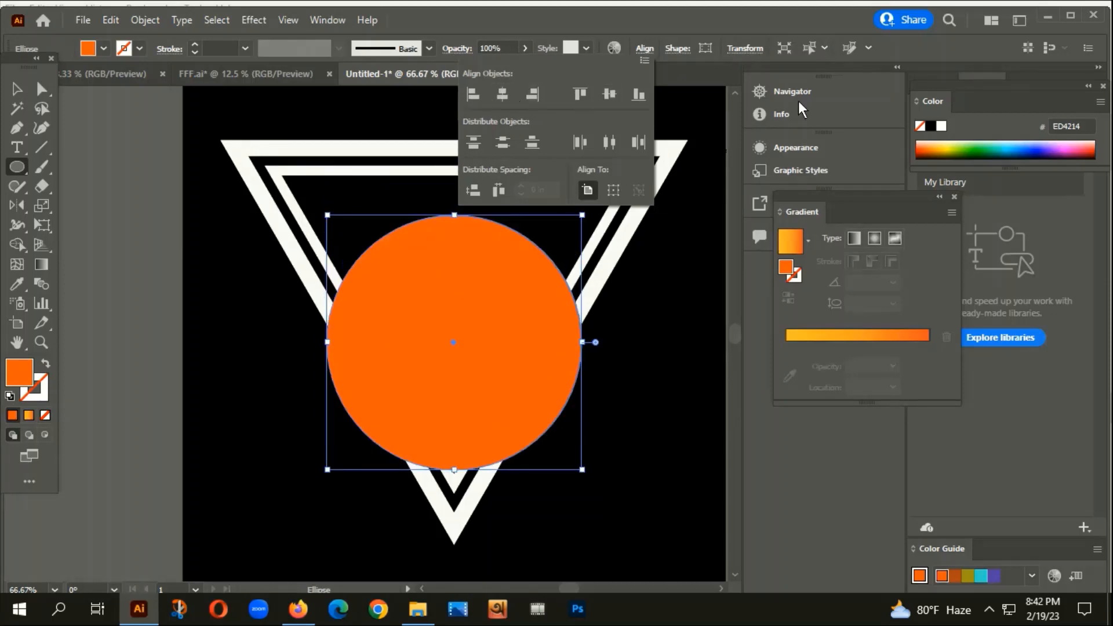
left_click(481, 282)
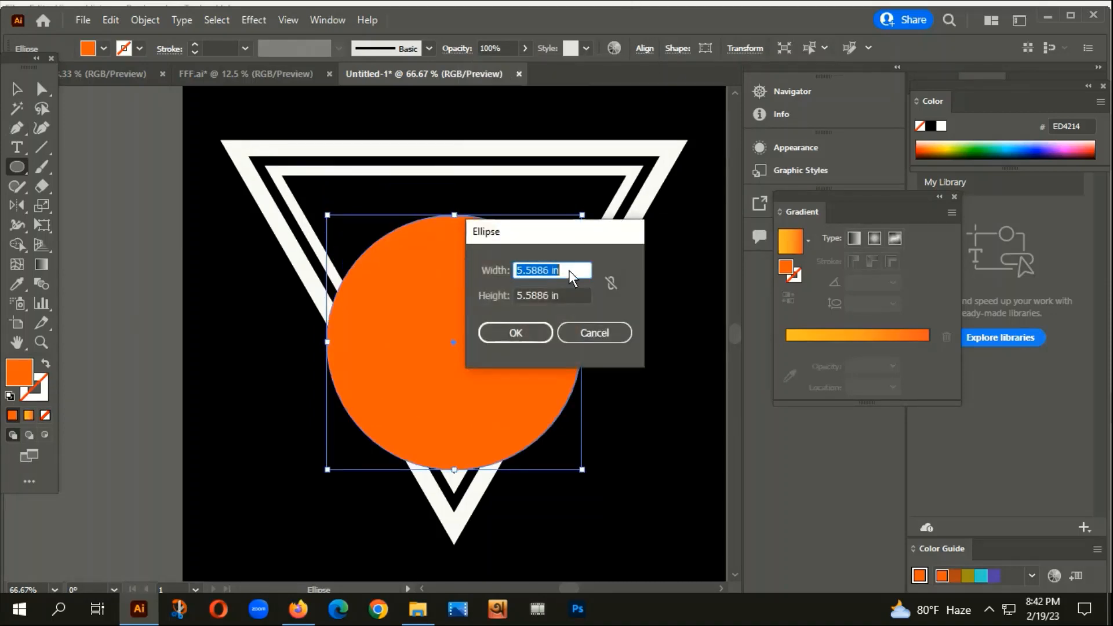
left_click(600, 332)
scroll(468, 256, "up", 1)
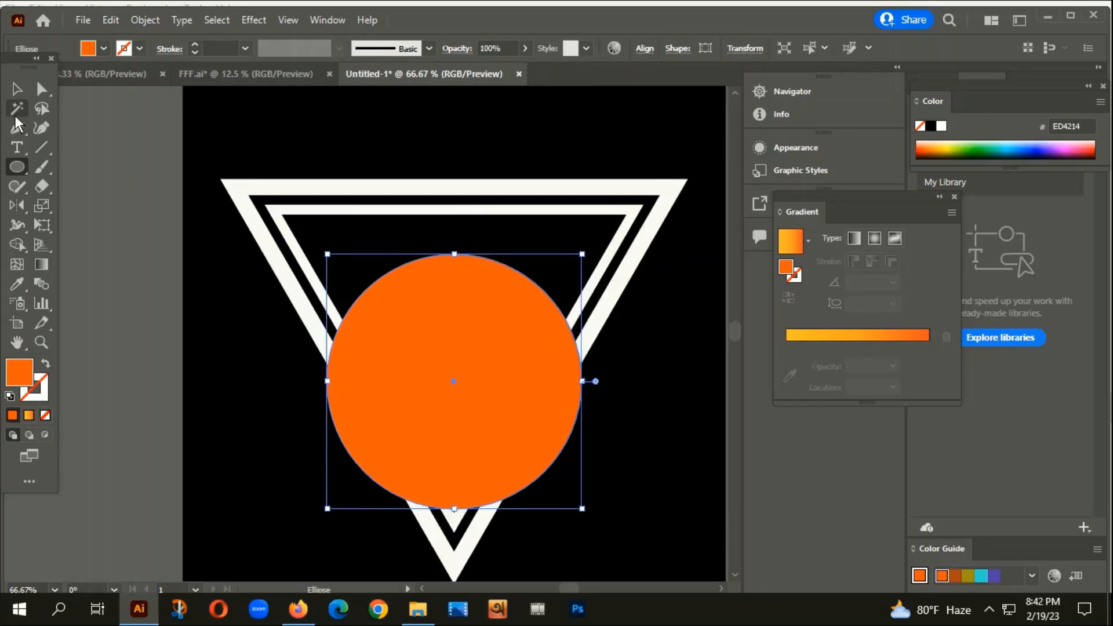
left_click(16, 88)
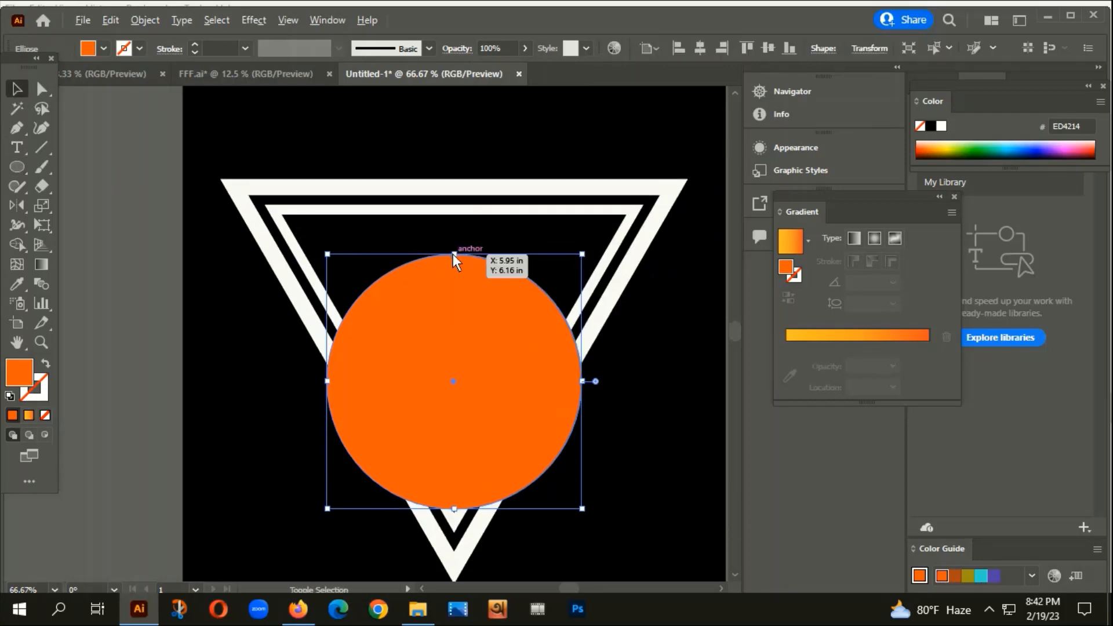
Enlarge the orange circle around its centre and raise it slightly.
left_click_drag(454, 254, 458, 225)
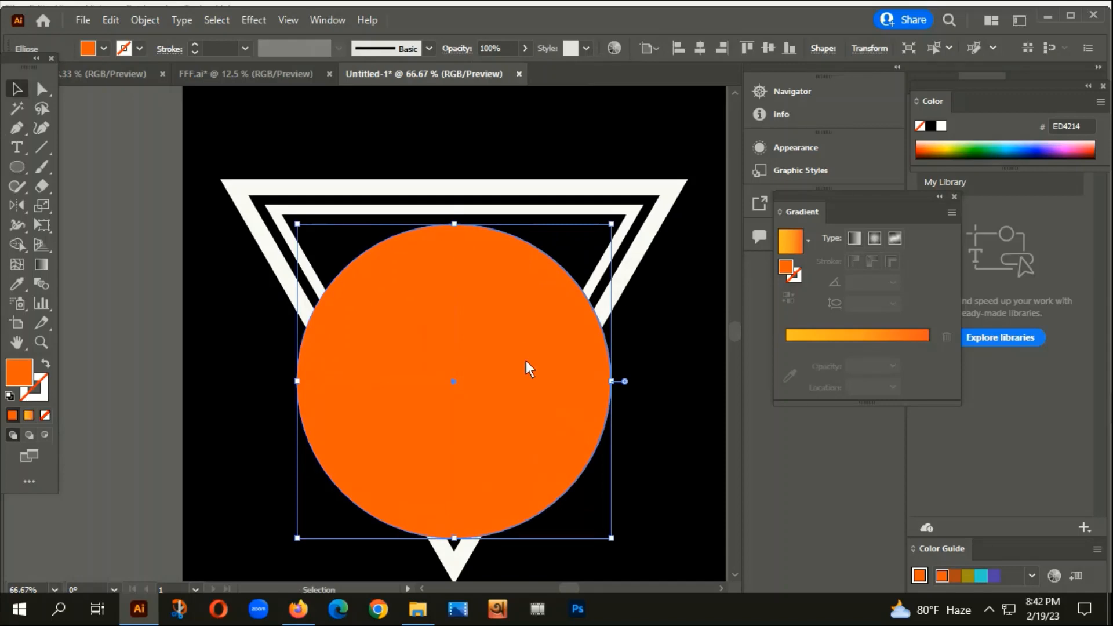
left_click_drag(527, 361, 528, 355)
scroll(531, 366, "down", 4)
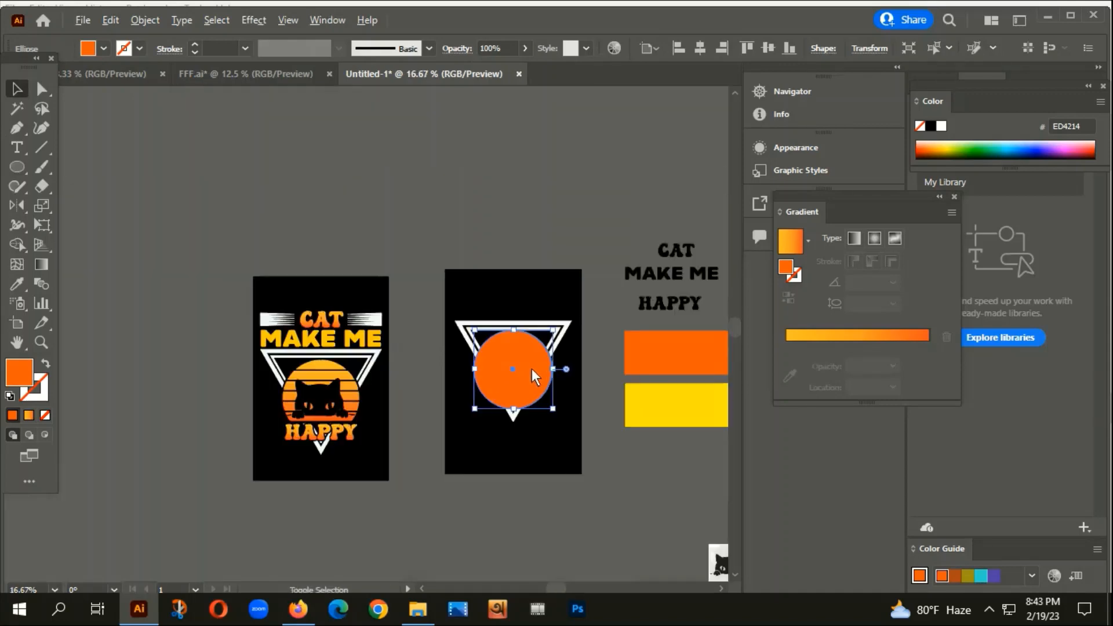
left_click(493, 451)
left_click_drag(563, 476, 524, 431)
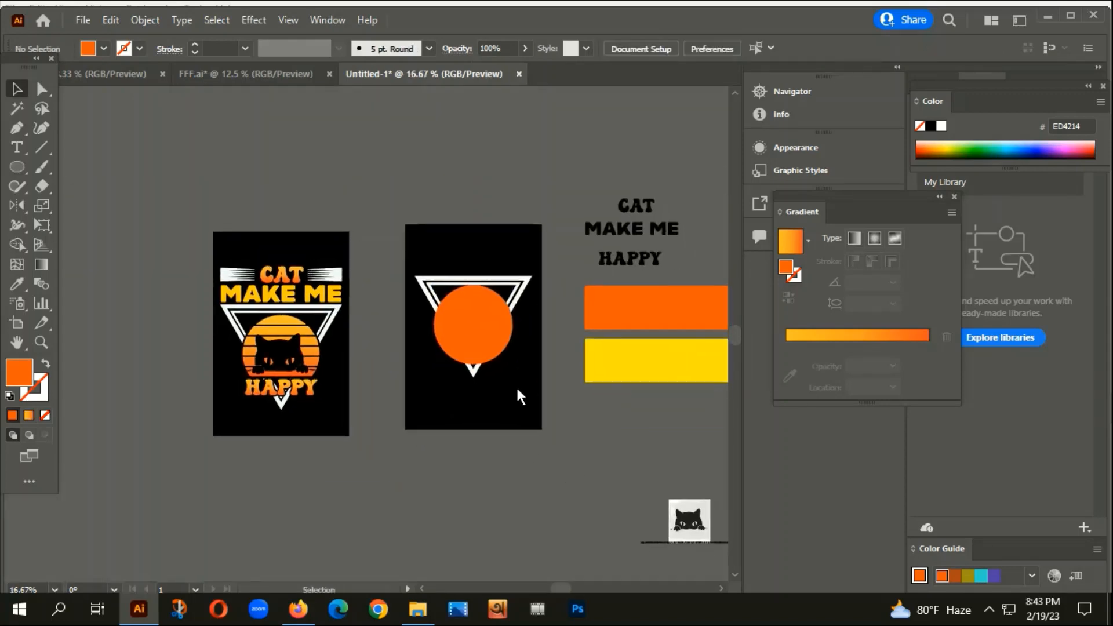
Adjust the circle's position and shrink it slightly so its top meets the inner triangle.
scroll(482, 318, "up", 2)
scroll(482, 318, "up", 1)
left_click_drag(476, 242, 476, 245)
scroll(487, 197, "down", 1)
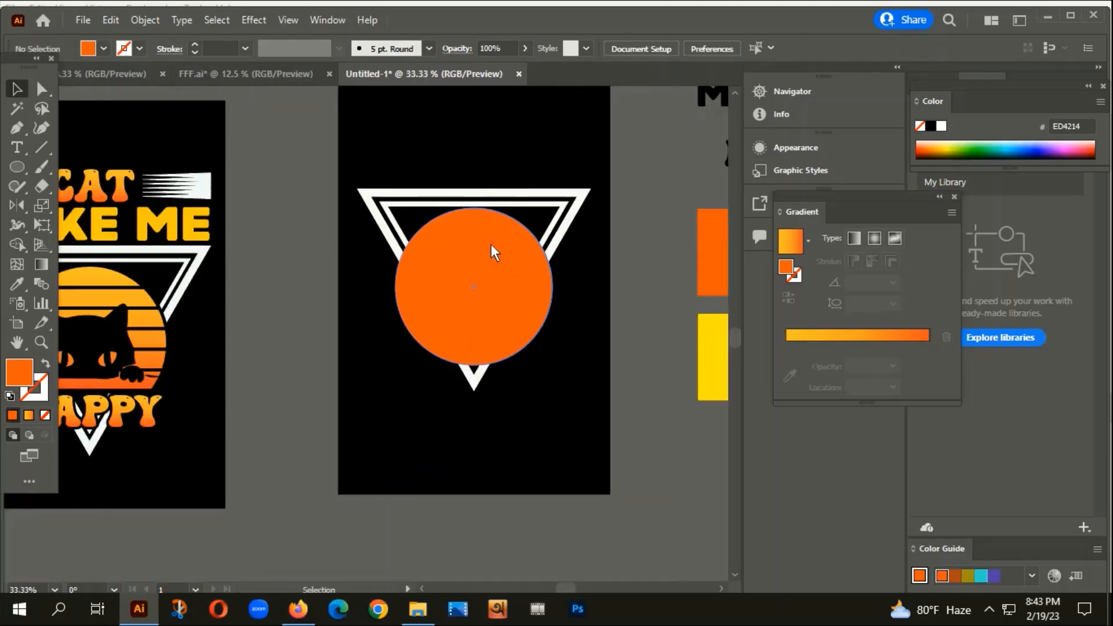
scroll(517, 189, "up", 1)
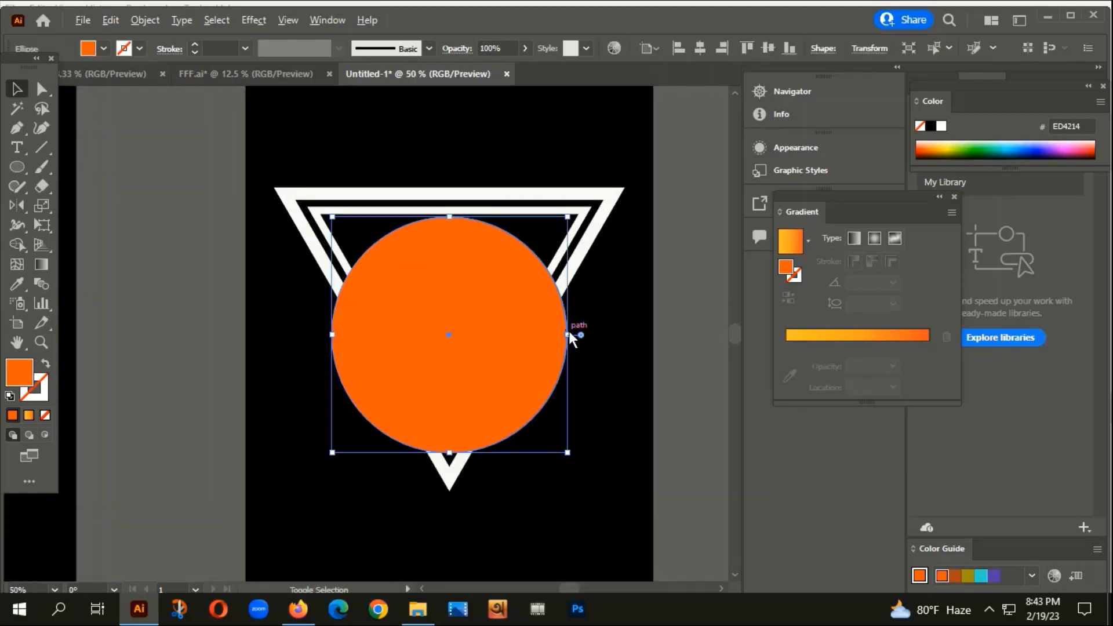
left_click_drag(569, 332, 499, 299)
scroll(537, 324, "up", 1)
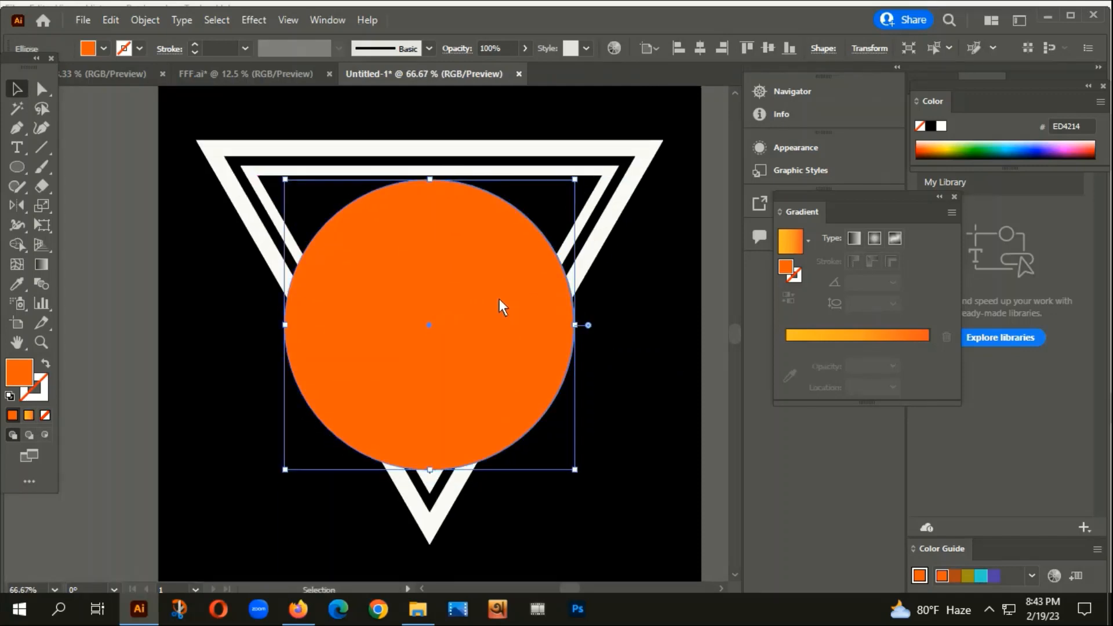
left_click(658, 465)
scroll(613, 484, "down", 3)
left_click_drag(617, 502, 614, 449)
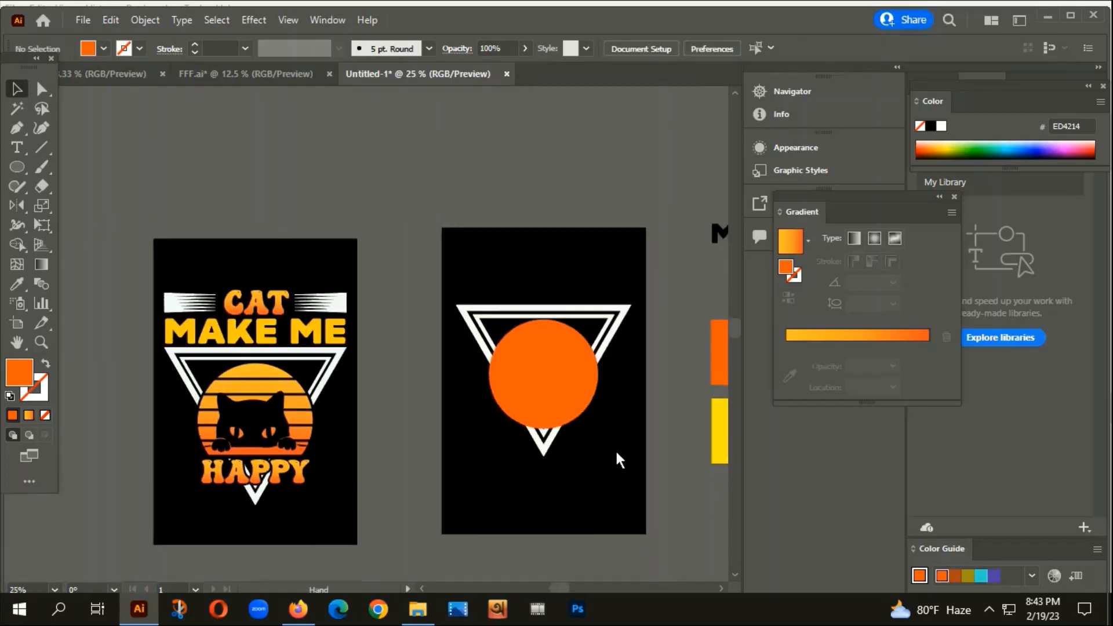
scroll(608, 368, "up", 2)
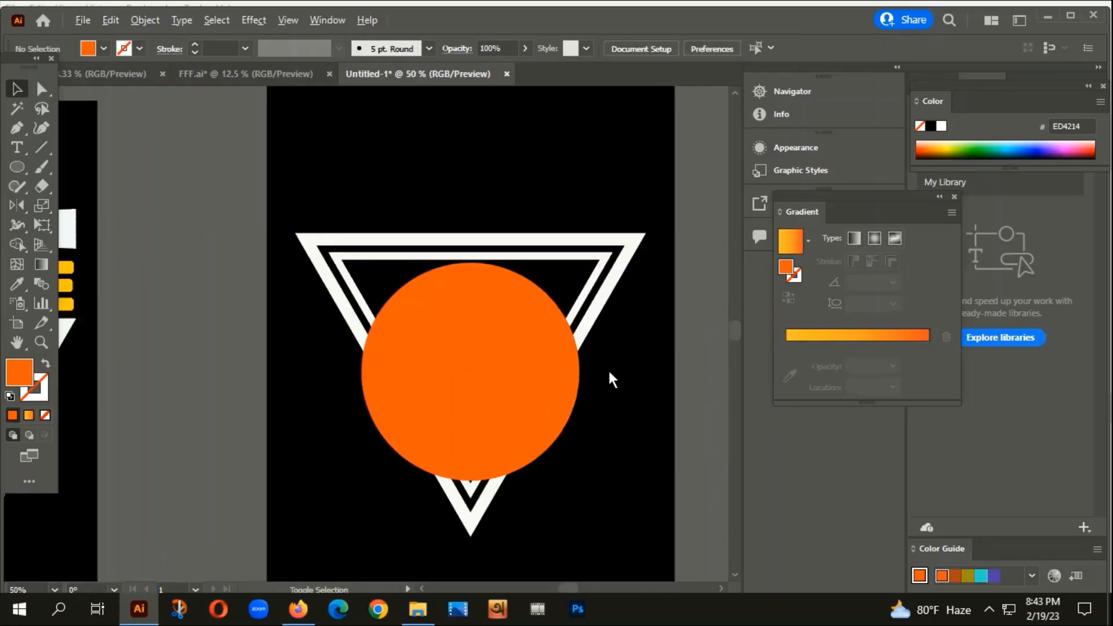
Set up the Line Segment tool with no fill and a dark brown 330D04 stroke.
left_click(40, 148)
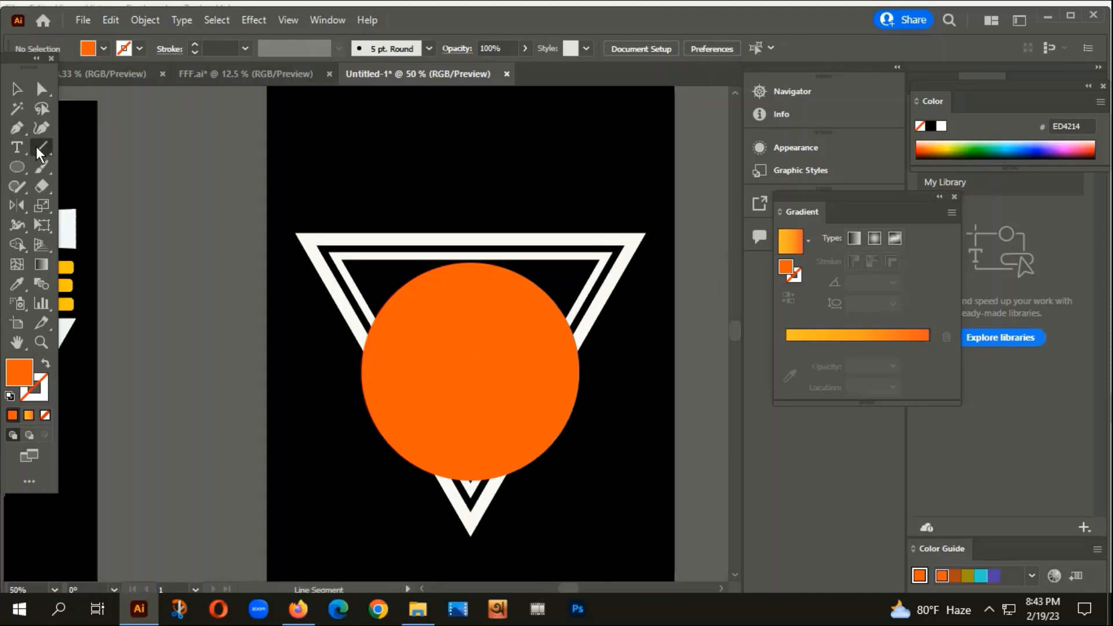
left_click(45, 364)
double_click(40, 381)
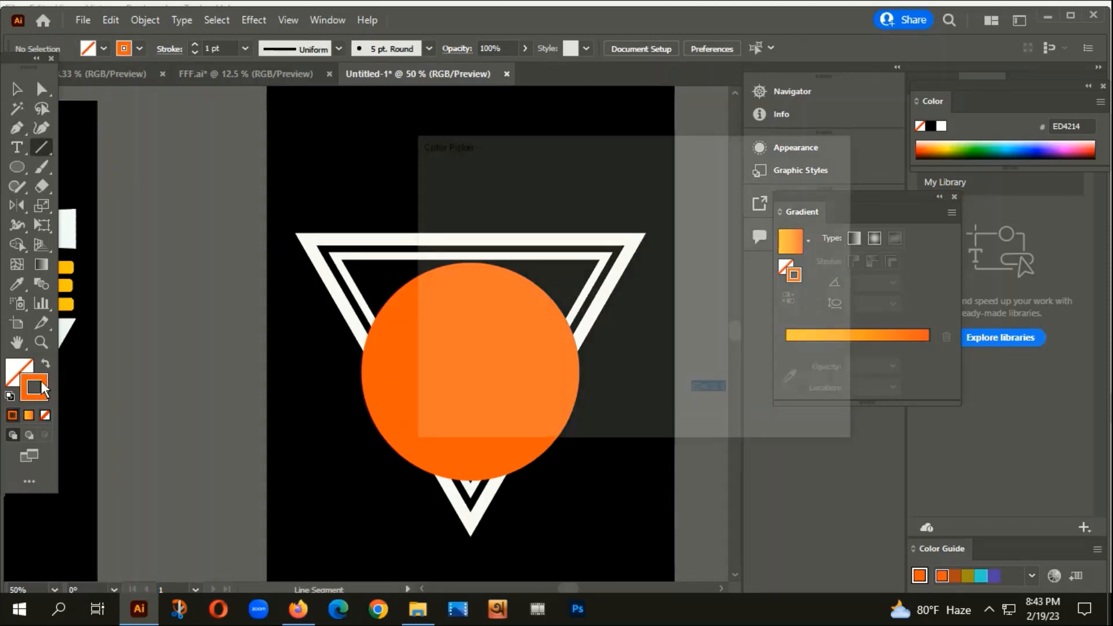
left_click(611, 355)
left_click(807, 196)
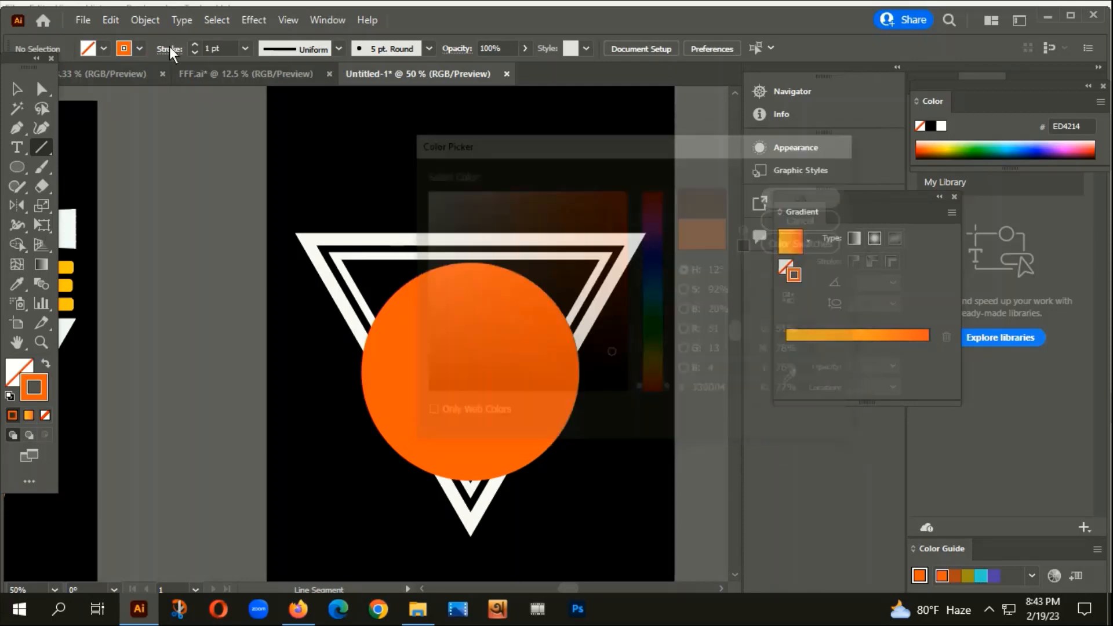
Draw an 8 pt horizontal line across the artboard along the circle's top.
left_click_drag(238, 271, 705, 317)
left_click(195, 44)
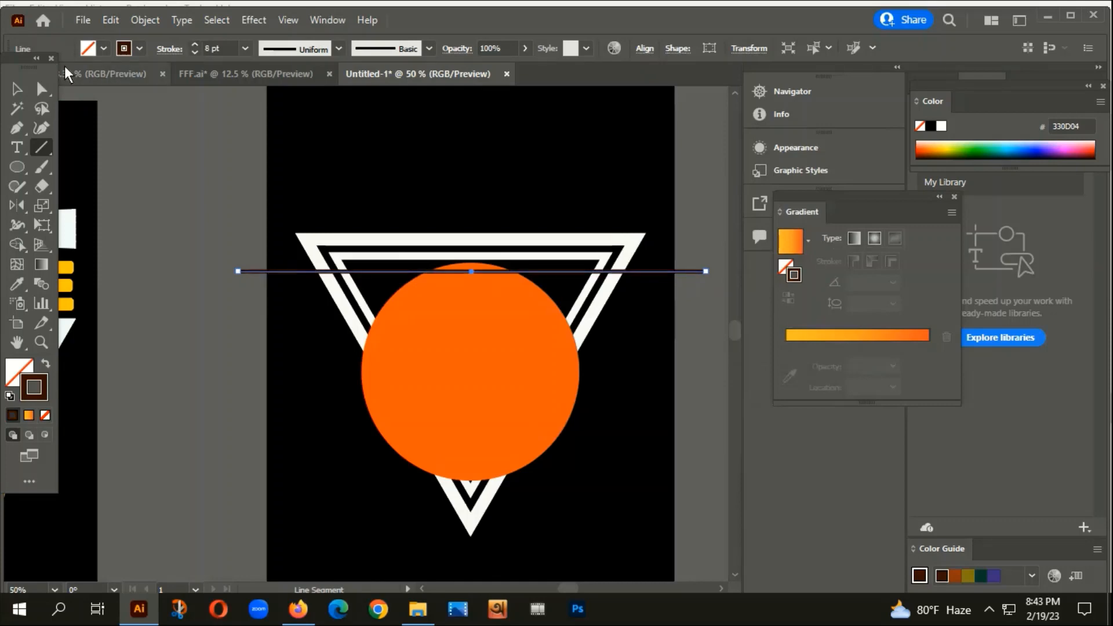
left_click(16, 90)
left_click(177, 177)
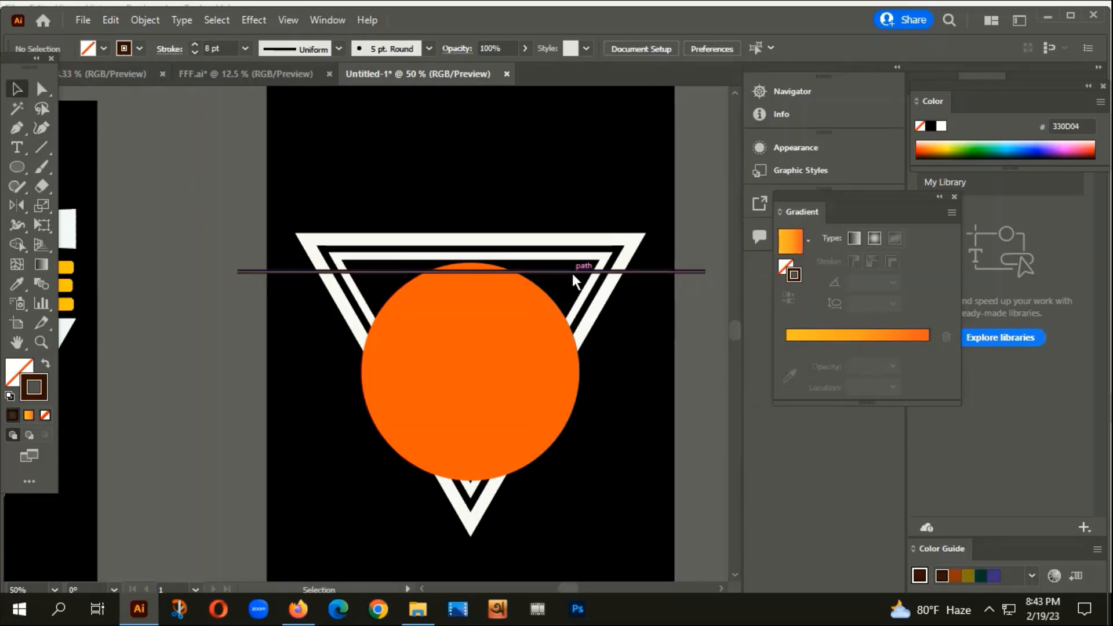
left_click_drag(572, 273, 567, 260)
scroll(475, 271, "up", 2)
scroll(475, 271, "up", 6)
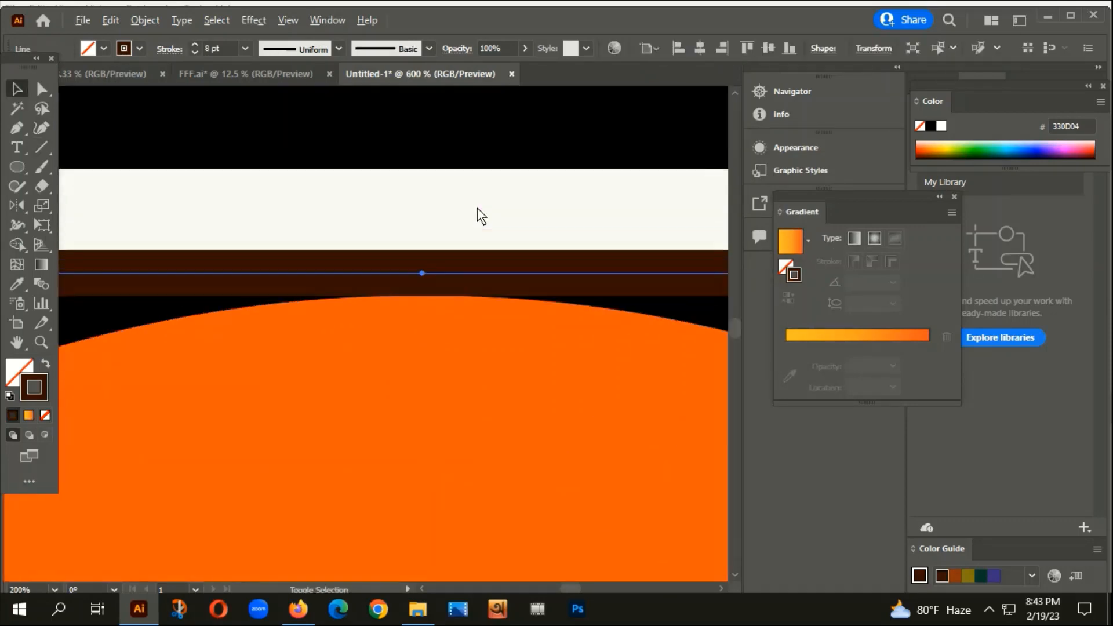
mouse_move(409, 290)
left_mouse_down()
mouse_move(408, 273)
mouse_move(415, 293)
left_mouse_up()
left_click_drag(242, 360, 300, 214)
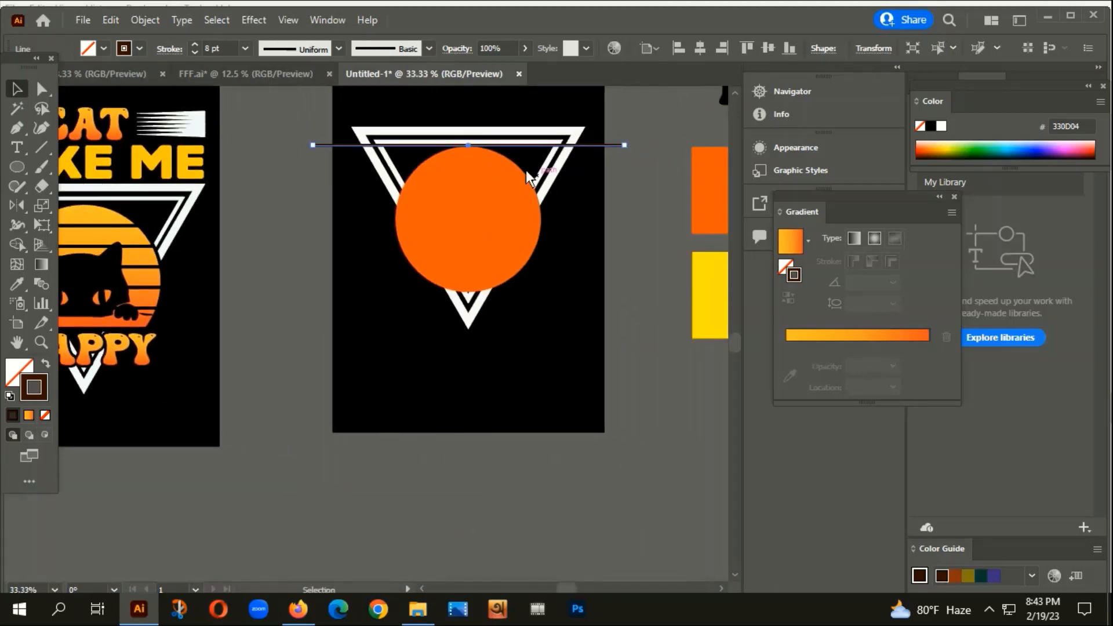
scroll(510, 148, "up", 2)
Copy the line down near the circle's bottom and select both lines.
left_click_drag(499, 141, 511, 437)
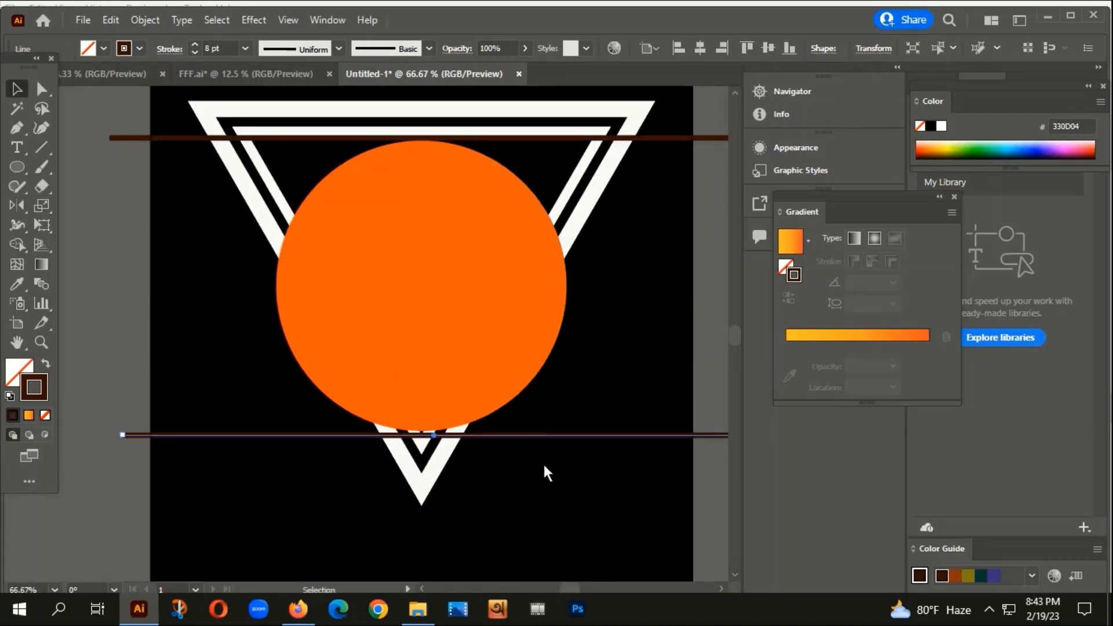
left_click(544, 466)
left_click_drag(631, 116, 664, 487)
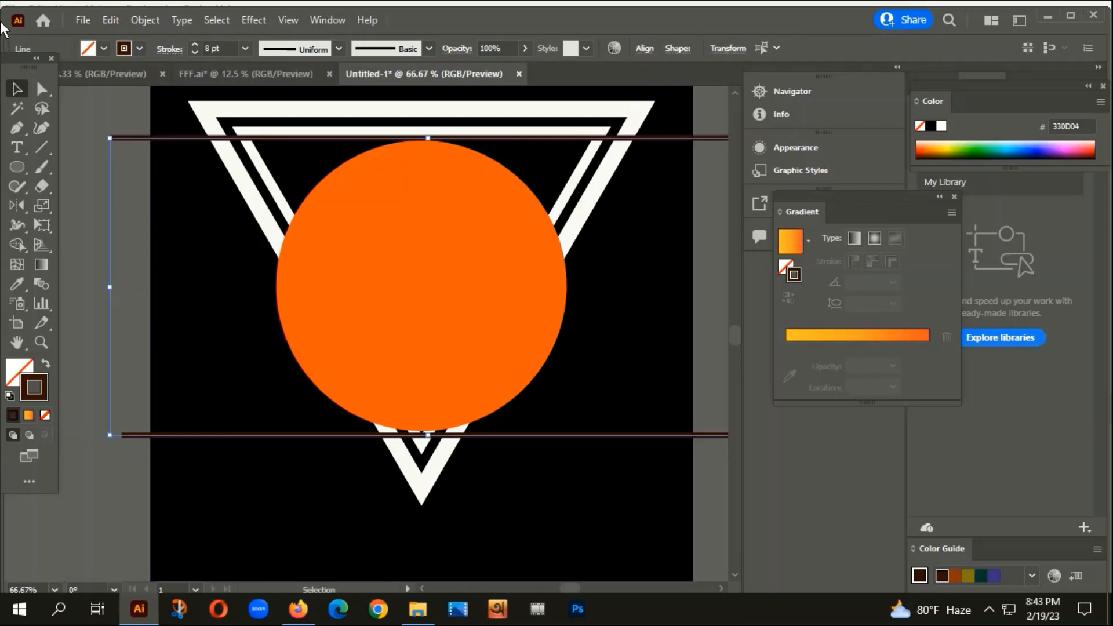
Set the blend options to Specified Steps with 8 steps.
left_click(142, 20)
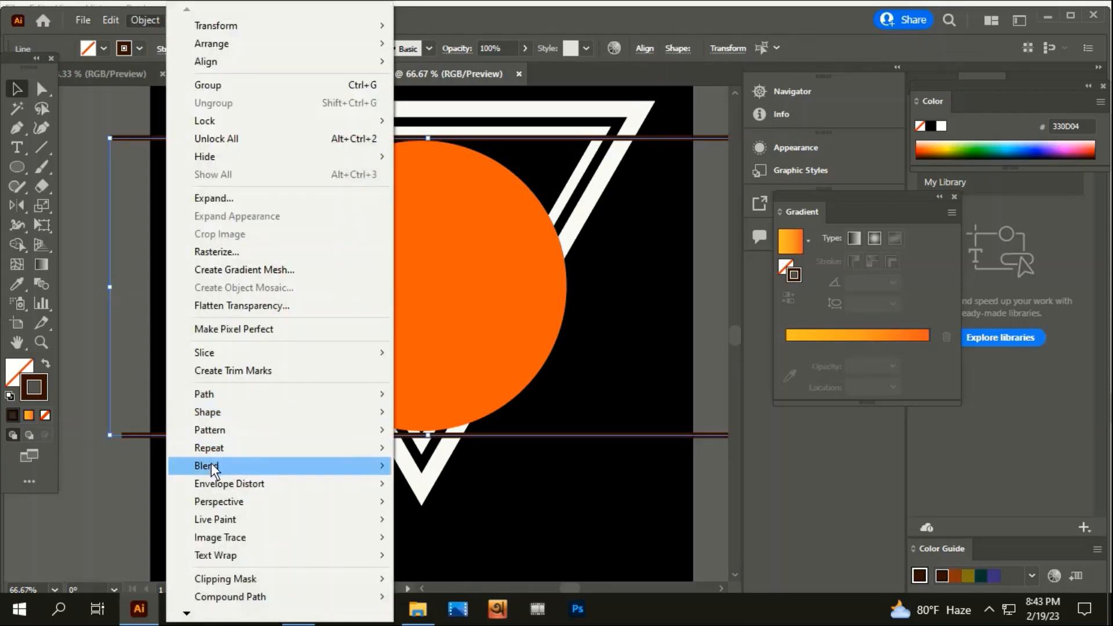
mouse_move(211, 463)
left_click(457, 507)
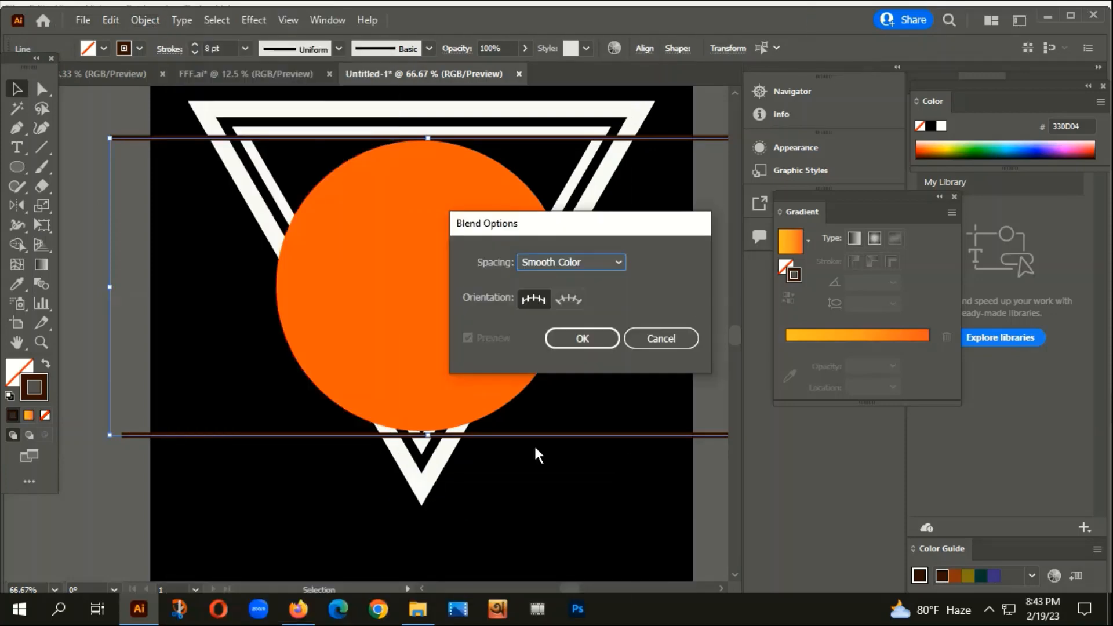
left_click(607, 262)
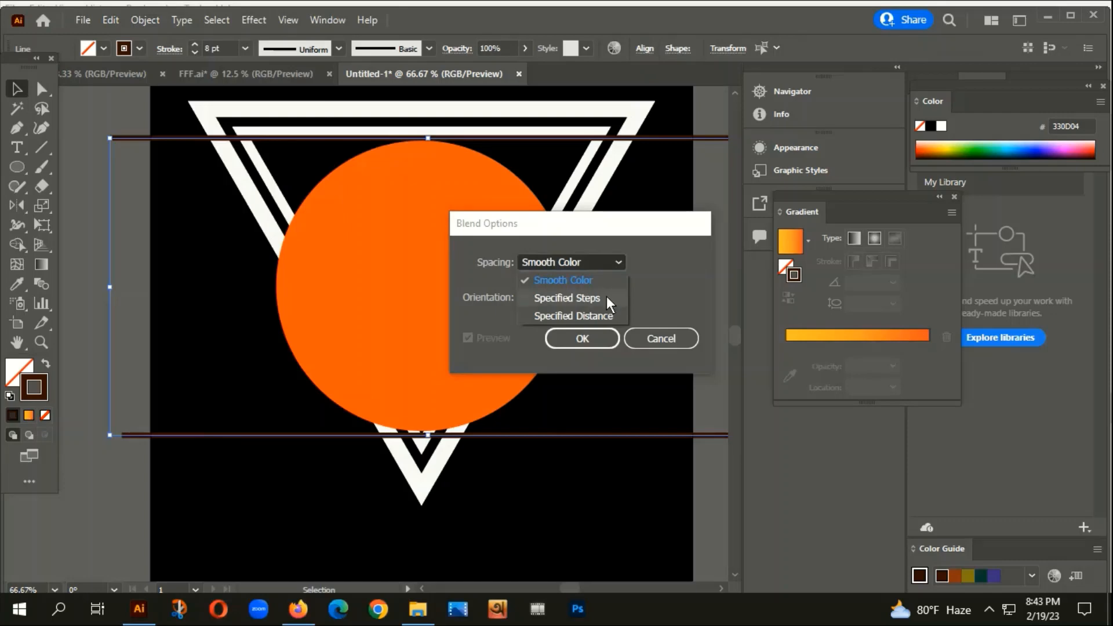
left_click(557, 298)
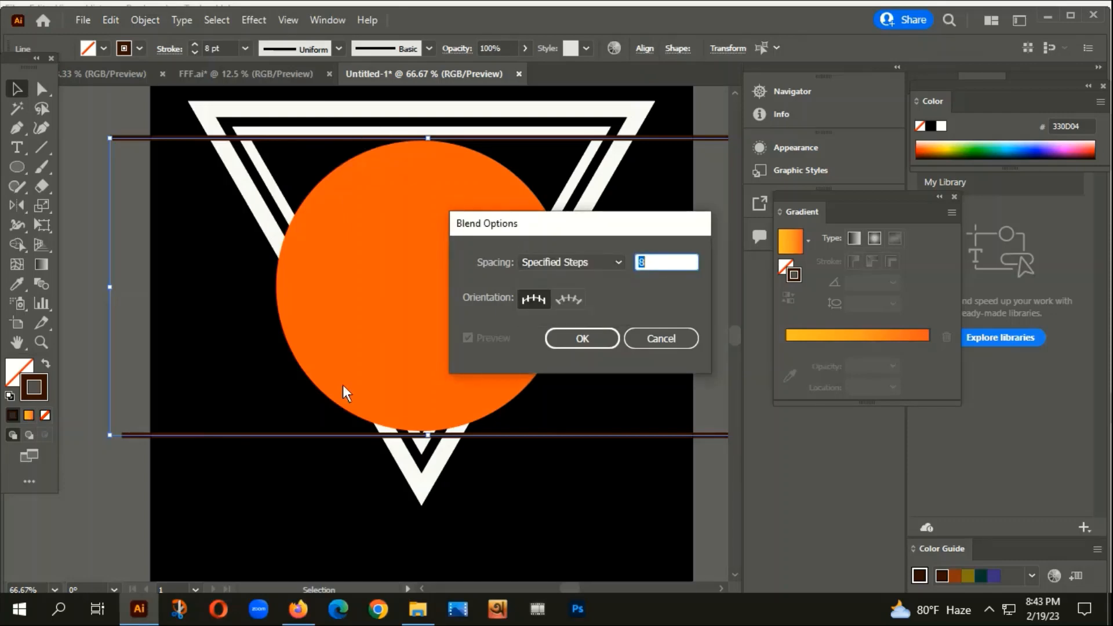
left_click(580, 335)
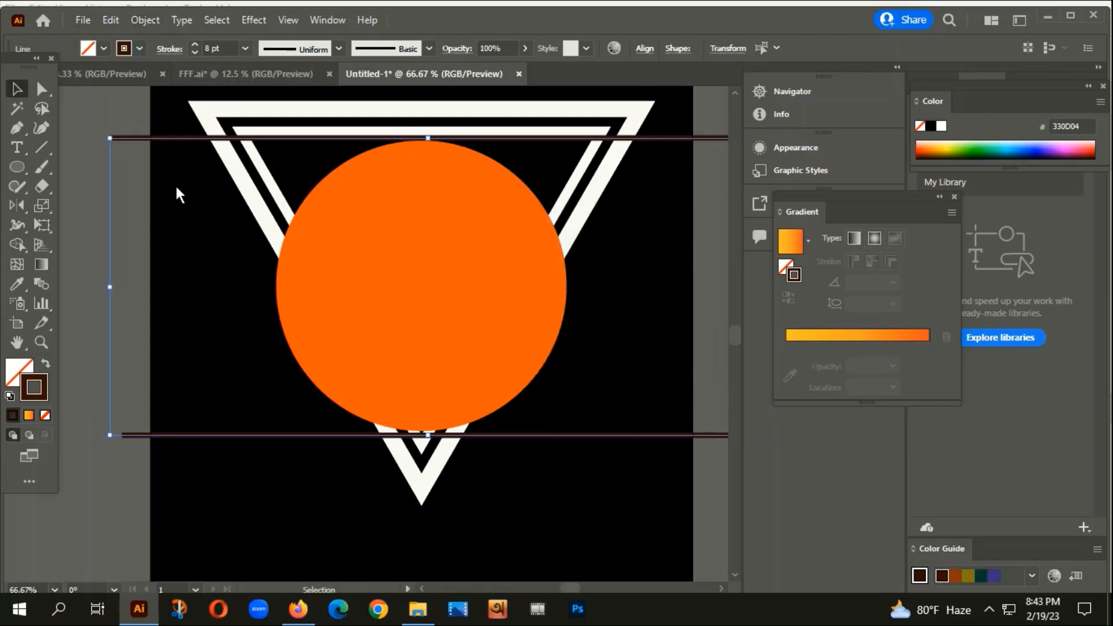
Make the blend between the two dark lines across the circle.
left_click(145, 20)
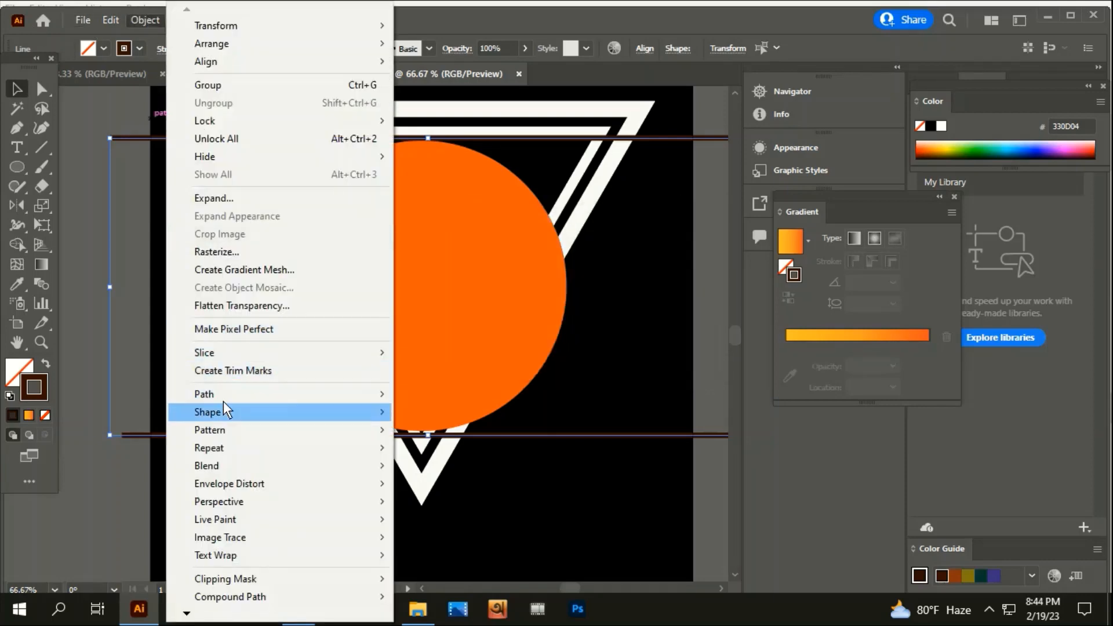
mouse_move(214, 466)
left_click(439, 469)
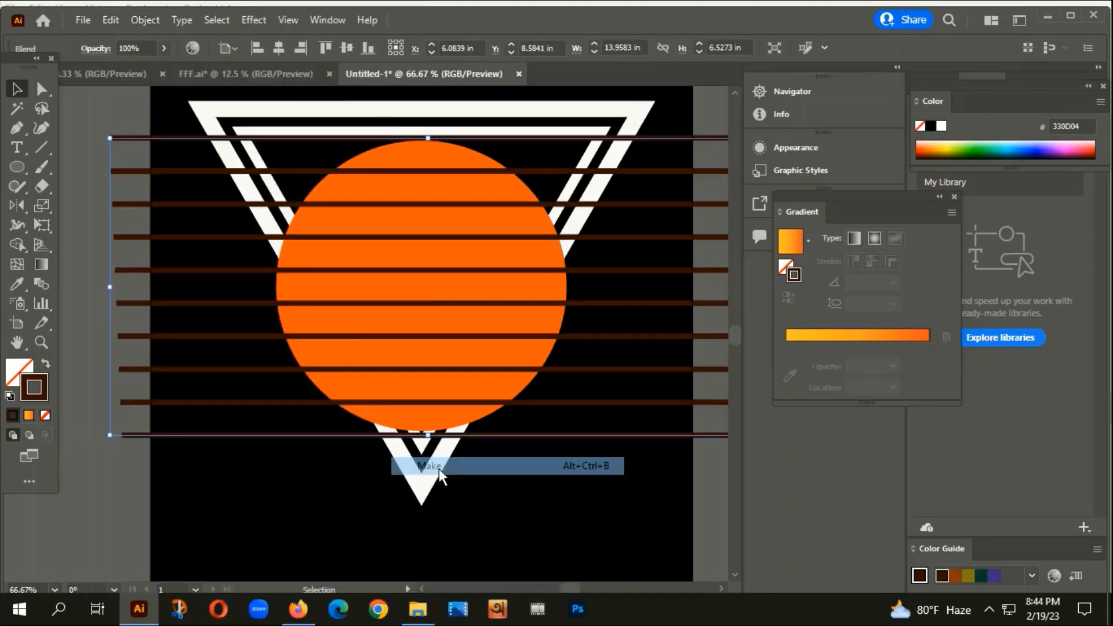
scroll(447, 416, "down", 3)
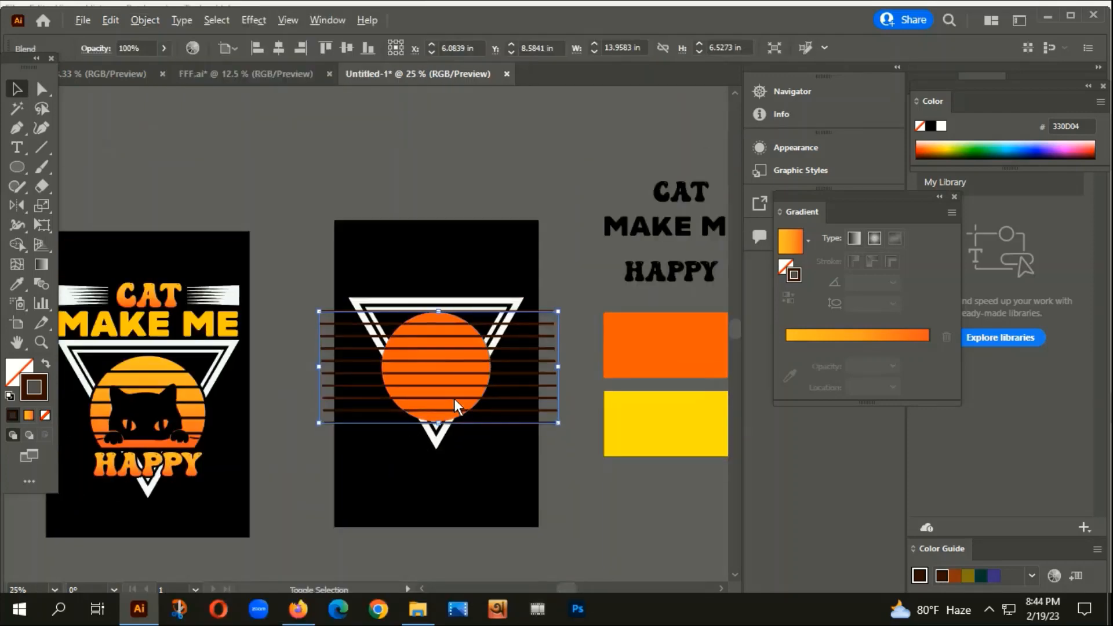
scroll(454, 399, "up", 2)
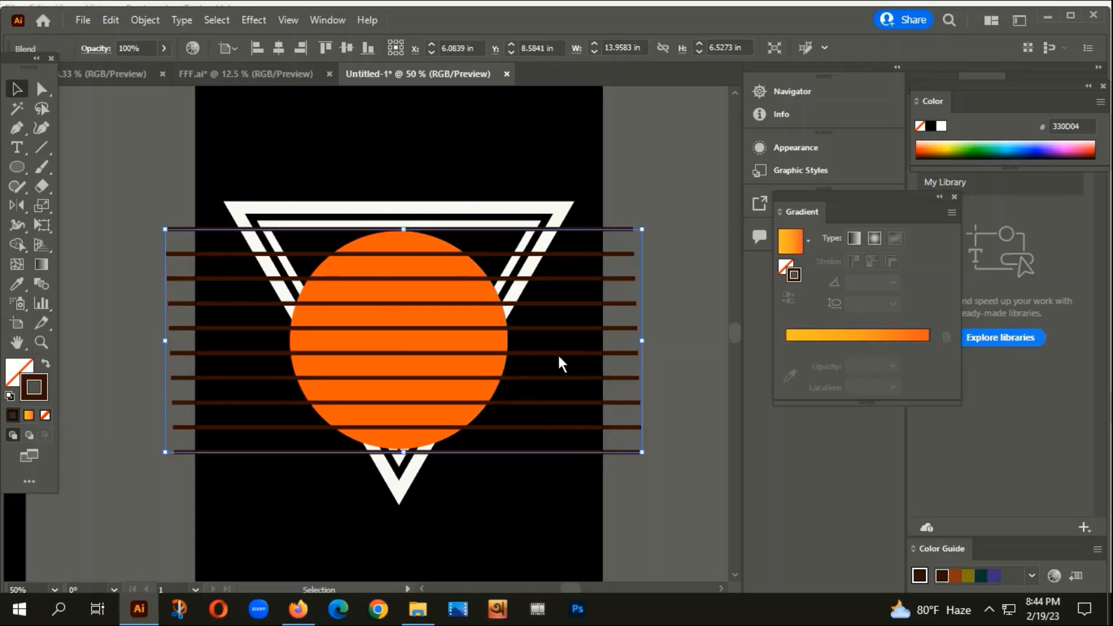
Expand the blend into separate lines, then expand the line strokes into filled shapes.
left_click(146, 21)
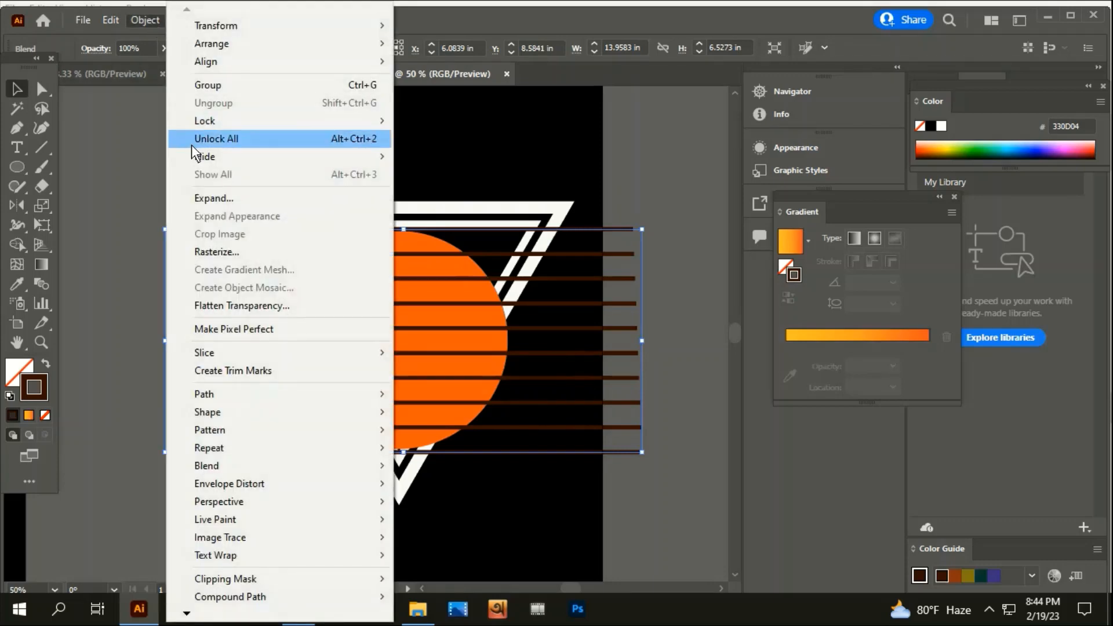
left_click(203, 199)
left_click(429, 394)
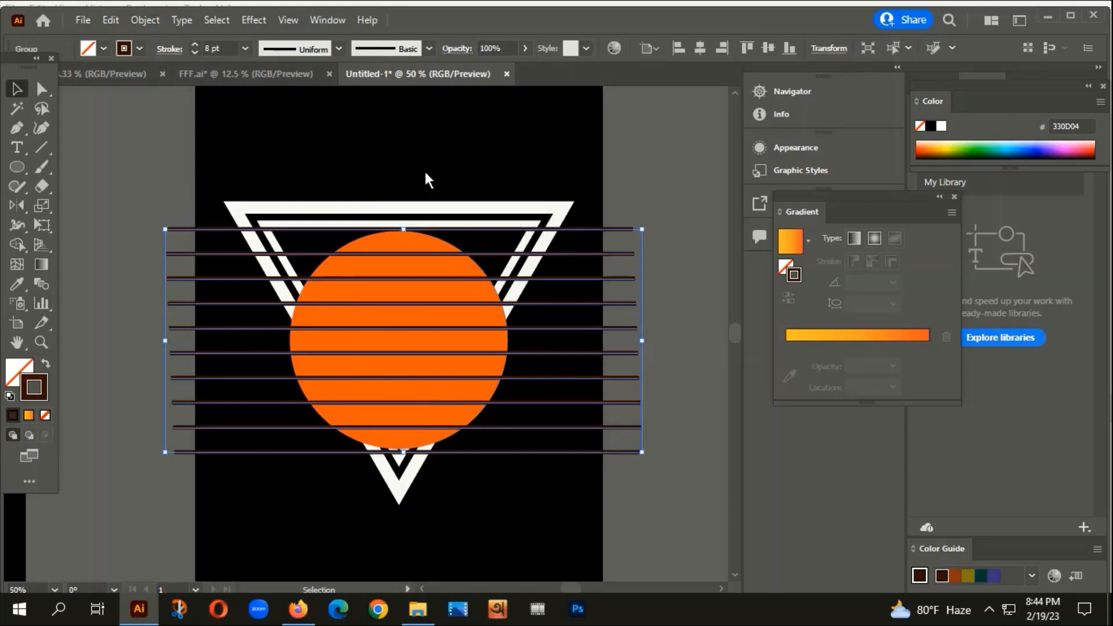
left_click(145, 20)
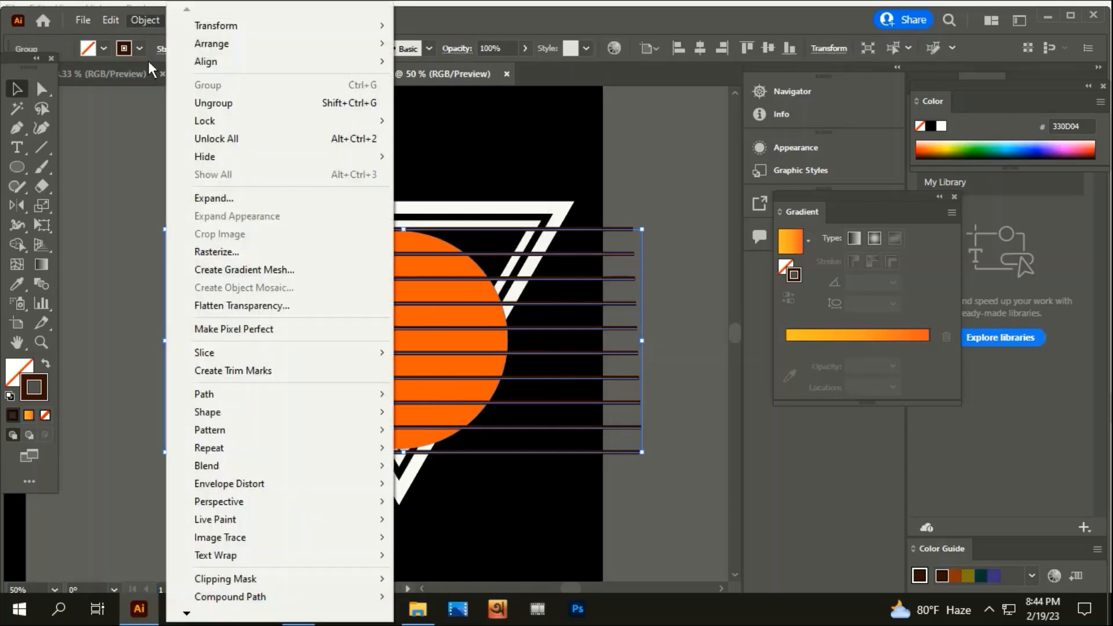
left_click(219, 200)
left_click(411, 394)
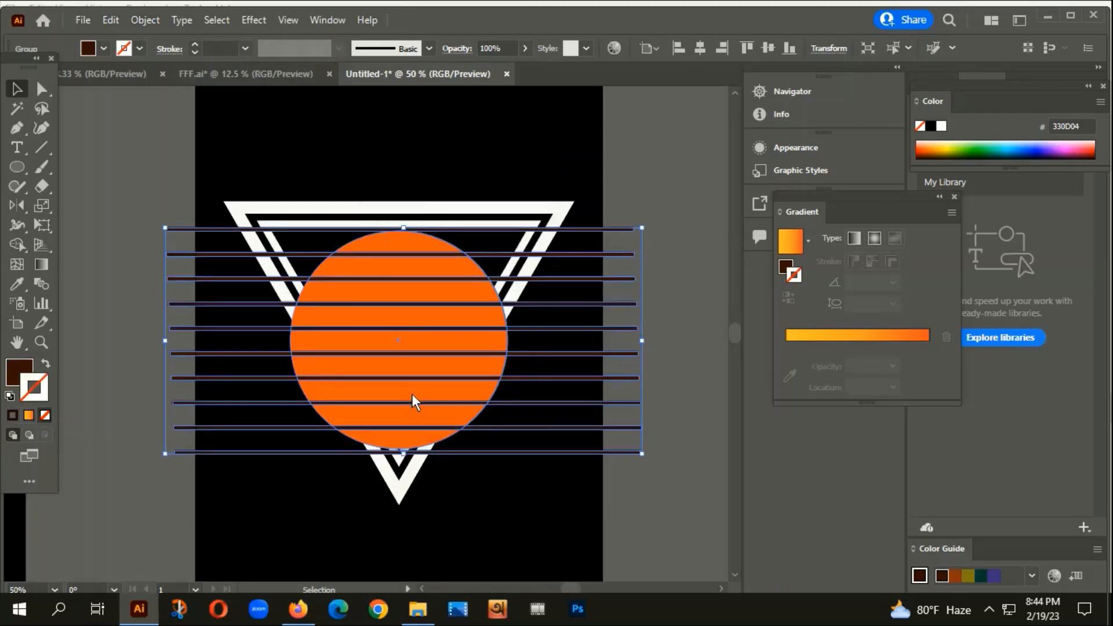
Ungroup the stripes, delete the top and bottom ones, and select the remaining eight.
right_click(579, 256)
left_click(686, 391)
left_click(627, 481)
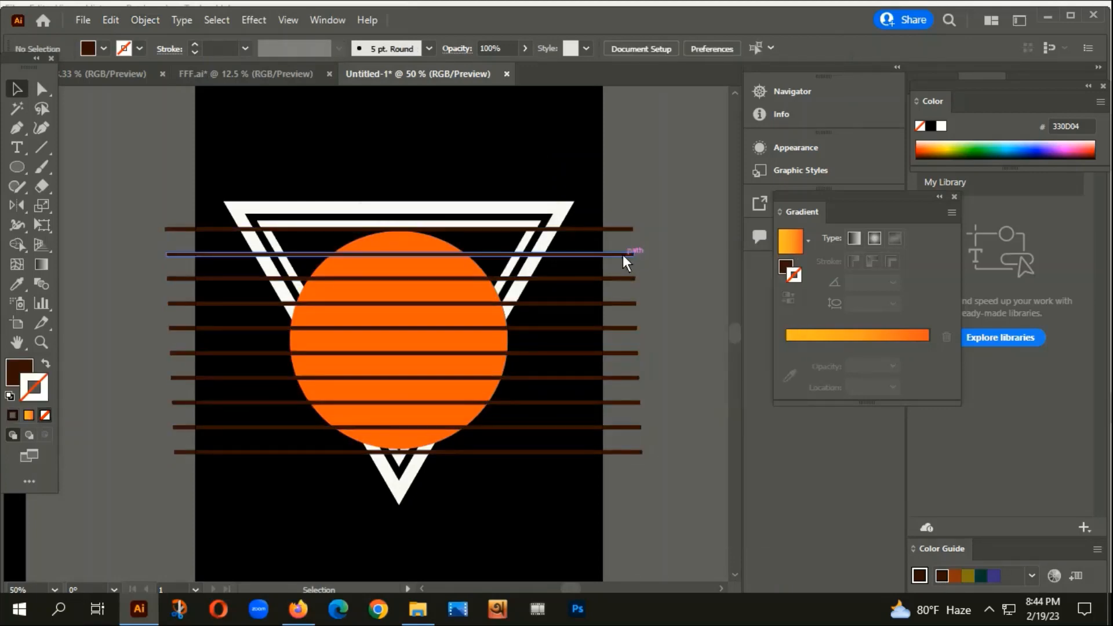
left_click(614, 232)
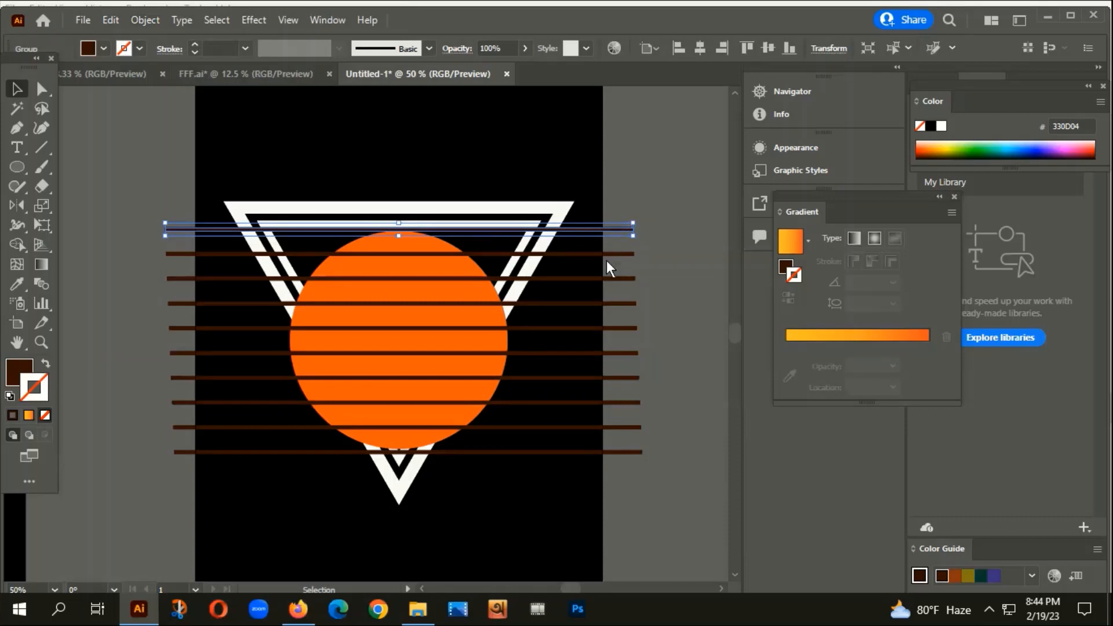
key("Delete")
left_click(554, 452)
key("Delete")
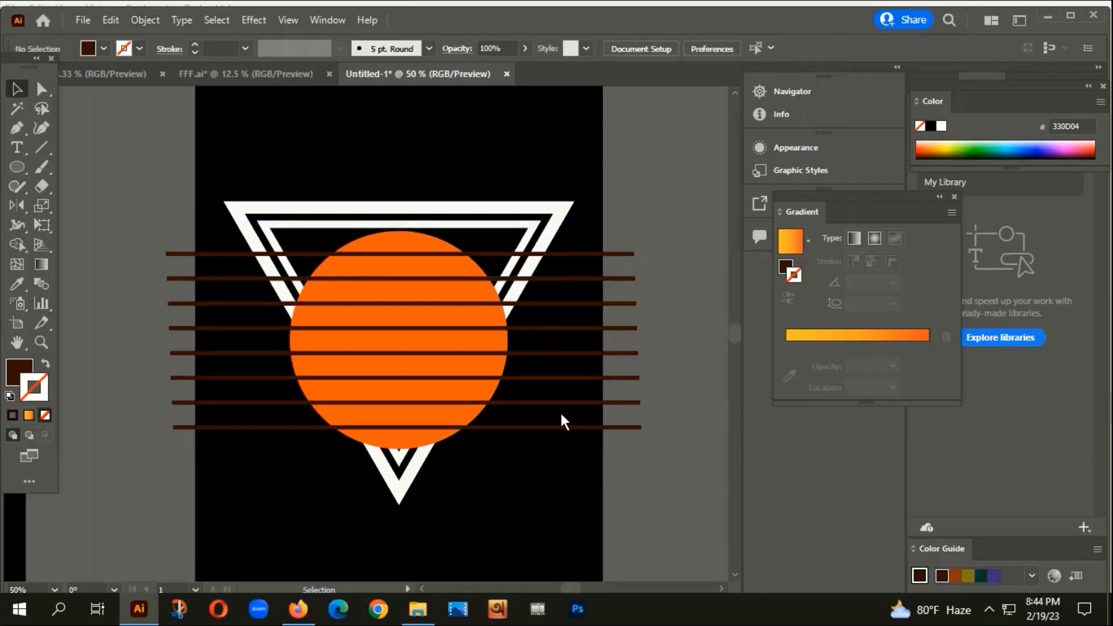
left_click_drag(597, 445, 598, 232)
Make the eight lines a compound path and subtract them from the orange circle with Minus Front.
key("ctrl+8")
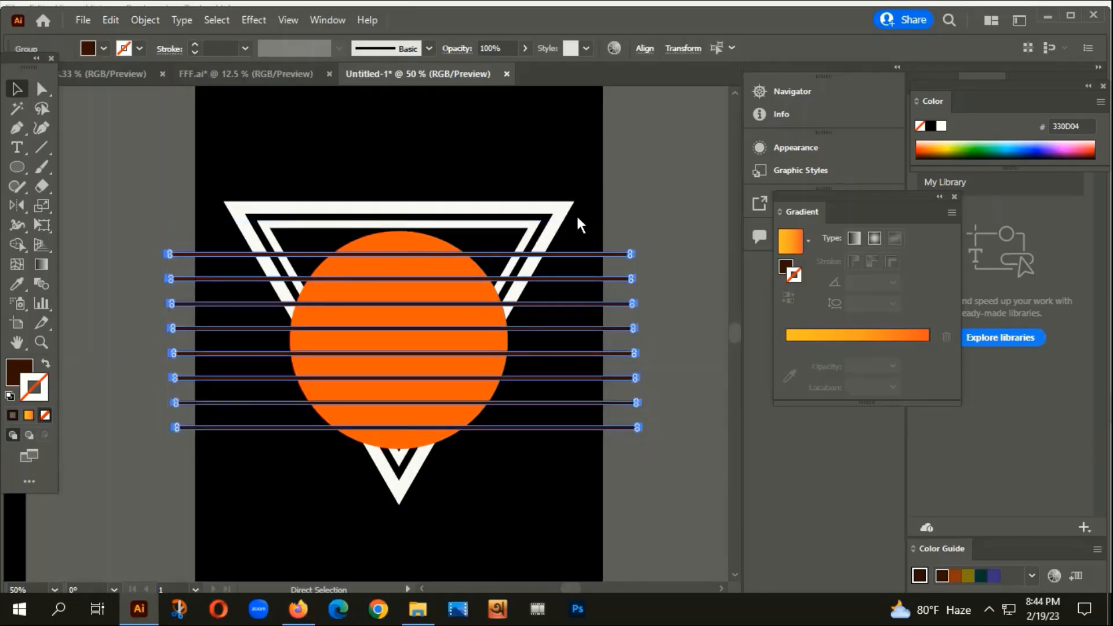
scroll(383, 263, "up", 3)
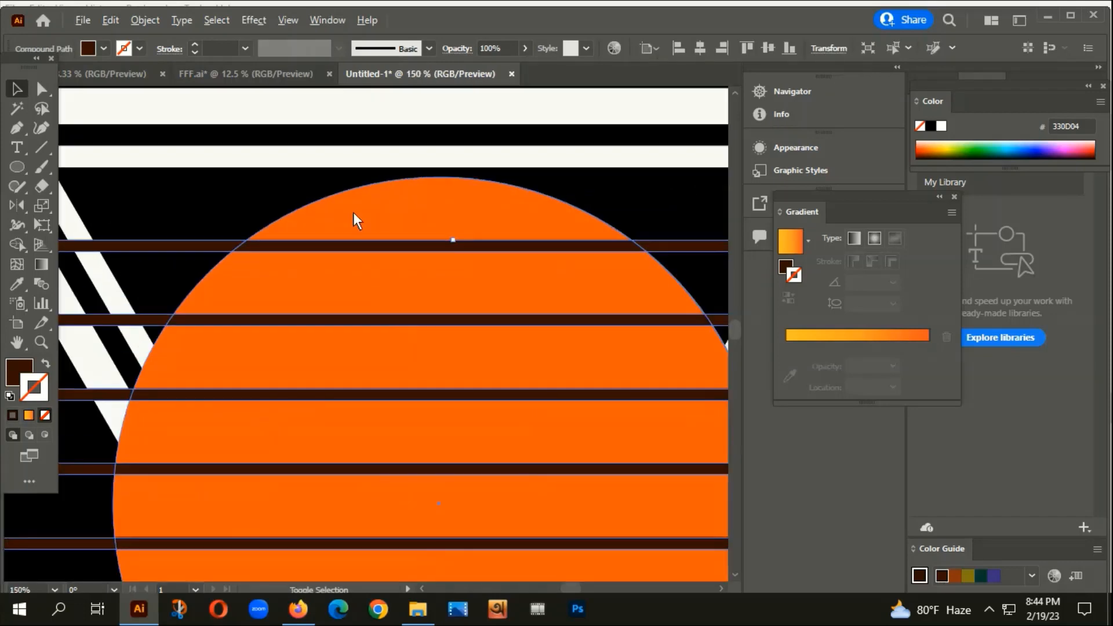
scroll(353, 212, "down", 3)
left_click(384, 210, "shift")
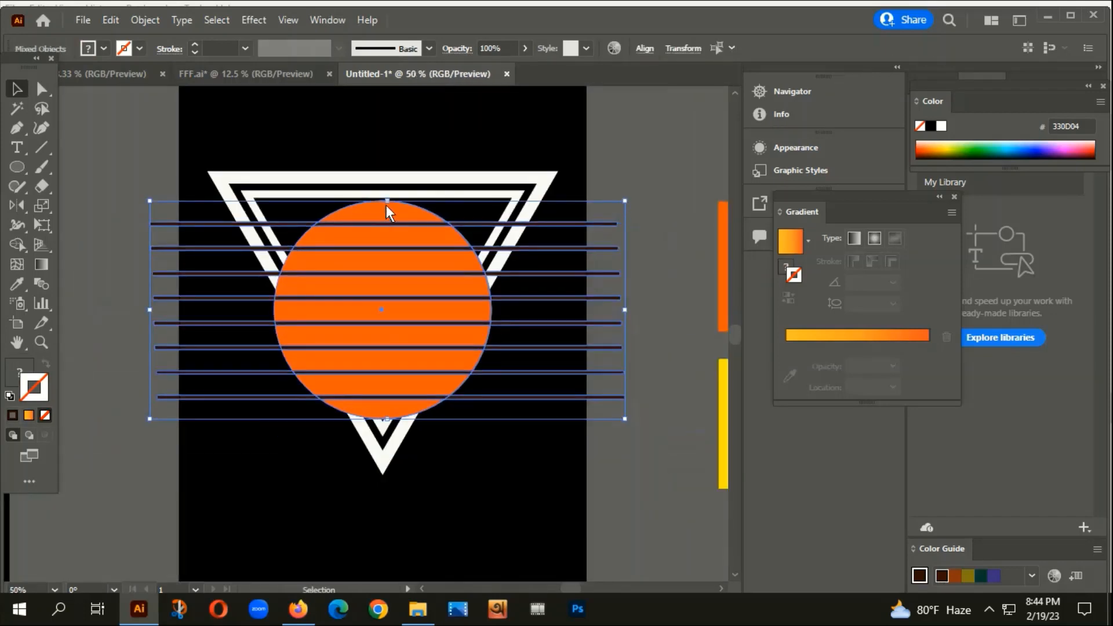
key("ctrl+shift+F9")
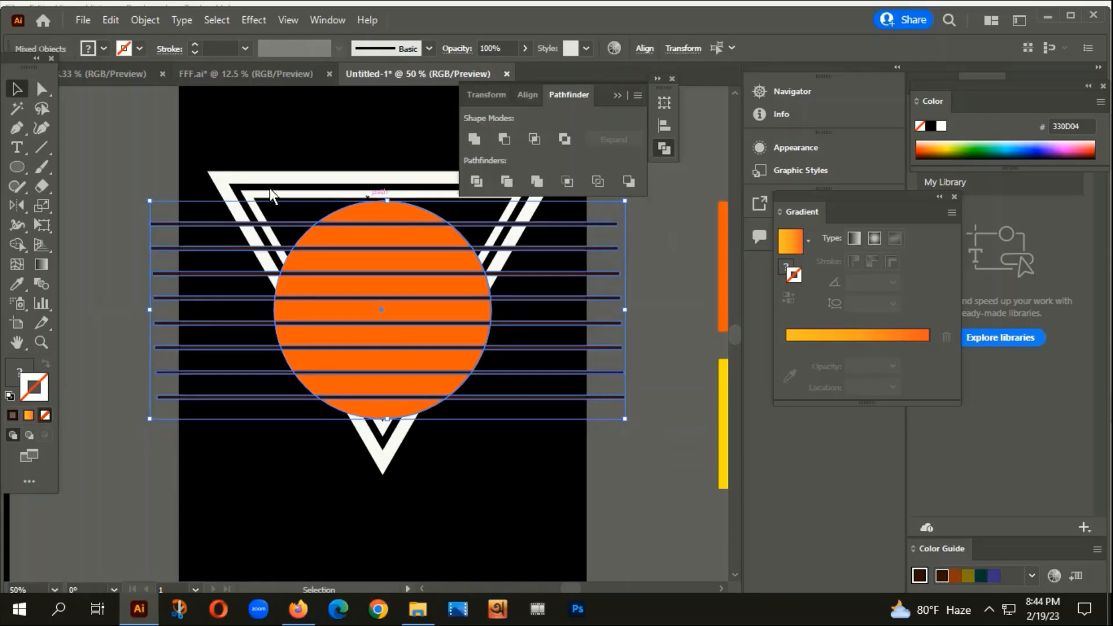
left_click(504, 139)
scroll(495, 304, "down", 2)
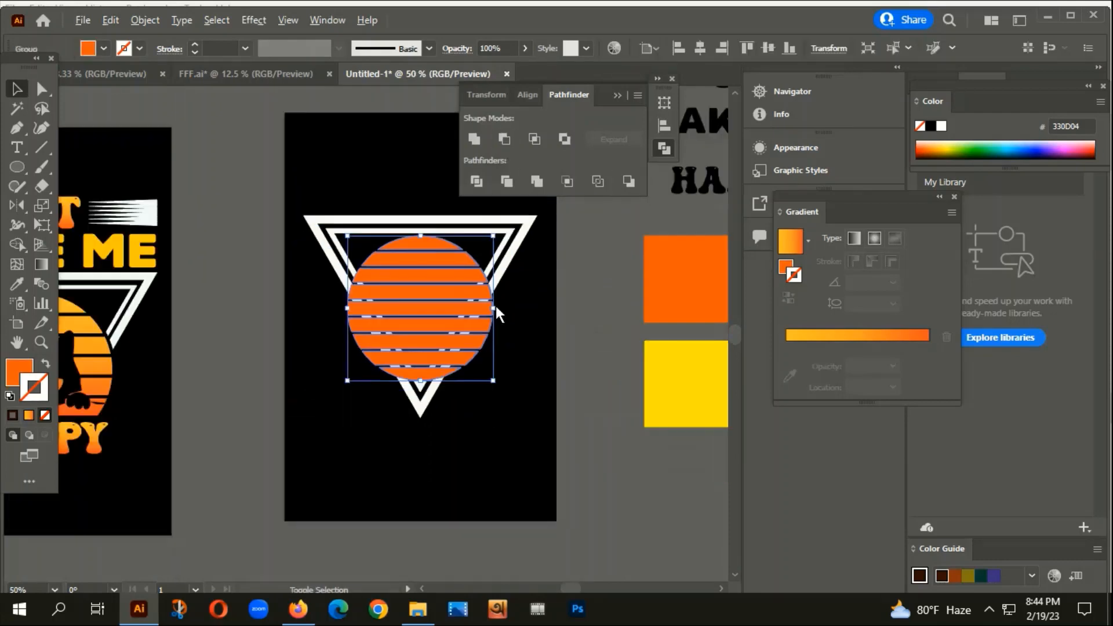
Ungroup the striped circle's pieces.
scroll(529, 342, "down", 1)
left_click(533, 365)
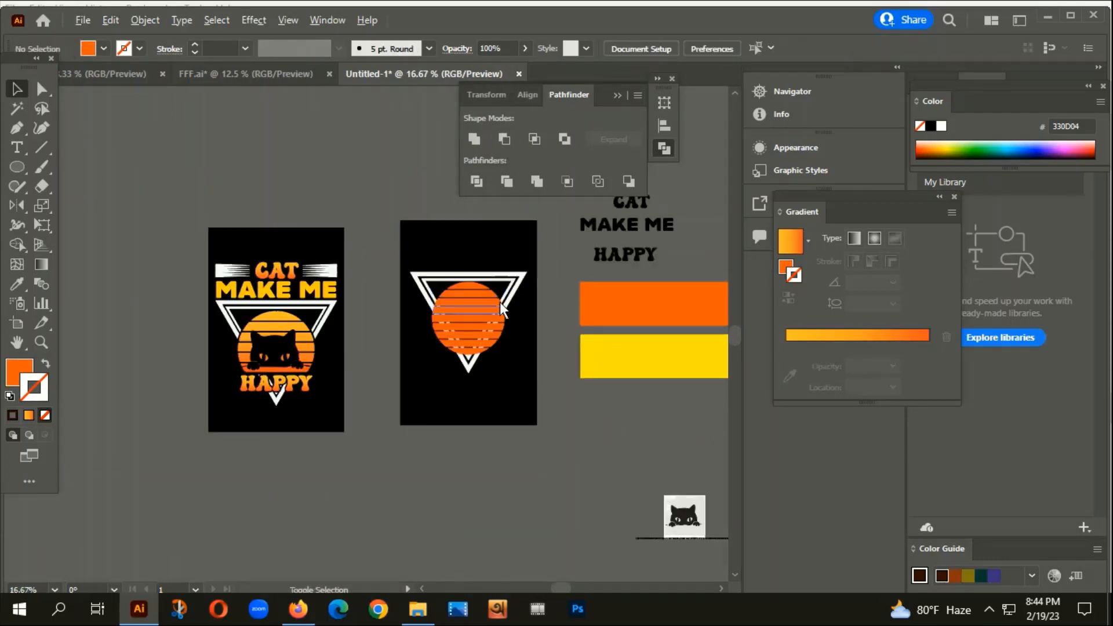
scroll(498, 298, "up", 5)
scroll(491, 292, "down", 3)
left_click(427, 276)
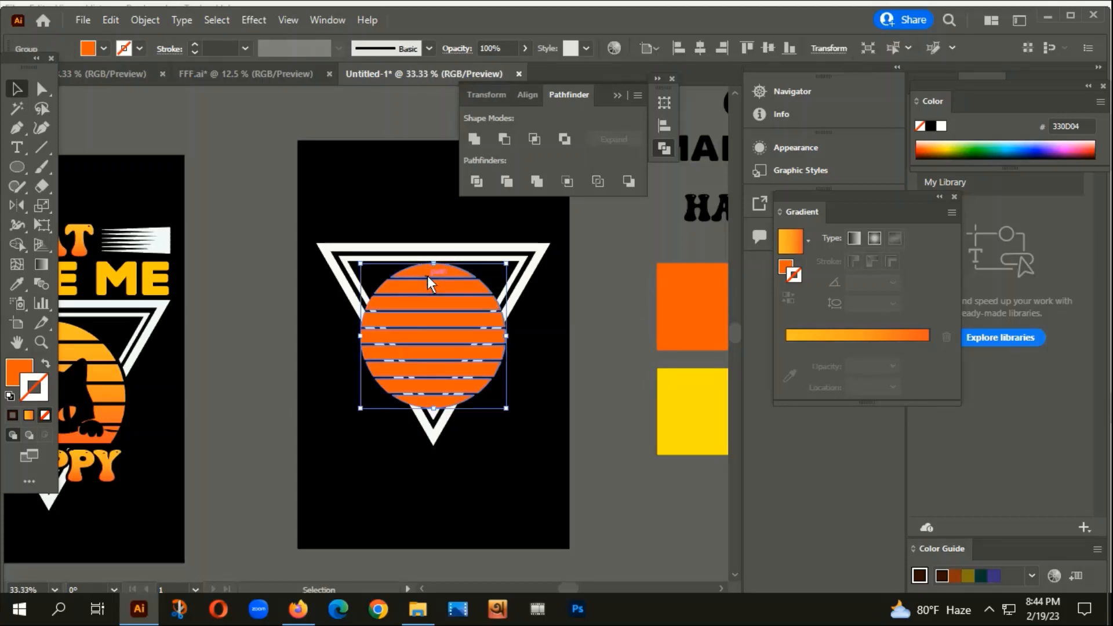
right_click(427, 276)
left_click(487, 435)
scroll(524, 450, "down", 1)
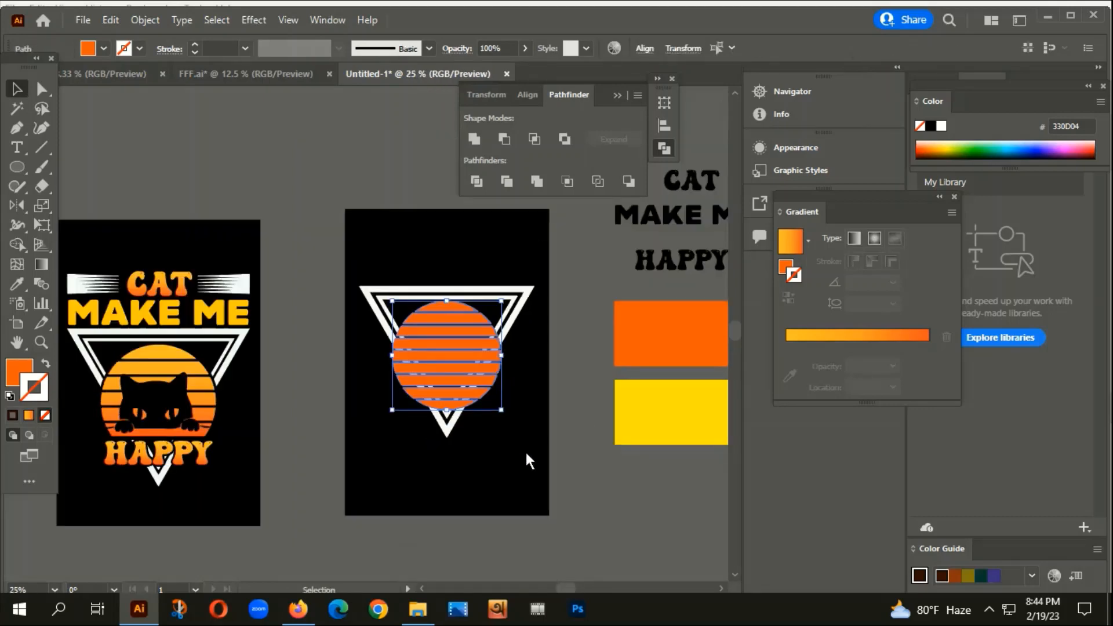
scroll(421, 383, "down", 1)
left_click_drag(497, 427, 457, 422)
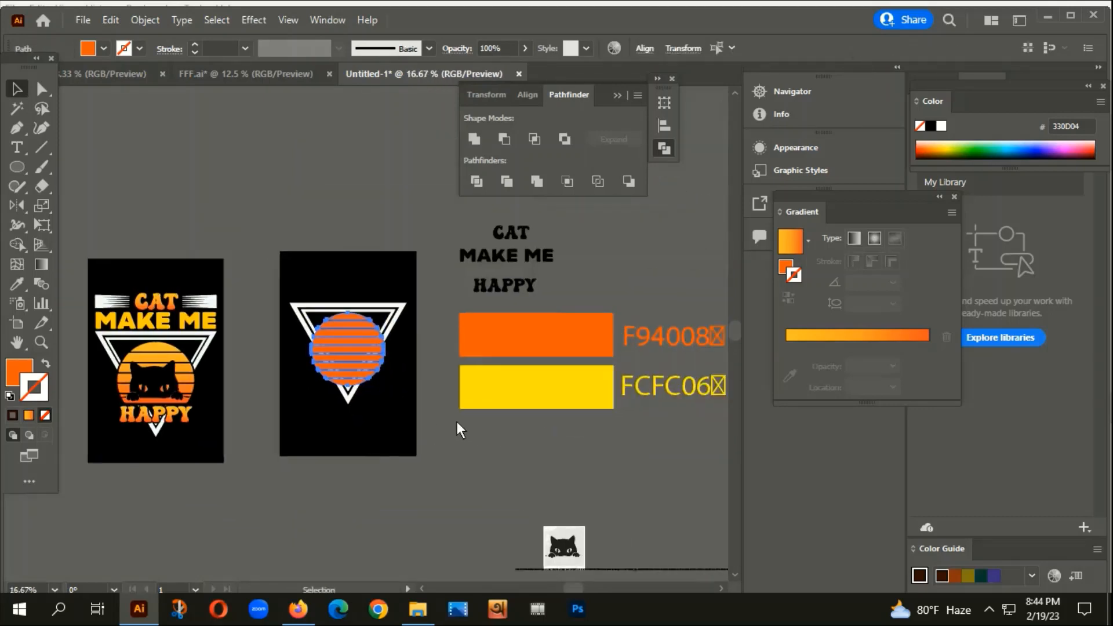
scroll(347, 360, "up", 2)
Combine all striped pieces into one compound path with Ctrl+8 and give its stroke a gradient.
key("ctrl+g")
left_click(429, 400)
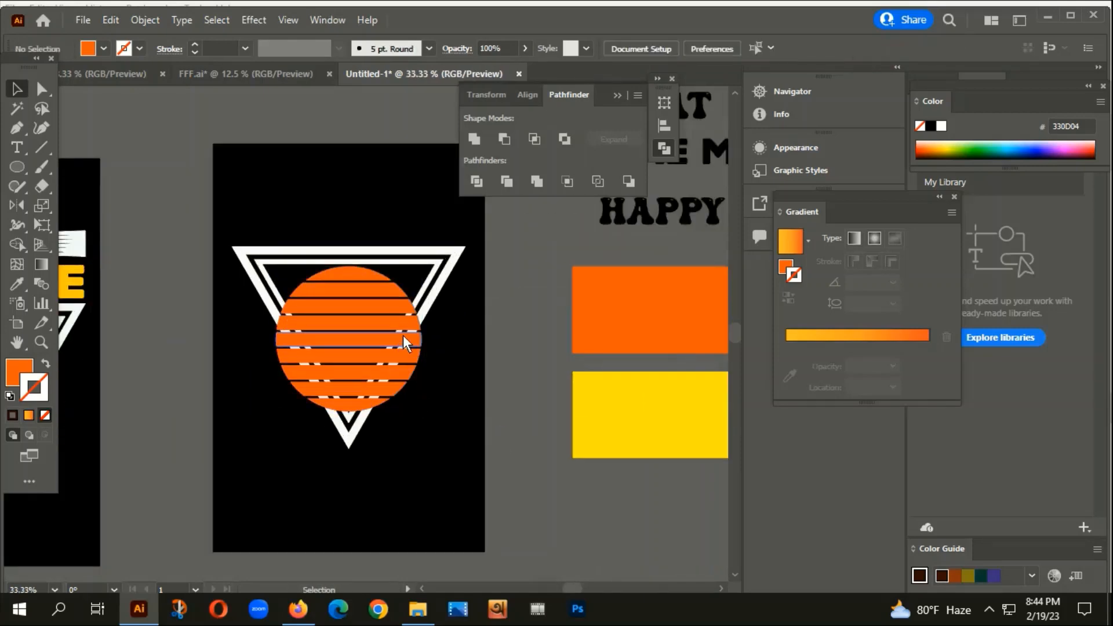
left_click_drag(229, 236, 416, 466)
key("a")
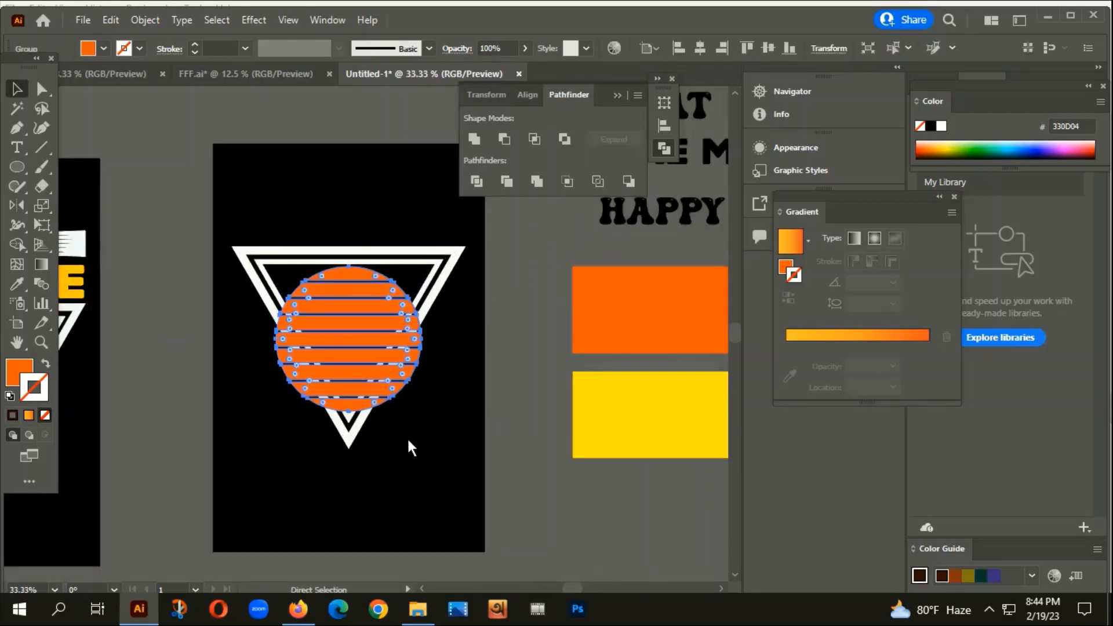
key("ctrl+8")
scroll(407, 437, "down", 2)
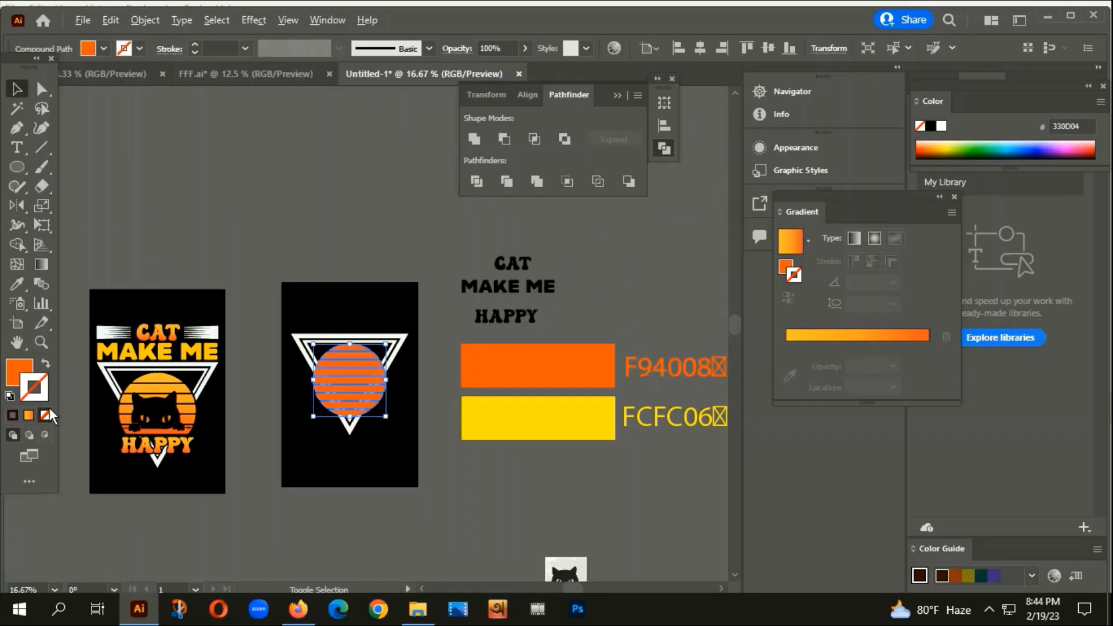
left_click(27, 415)
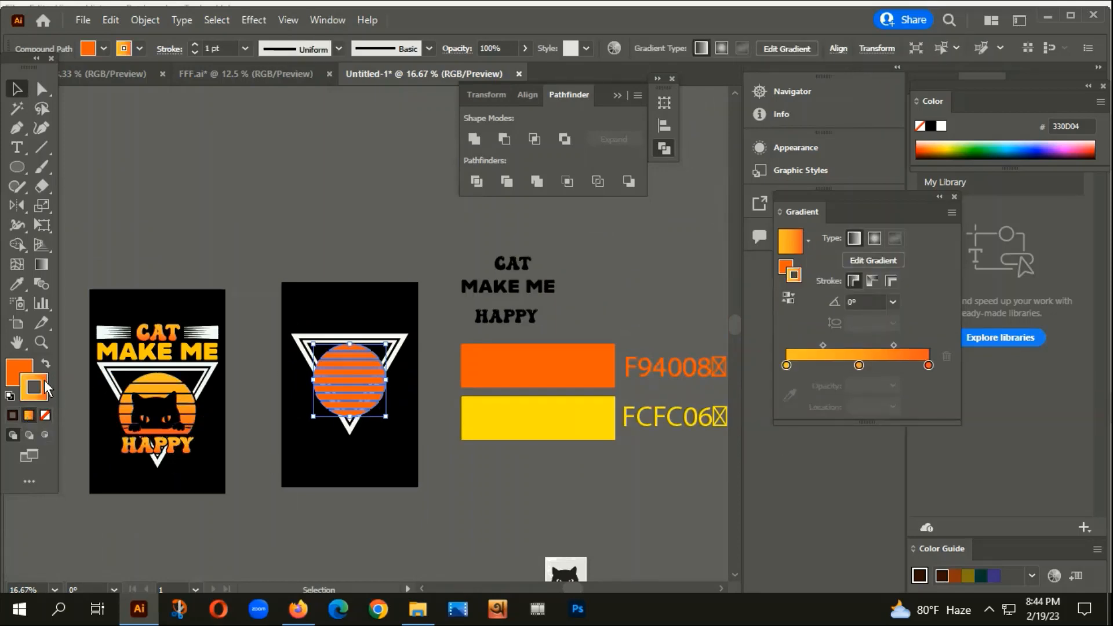
Remove the stroke gradient, fill the striped circle with a gradient, and delete its middle stop.
left_click(44, 415)
left_click(22, 376)
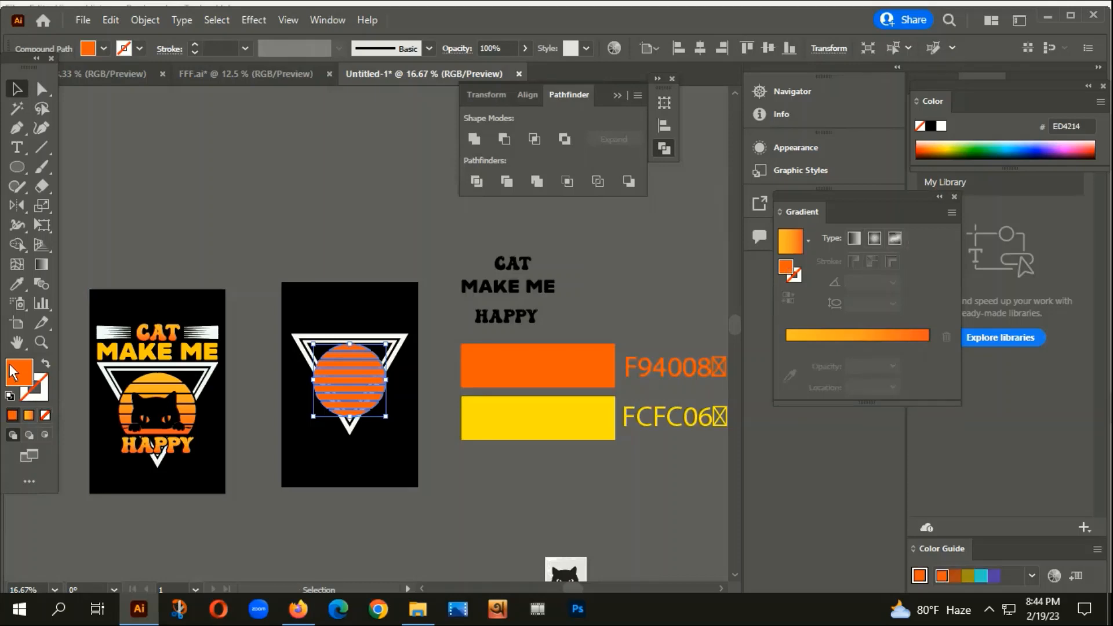
left_click(26, 414)
scroll(350, 385, "up", 1)
scroll(351, 385, "up", 2)
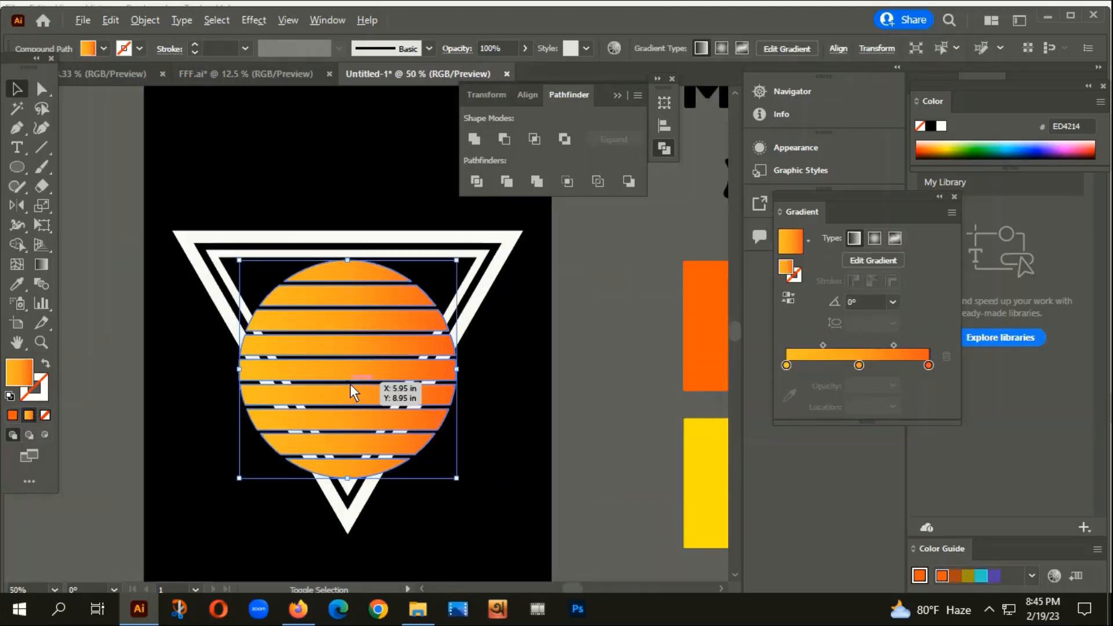
scroll(528, 394, "down", 3)
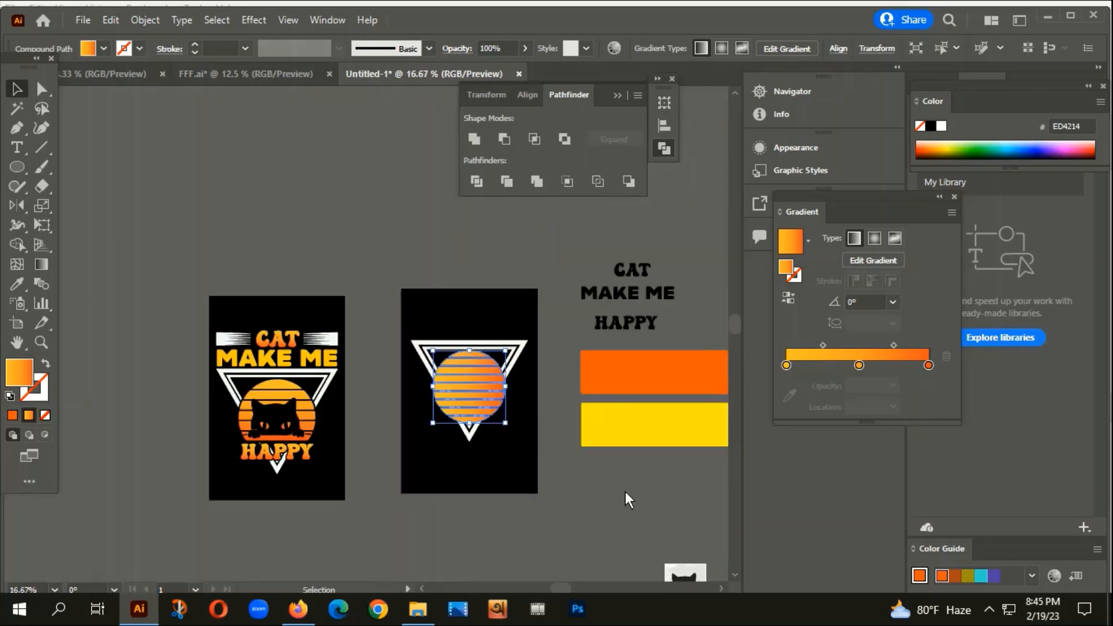
left_click_drag(600, 436, 479, 358)
left_click_drag(859, 366, 944, 367)
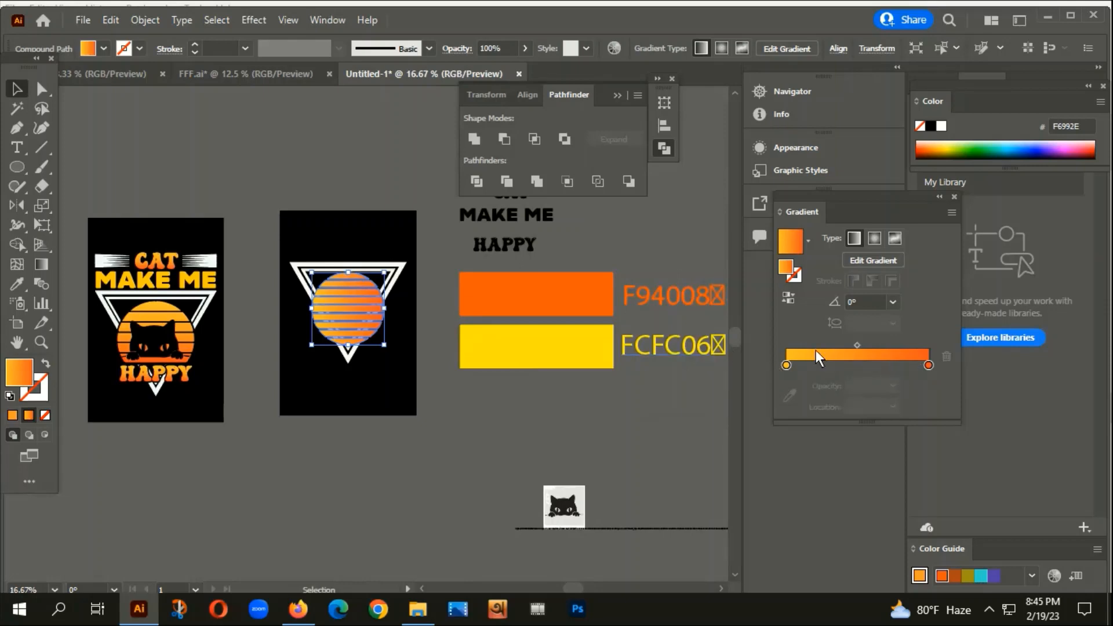
Colour the right gradient stop orange and the left stop yellow using the Eyedropper.
left_click(928, 365)
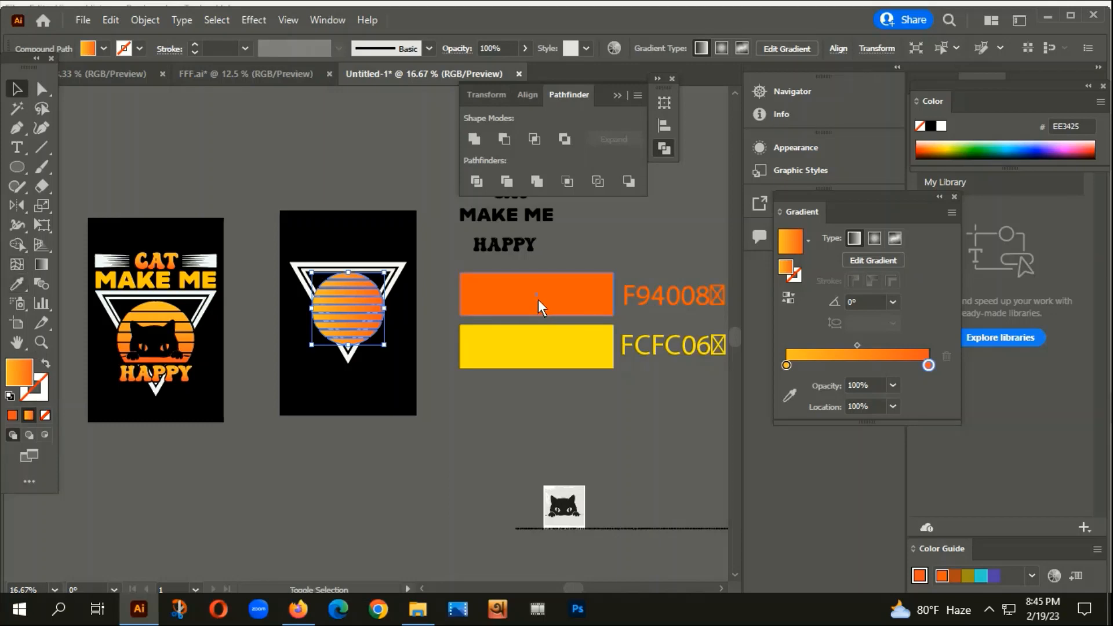
left_click(16, 284)
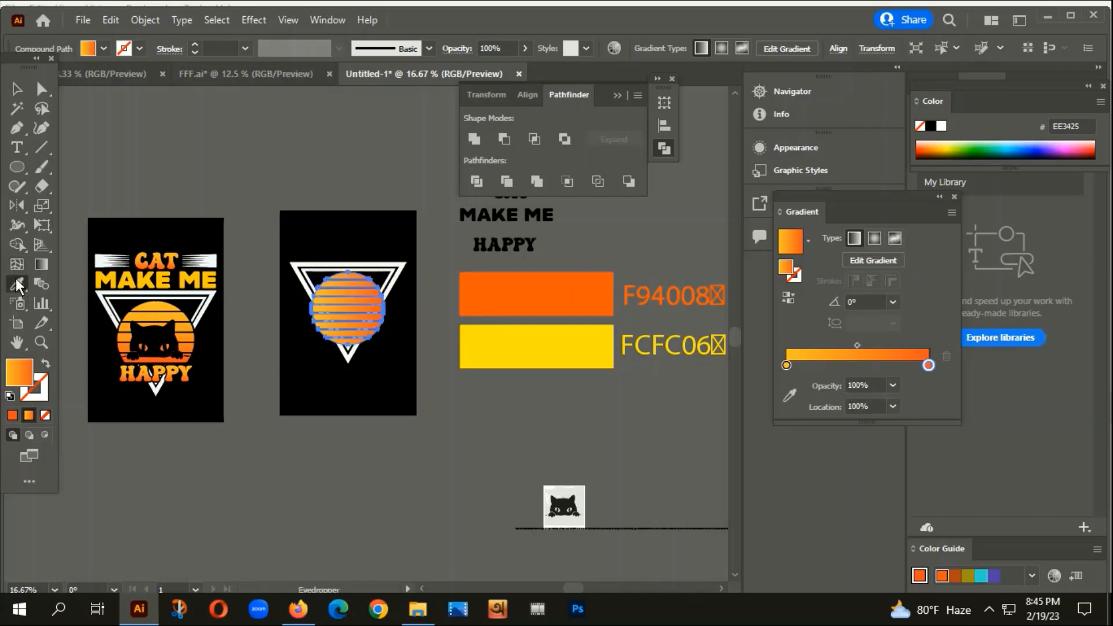
left_click(553, 294)
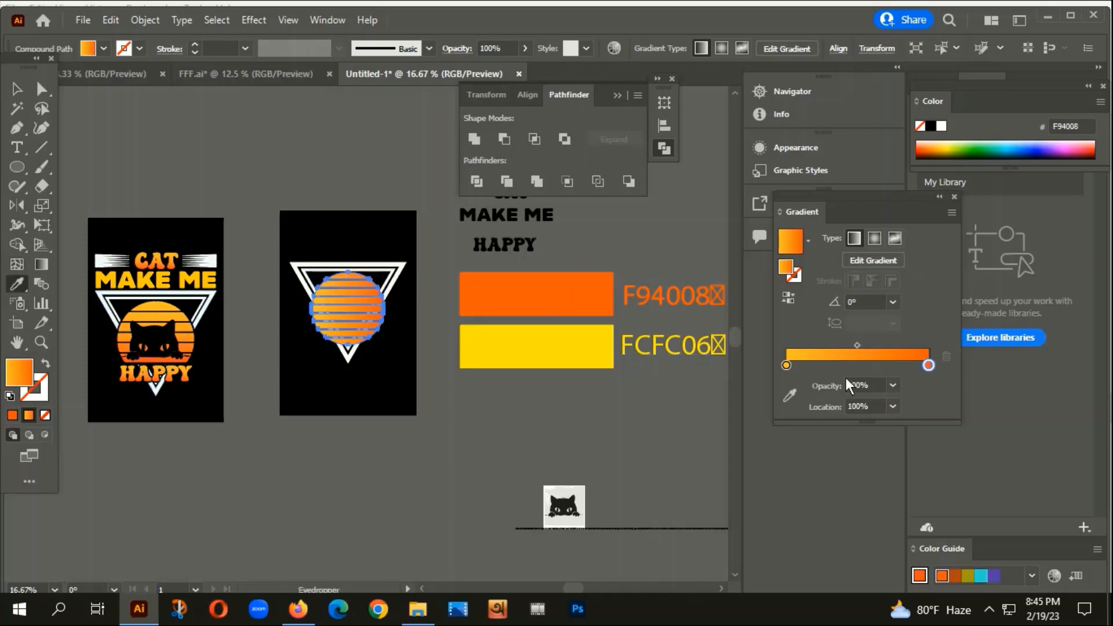
left_click(785, 364)
left_click(560, 351, "shift")
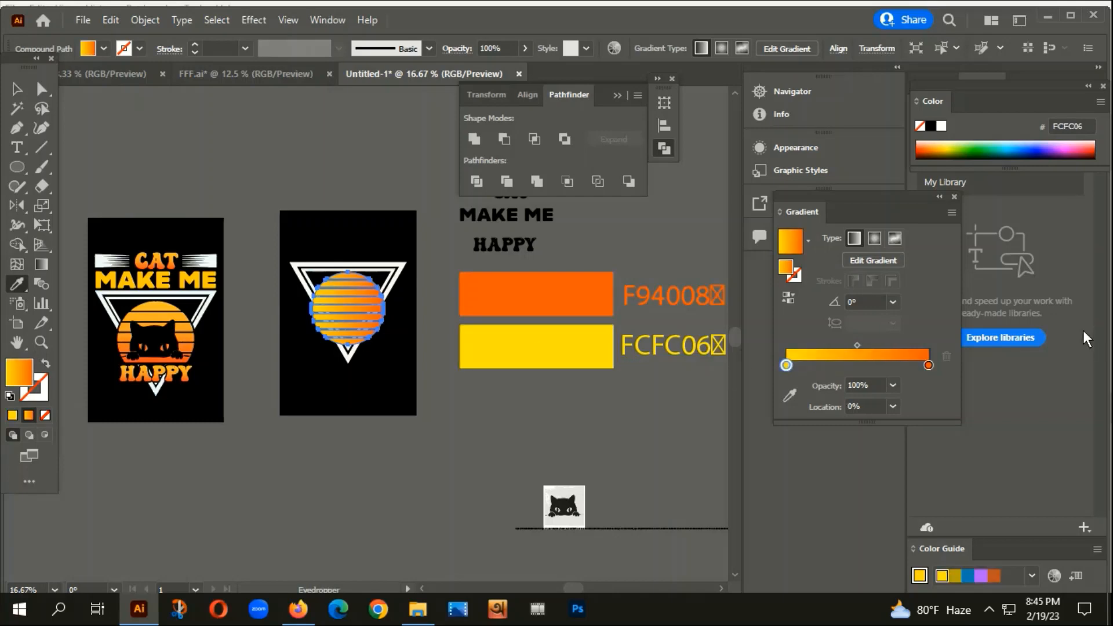
Set the gradient angle to -90° and add a middle stop at about 51%.
left_click(893, 301)
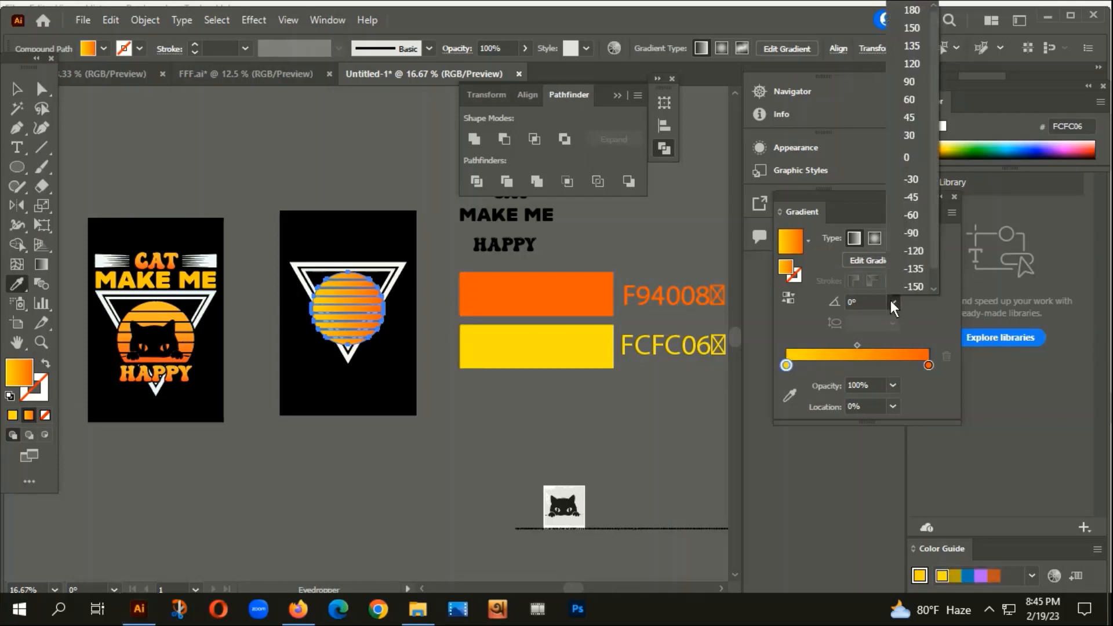
left_click(913, 233)
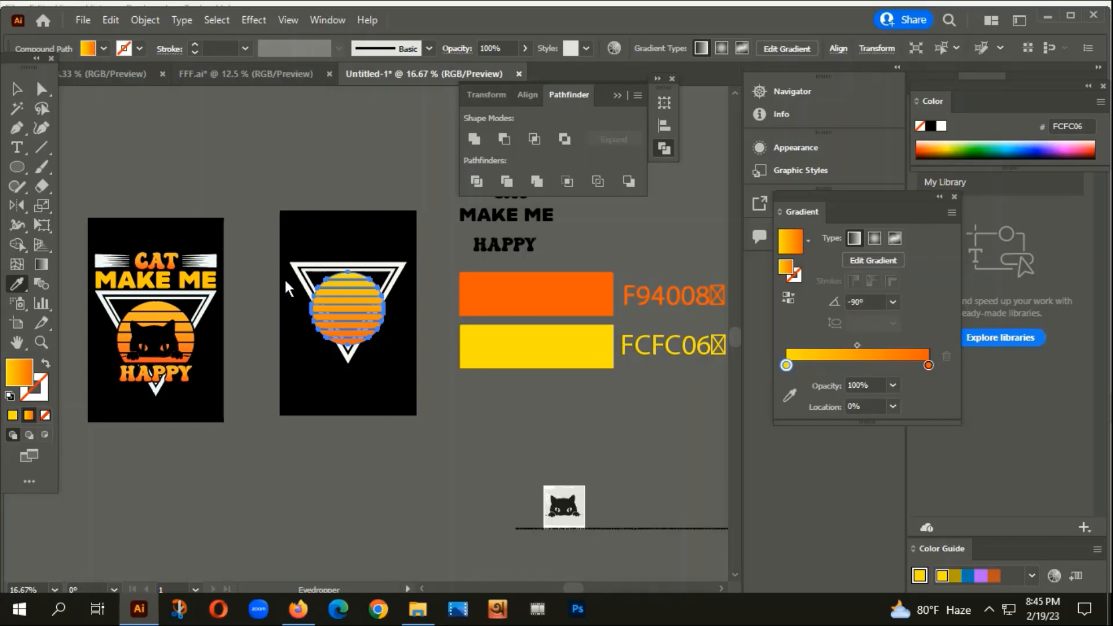
scroll(377, 299, "up", 4)
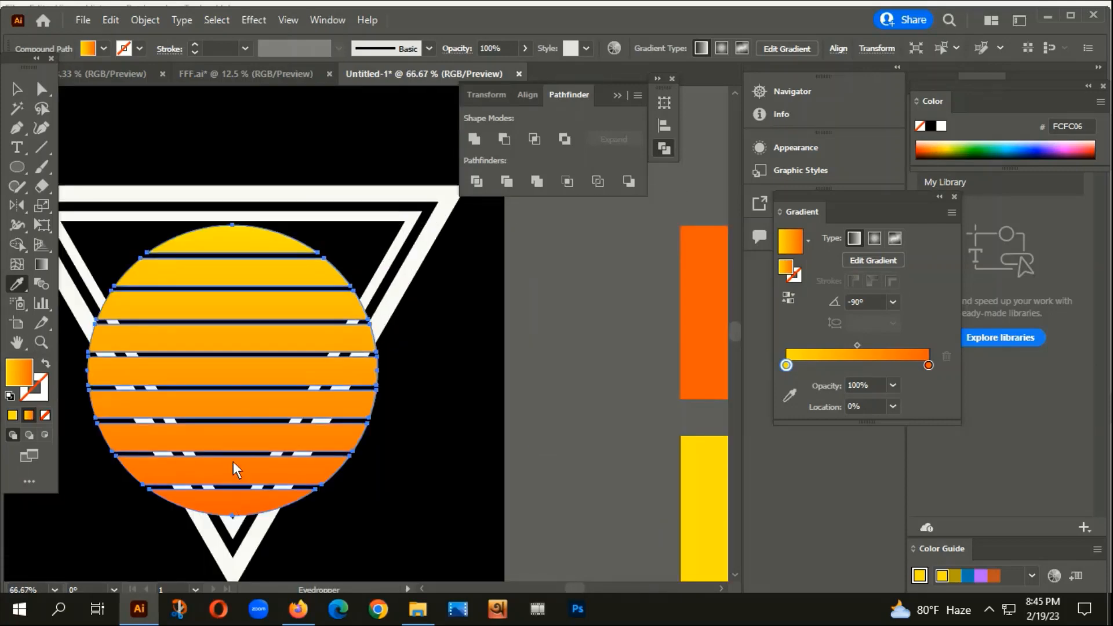
scroll(270, 402, "down", 6)
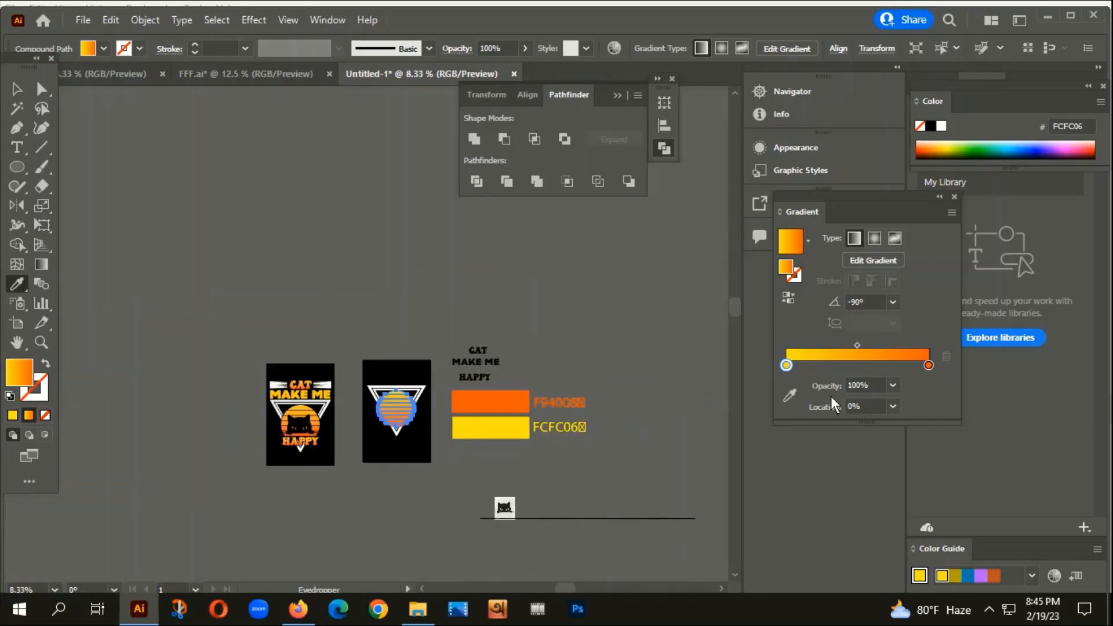
left_click(909, 367)
left_click_drag(909, 367, 860, 365)
scroll(418, 424, "up", 5)
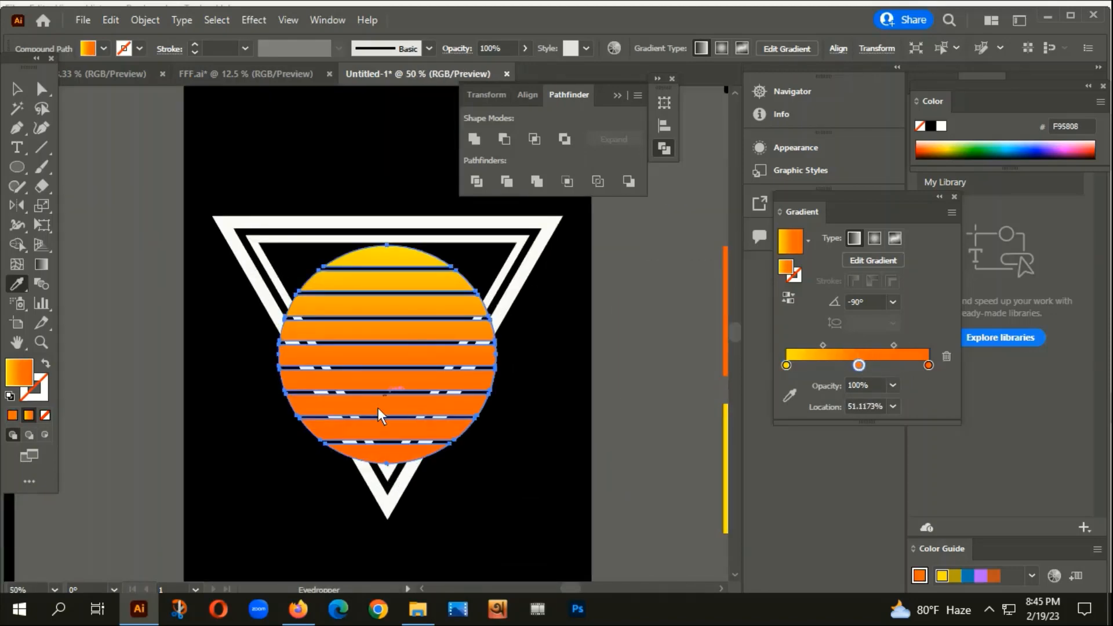
left_click(17, 87)
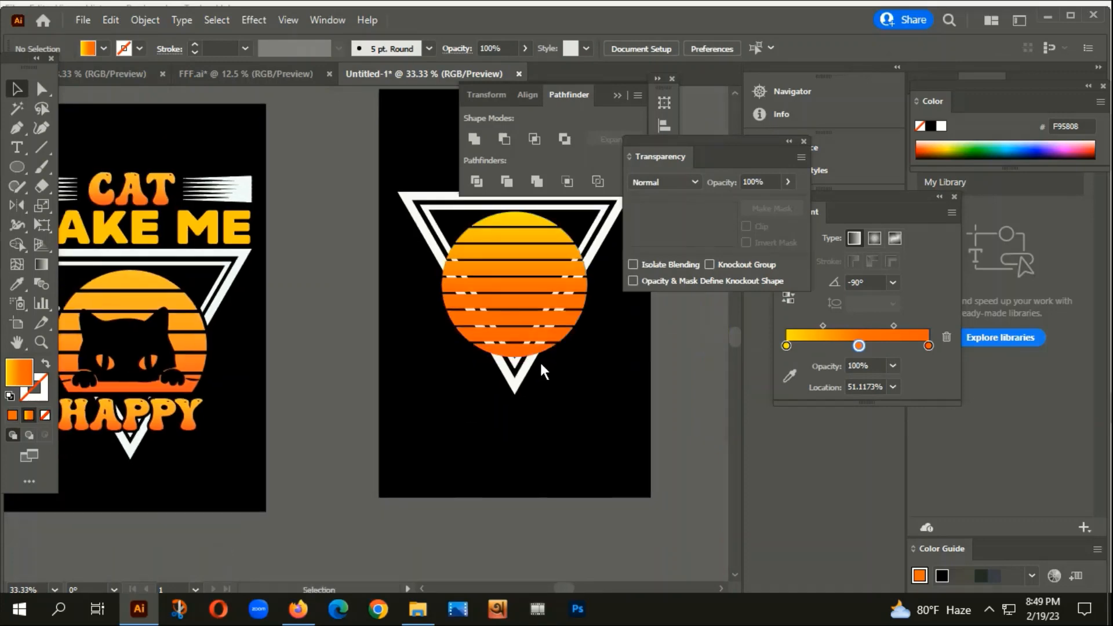
scroll(545, 341, "up", 2)
left_click_drag(636, 380, 447, 418)
left_click(370, 285)
scroll(371, 284, "down", 1)
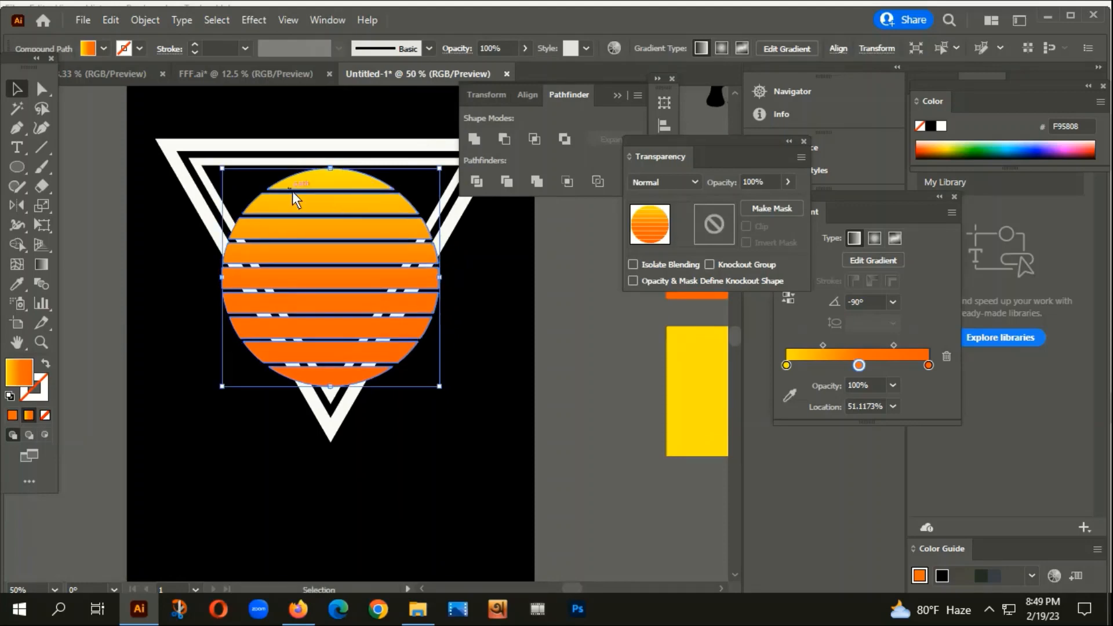
scroll(326, 249, "down", 1)
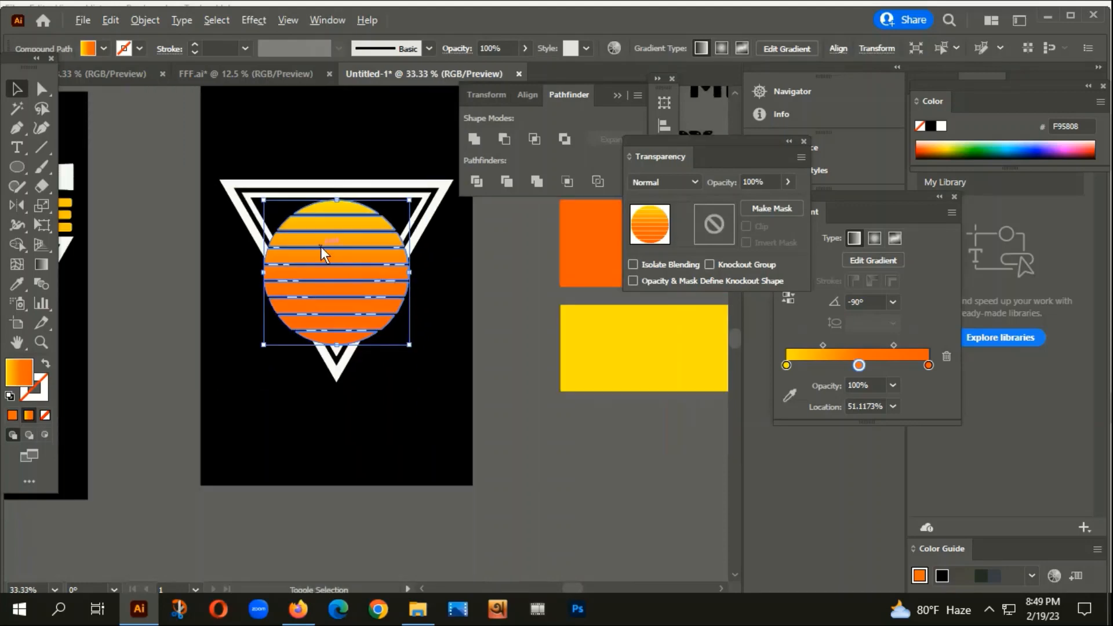
scroll(321, 246, "down", 1)
left_click_drag(403, 361, 447, 347)
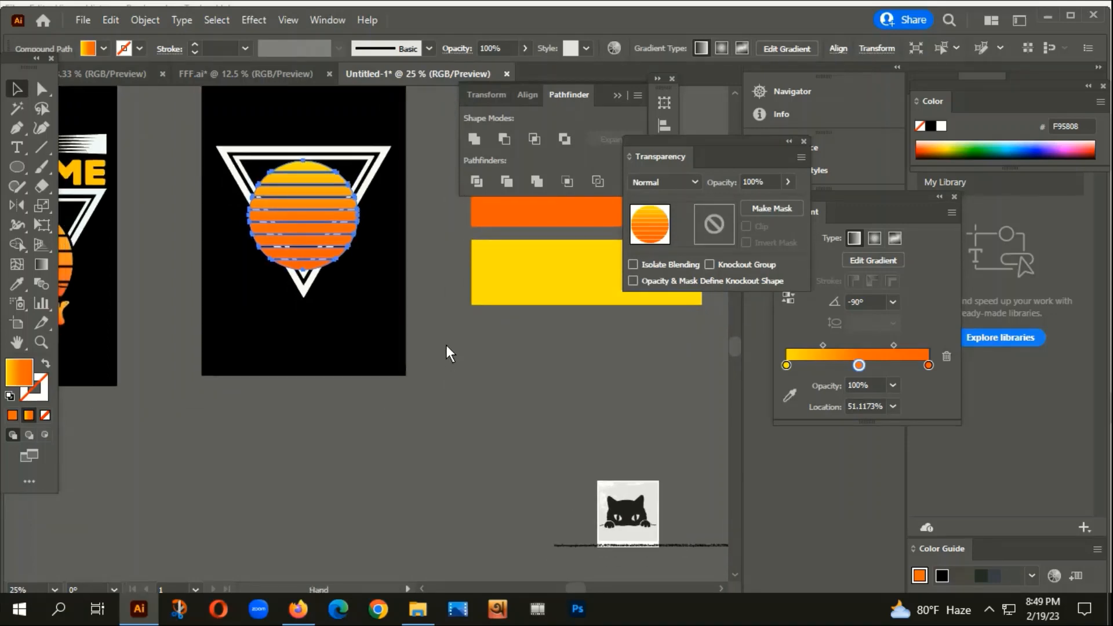
Draw a circle below the artboard and fill it with bright blue 0D24F9.
left_click(22, 167)
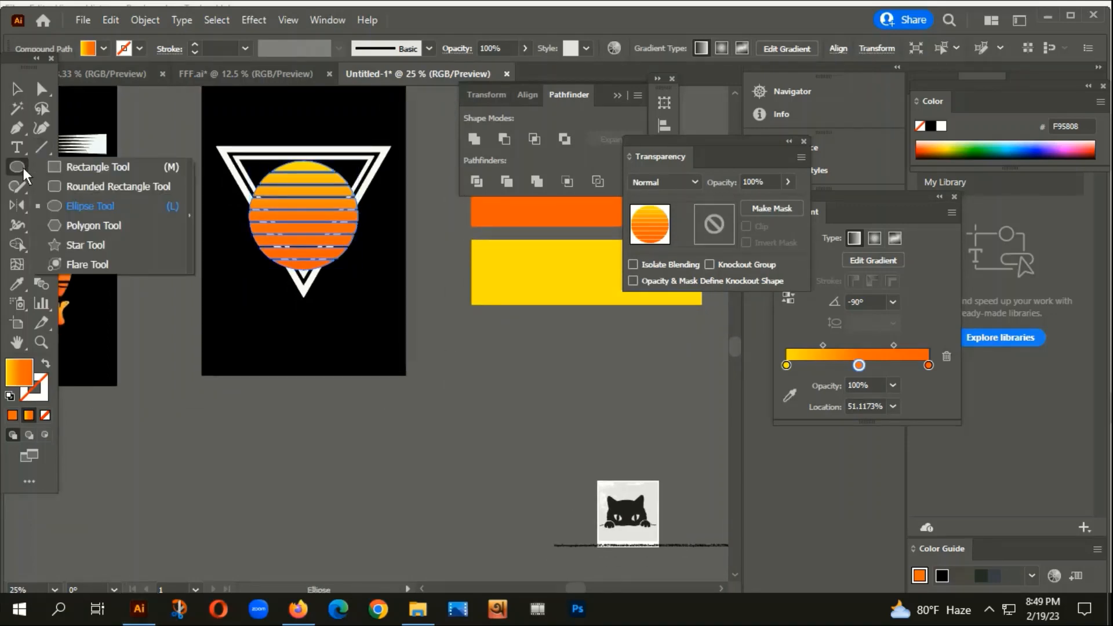
left_click(77, 208)
mouse_move(181, 328)
left_mouse_down()
mouse_move(305, 472)
mouse_move(318, 453)
left_mouse_up()
left_click(16, 89)
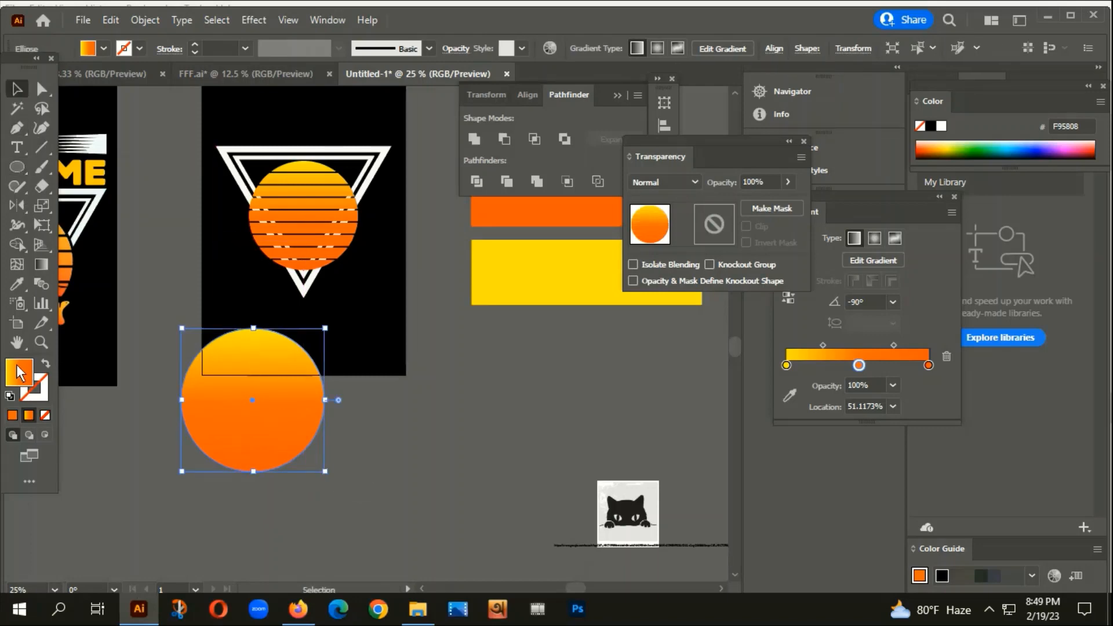
double_click(19, 372)
left_click_drag(655, 195, 655, 261)
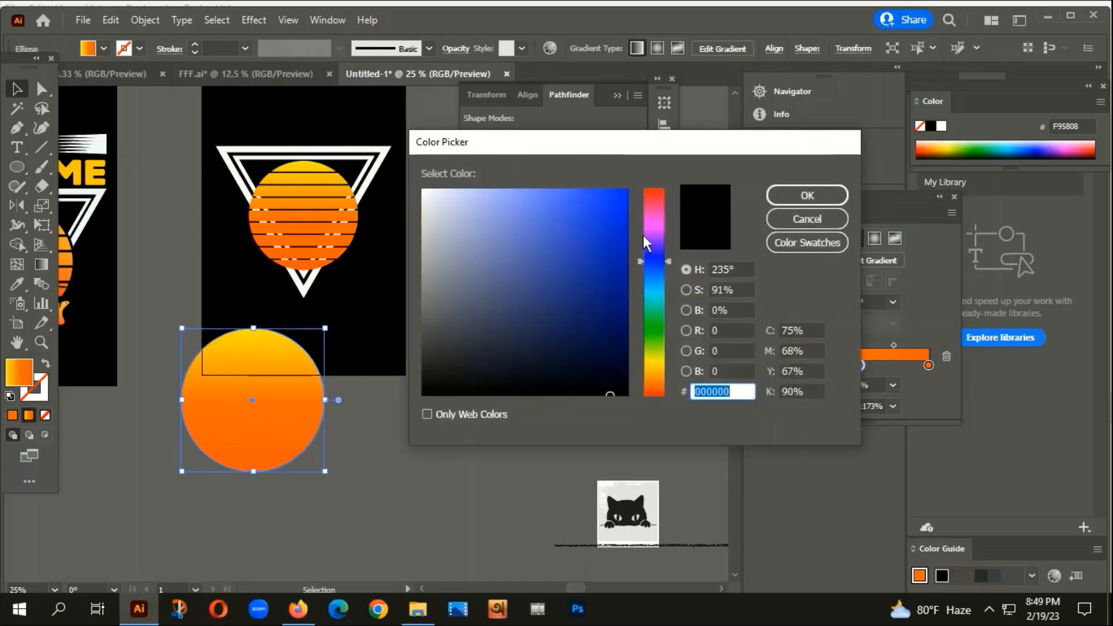
left_click(619, 194)
left_click(806, 195)
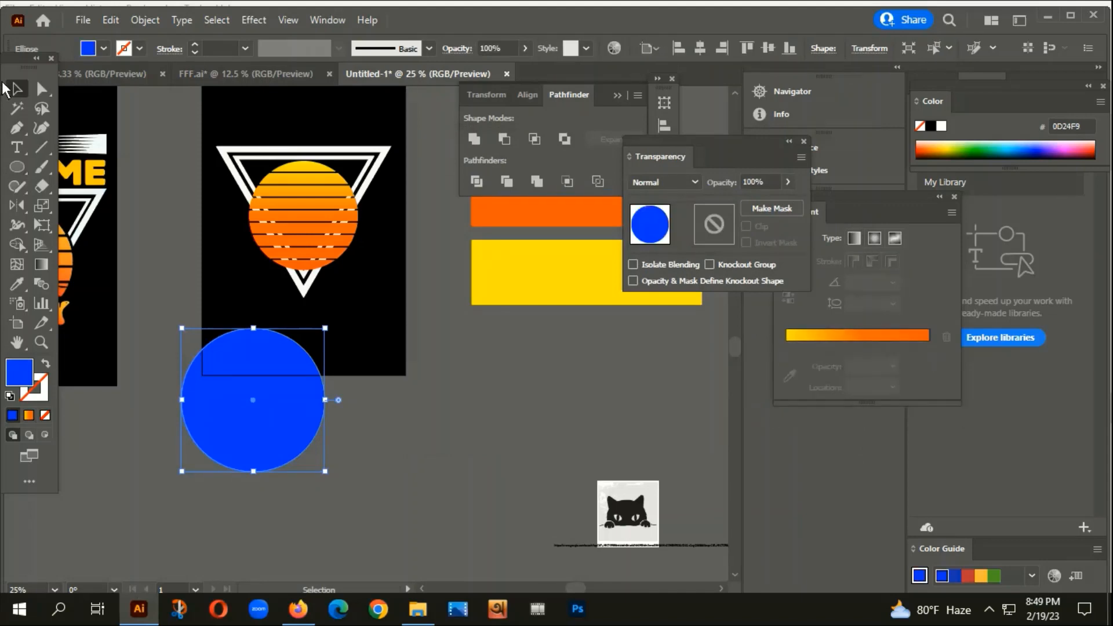
Move the blue circle over the striped sun and enlarge it to cover the sun.
left_click_drag(299, 453, 335, 276)
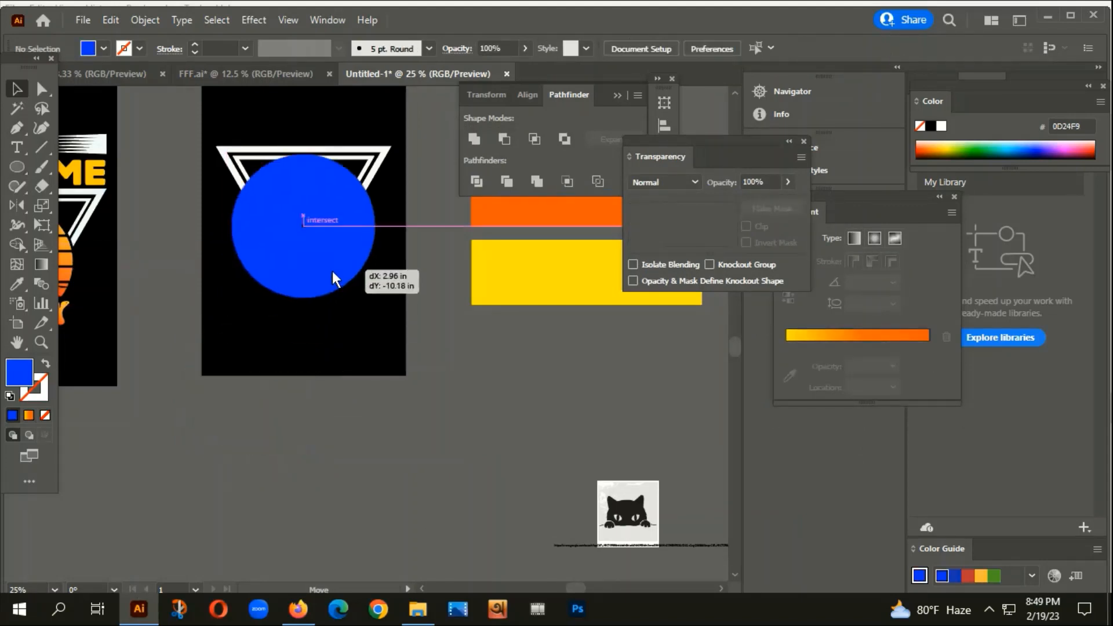
scroll(318, 154, "up", 2)
left_click_drag(297, 138, 273, 179)
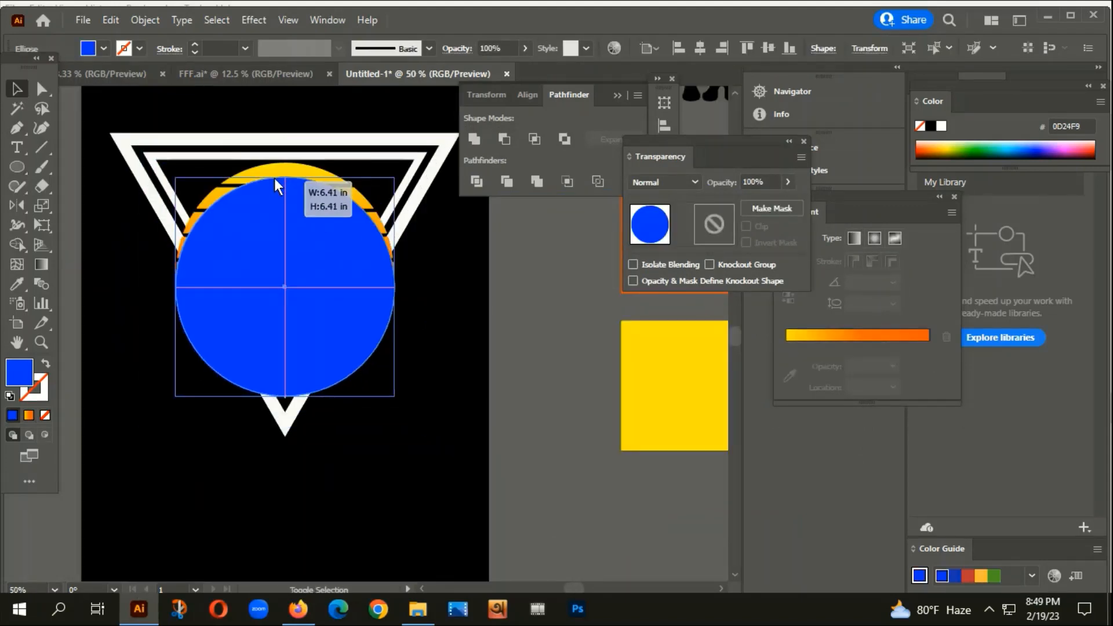
scroll(273, 179, "up", 2)
left_click_drag(272, 246, 273, 211)
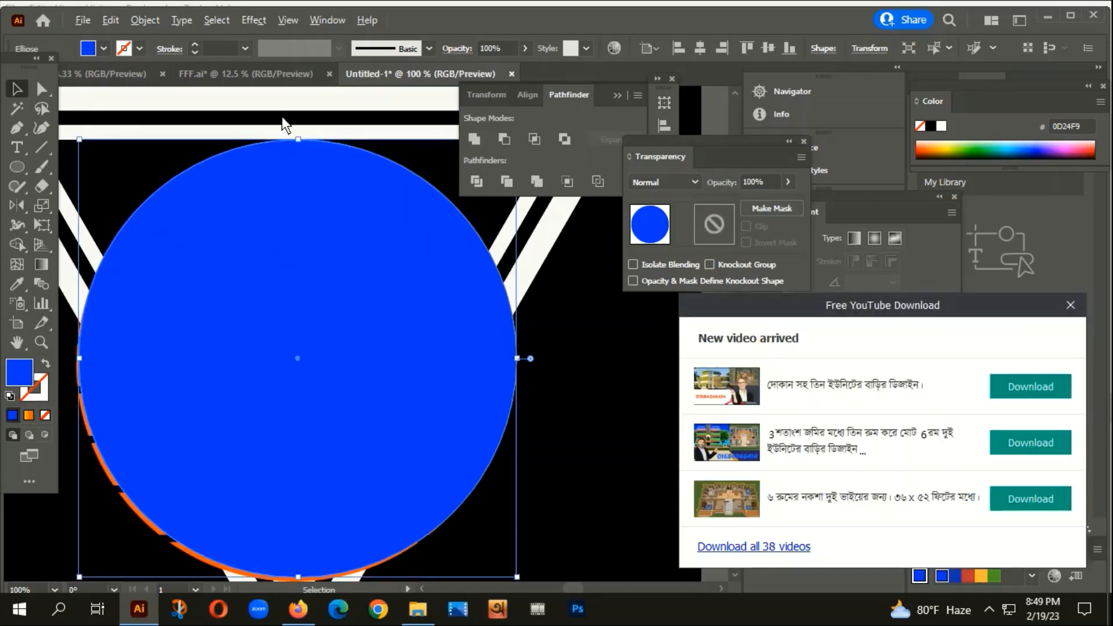
left_click_drag(302, 145, 286, 270)
scroll(286, 270, "down", 1)
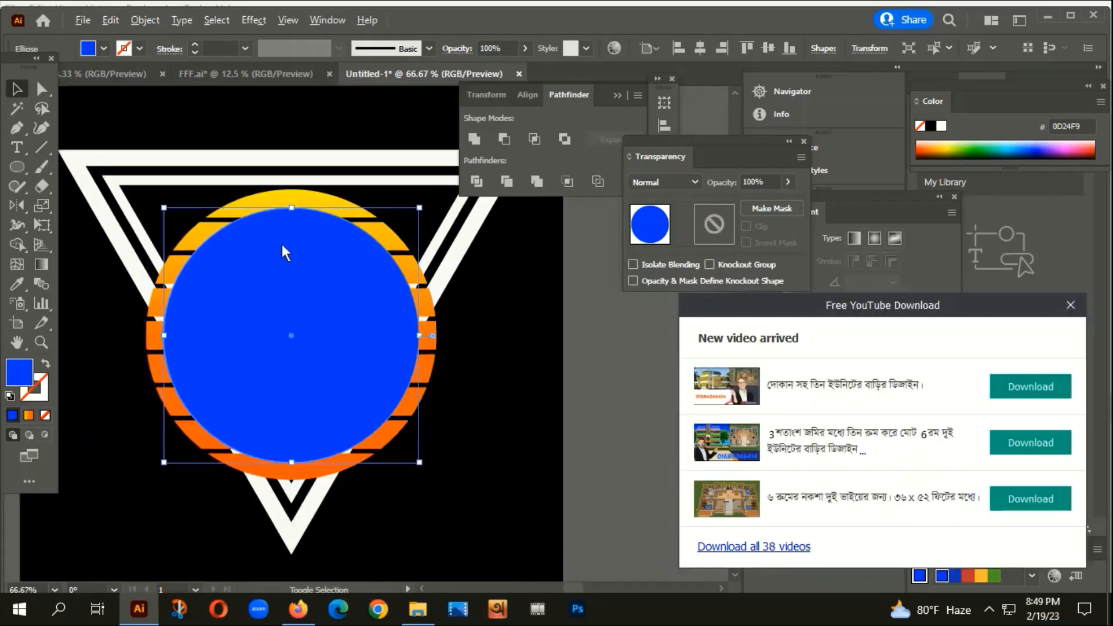
left_click_drag(295, 207, 295, 186)
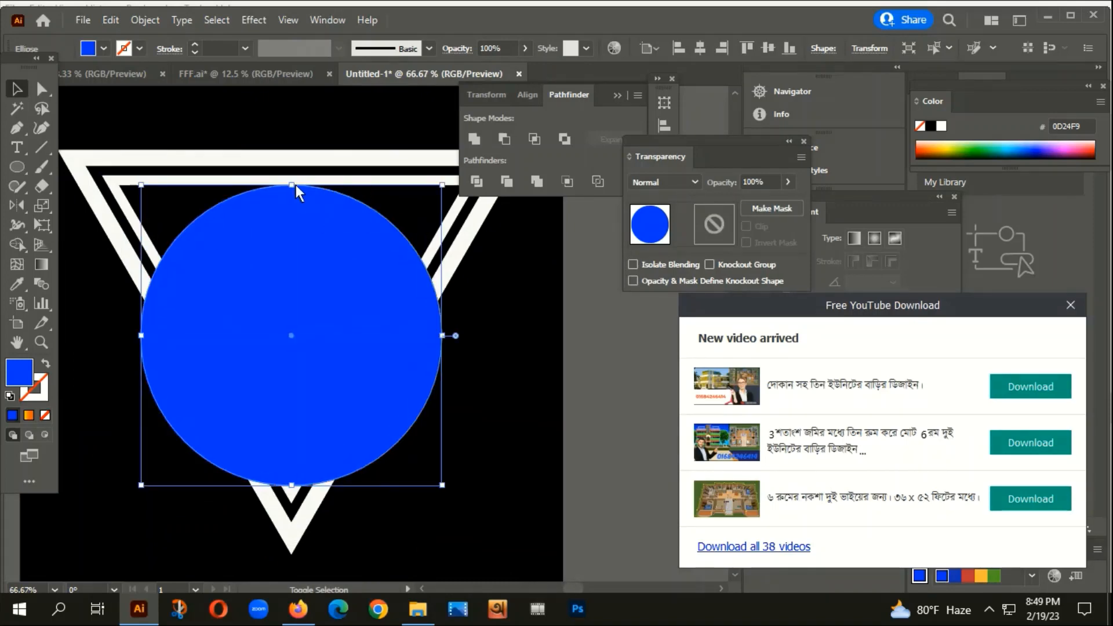
Cut the blue circle and paste it behind the striped sun with Ctrl+B.
key("a")
key("ctrl+x")
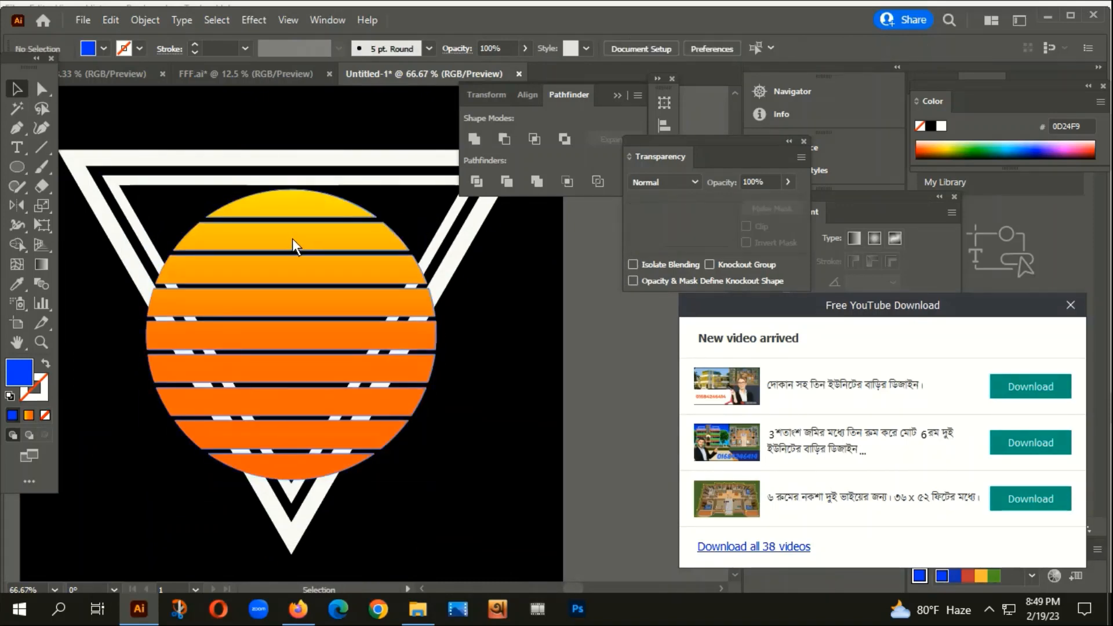
left_click(292, 238)
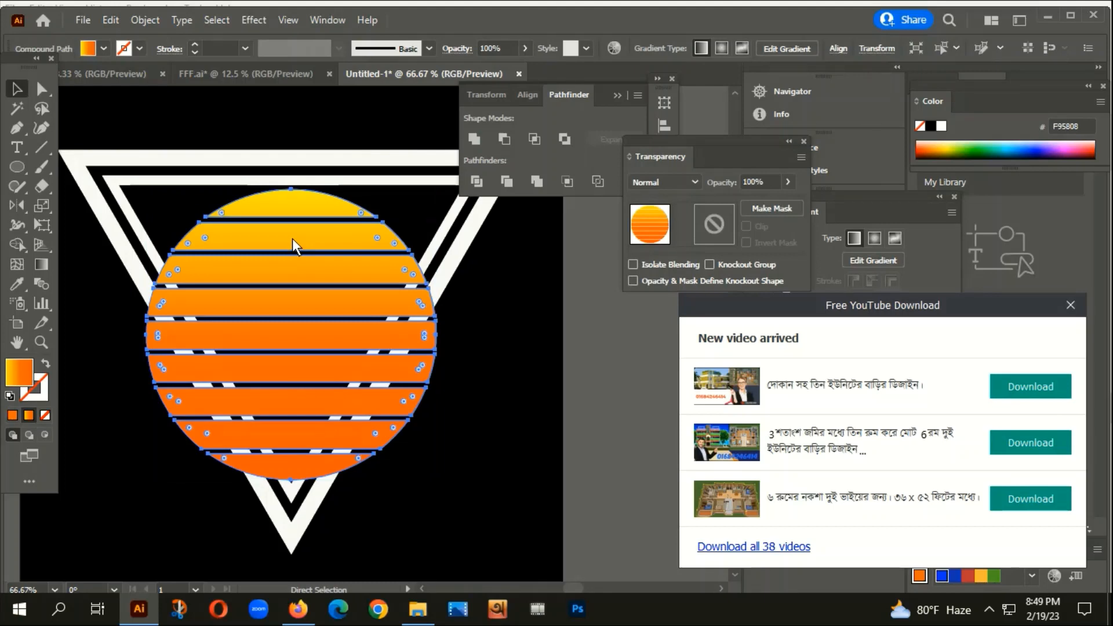
key("ctrl+b")
left_click(464, 487)
left_click_drag(487, 461, 502, 341)
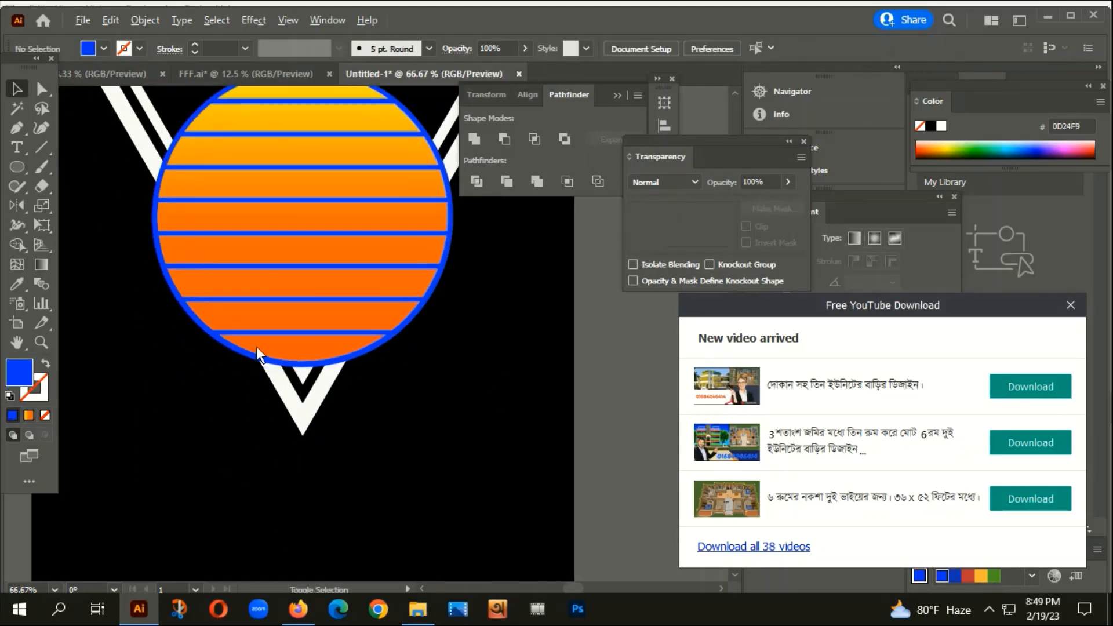
scroll(252, 341, "up", 2)
scroll(281, 305, "down", 2)
scroll(341, 348, "up", 2)
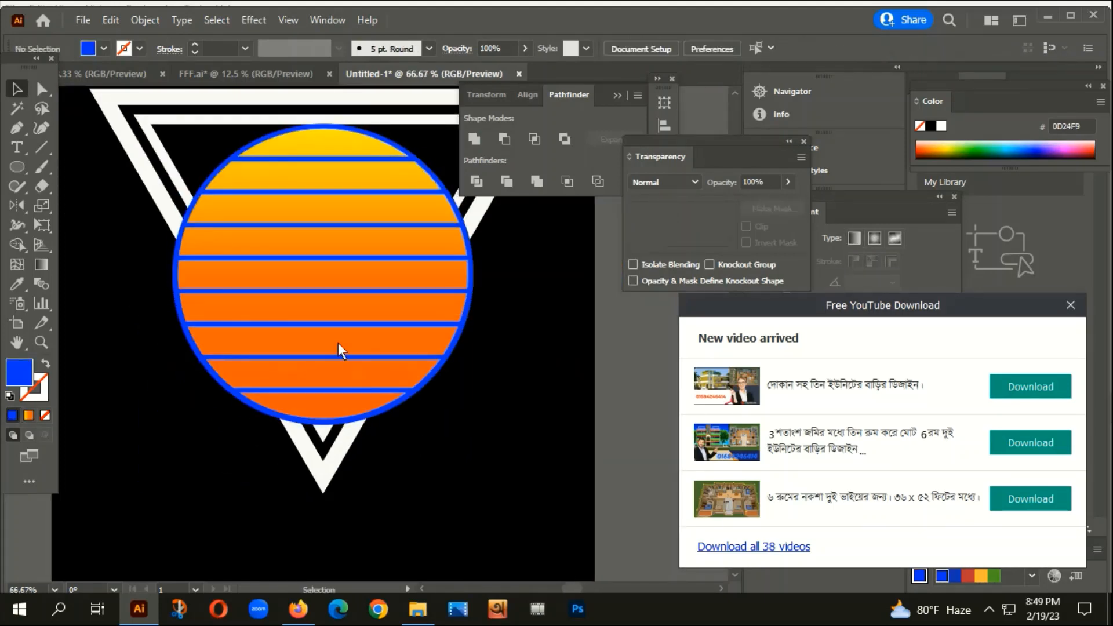
Select the blue circle and striped sun together, then switch to the Eraser tool.
left_click(332, 335)
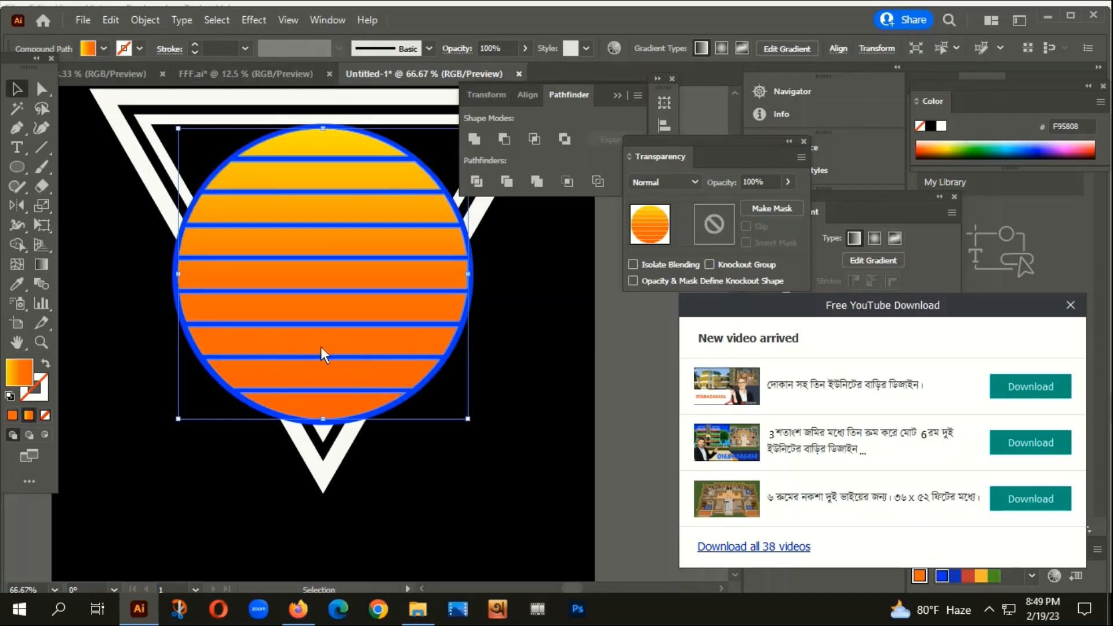
scroll(272, 415, "up", 1)
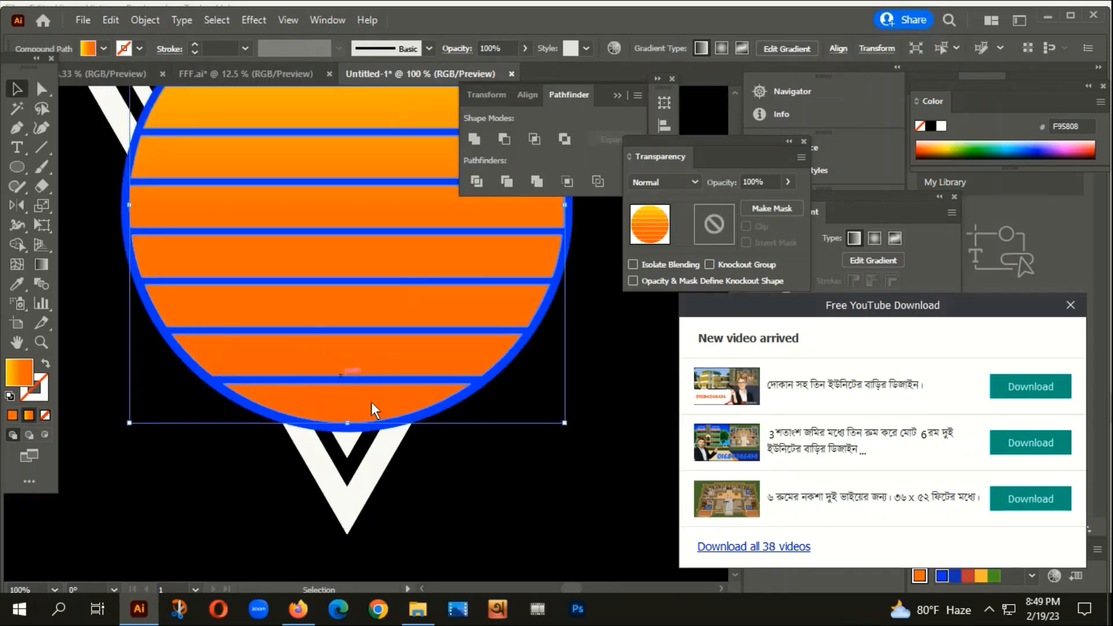
scroll(389, 409, "up", 1)
scroll(387, 408, "down", 1)
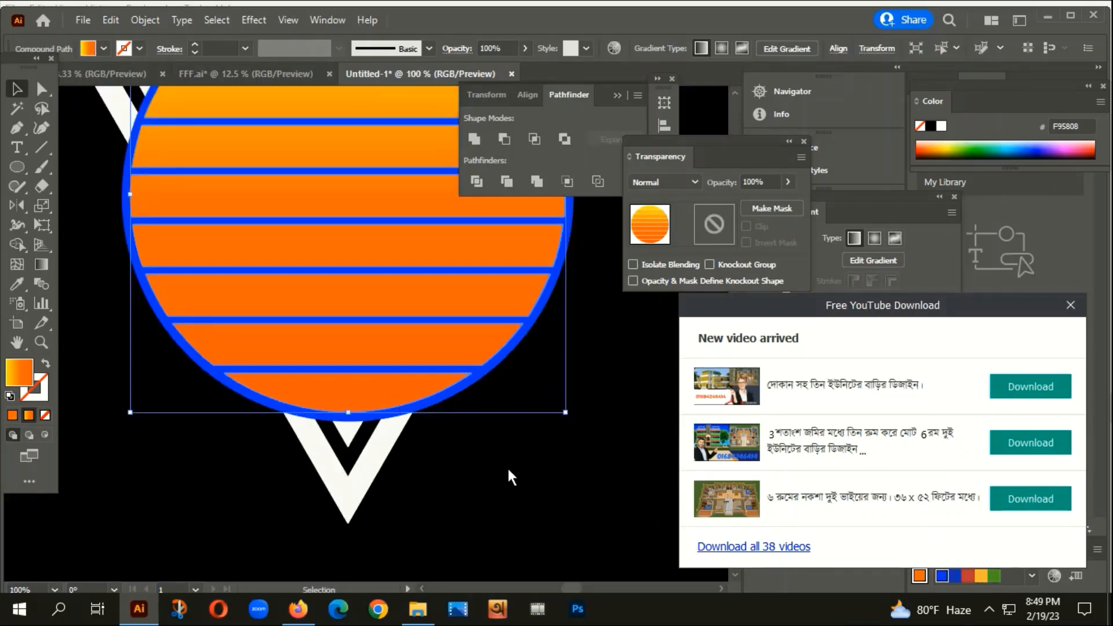
left_click(508, 471)
scroll(210, 355, "up", 1)
left_click(208, 375)
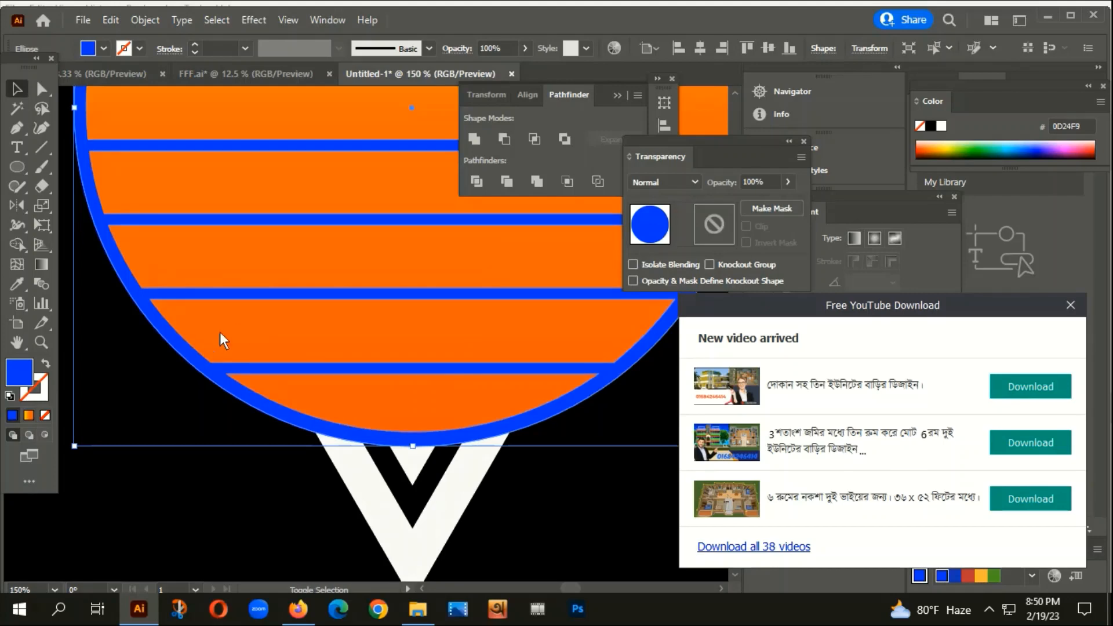
left_click(243, 328, "shift")
scroll(248, 348, "down", 1)
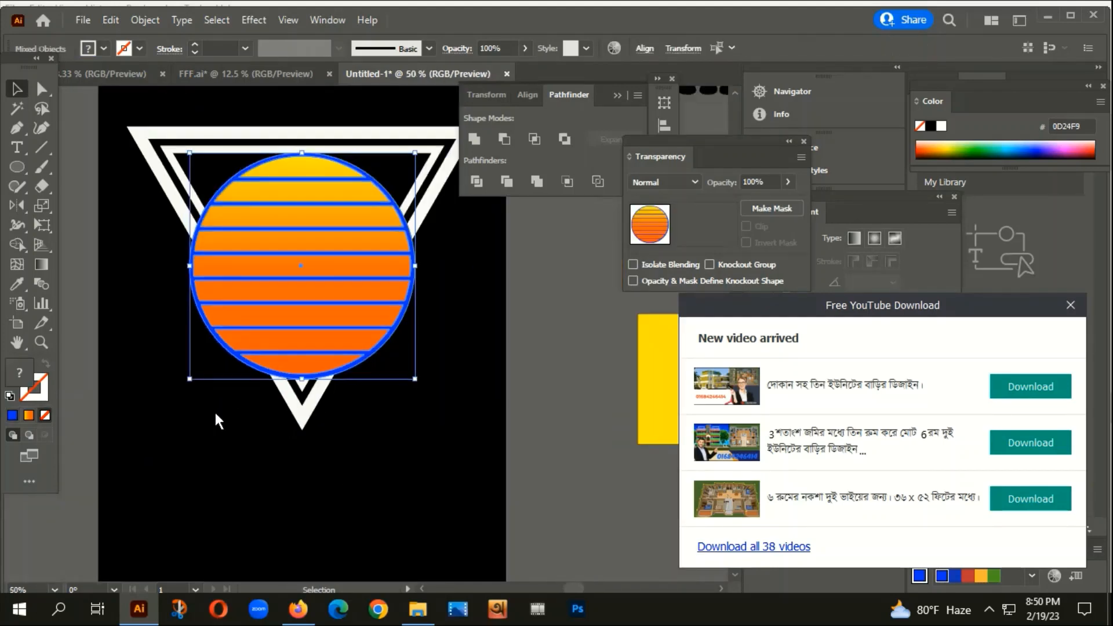
left_click(256, 363)
scroll(212, 374, "up", 1)
left_click(238, 329)
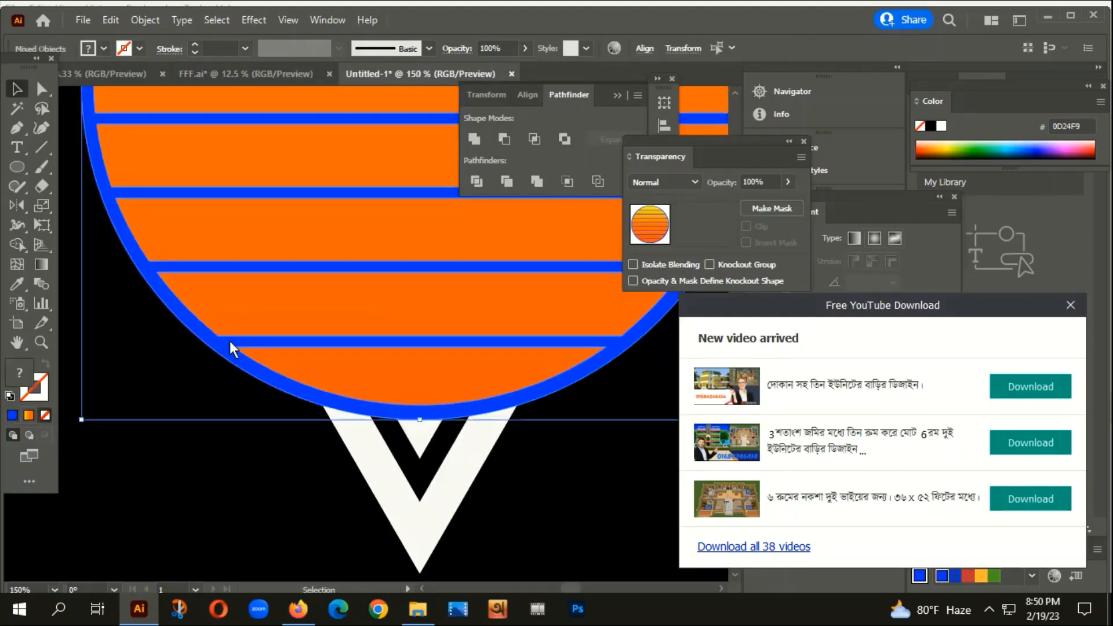
scroll(208, 397, "down", 2)
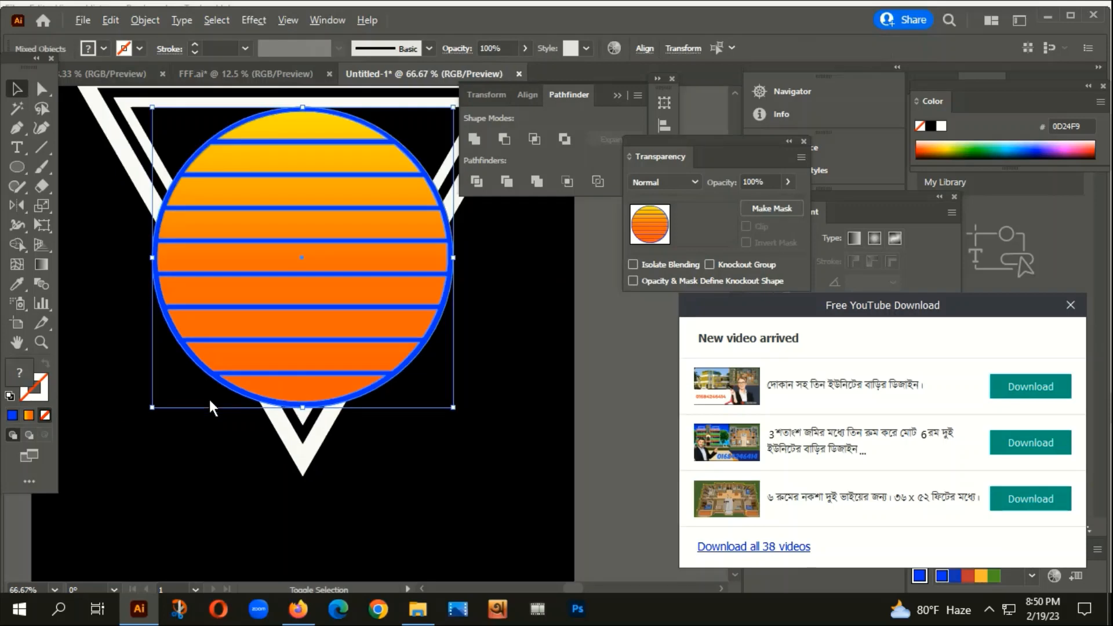
left_click(40, 185)
scroll(249, 363, "up", 2)
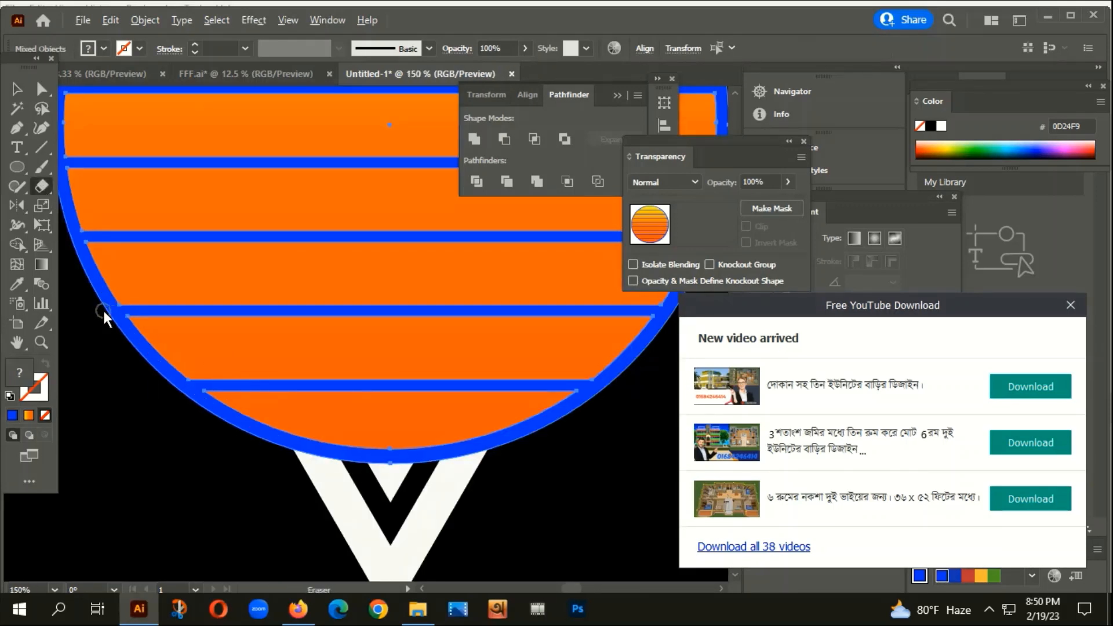
Erase the lower part of the striped sun to give it a flat bottom.
left_click_drag(110, 315, 695, 484)
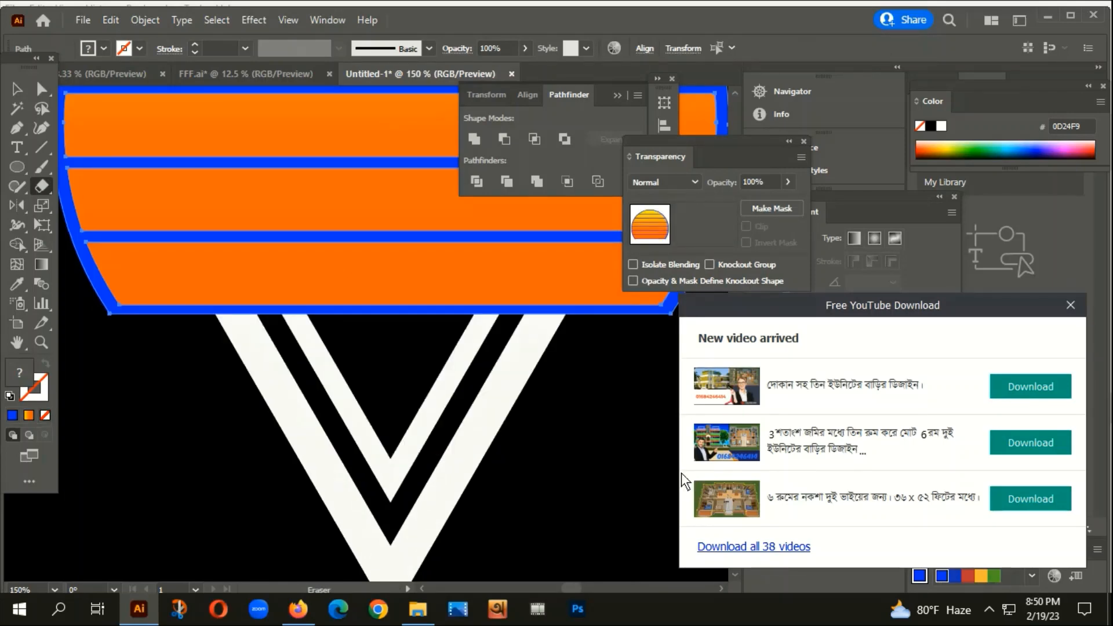
left_click(17, 88)
left_click(168, 394)
scroll(169, 396, "down", 2)
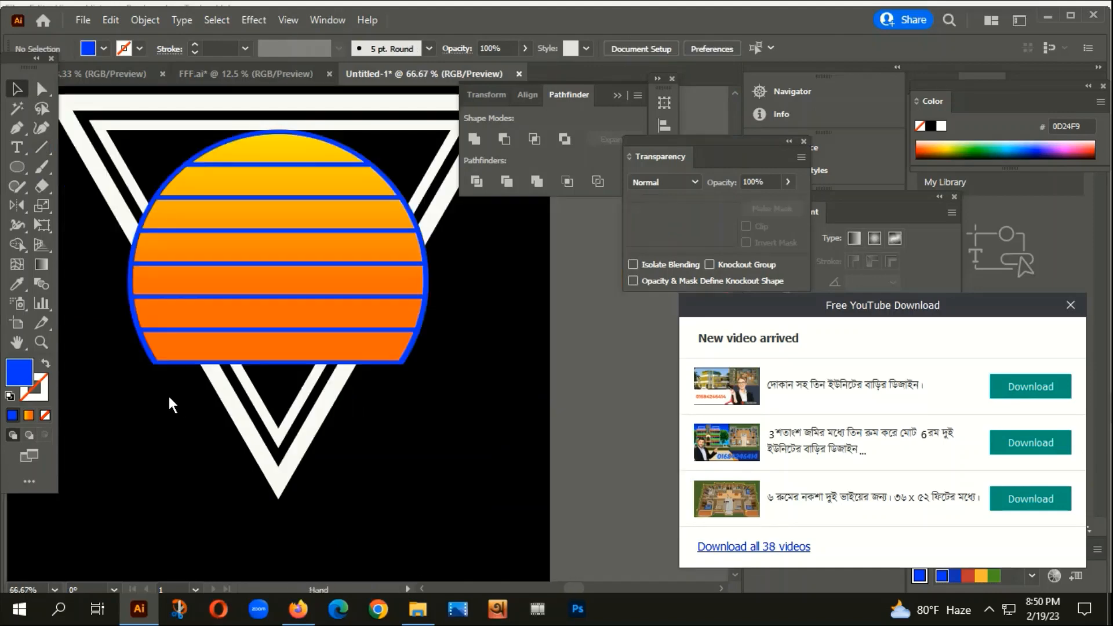
left_click_drag(169, 396, 188, 431)
scroll(132, 363, "up", 2)
Recolour the blue backing shape black with the Eyedropper, then delete it.
left_click(182, 341)
scroll(153, 410, "down", 2)
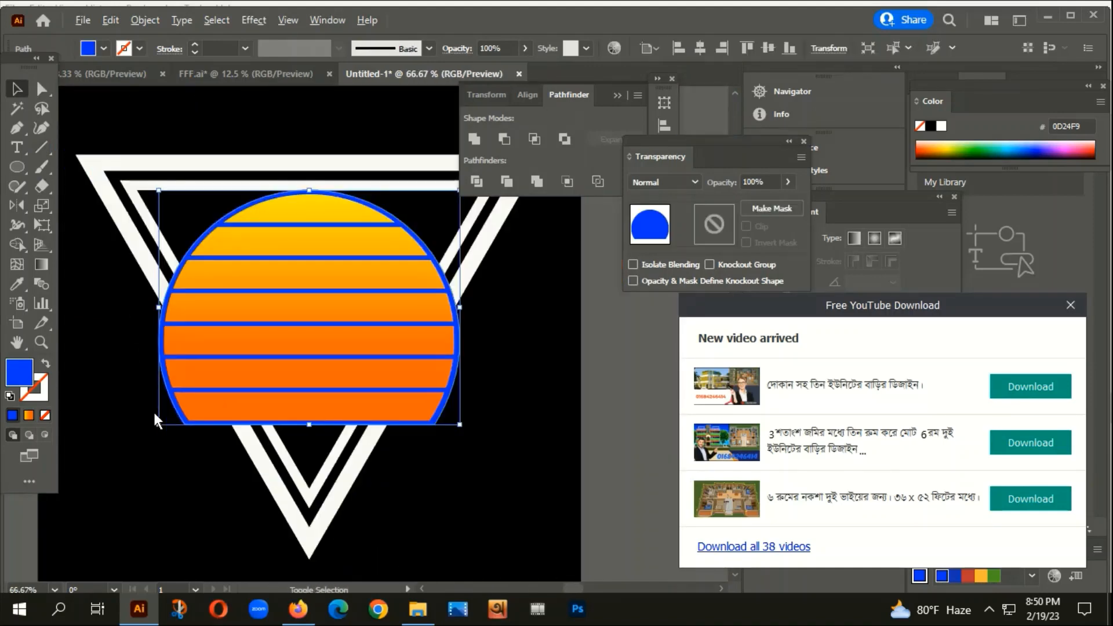
key("i")
left_click(458, 441)
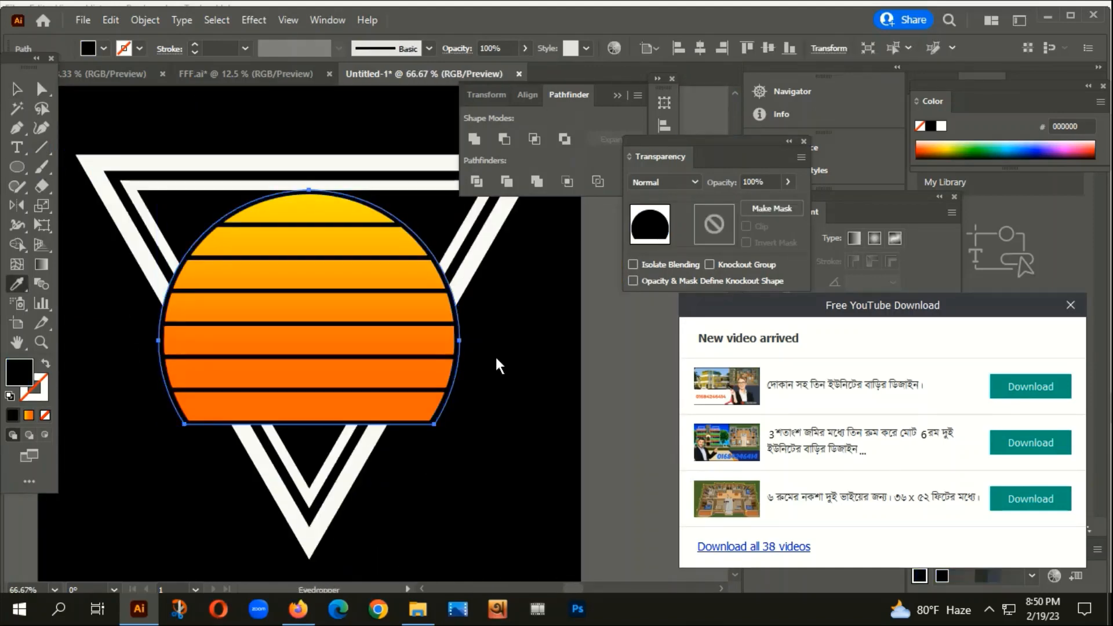
left_click(16, 89)
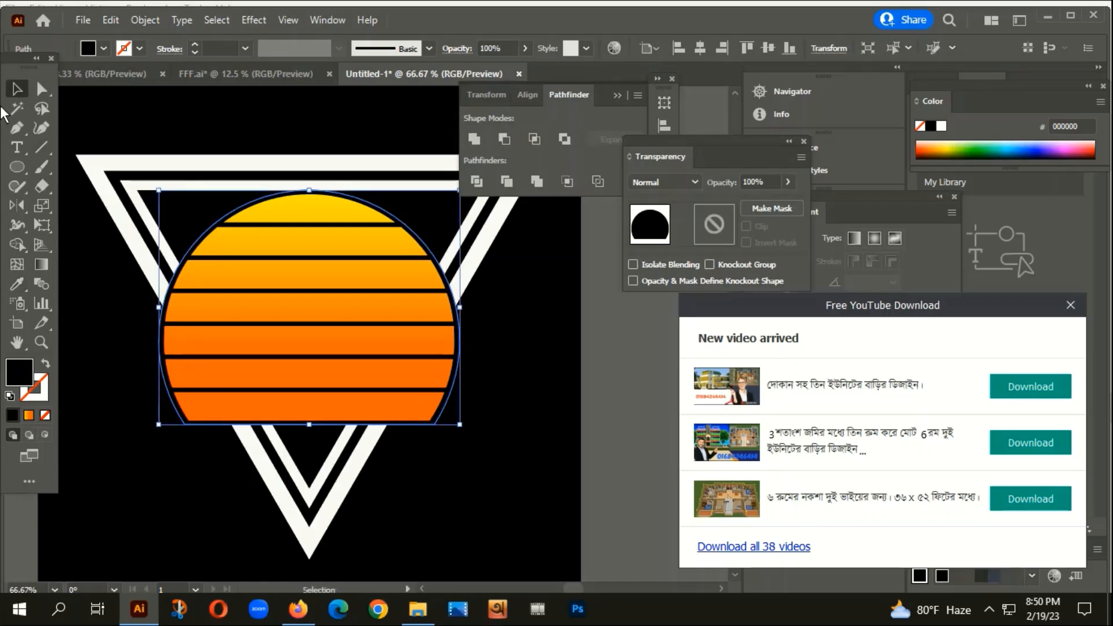
key("Delete")
Lock the black background rectangle so it can't be selected.
scroll(324, 345, "down", 2)
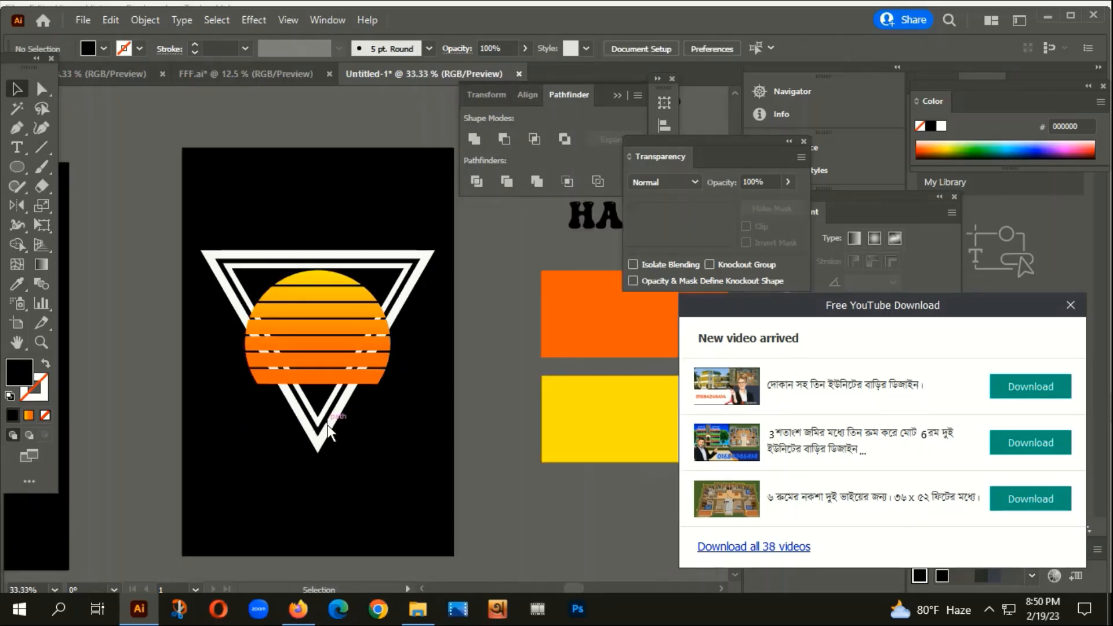
scroll(321, 432, "up", 2)
scroll(322, 435, "down", 1)
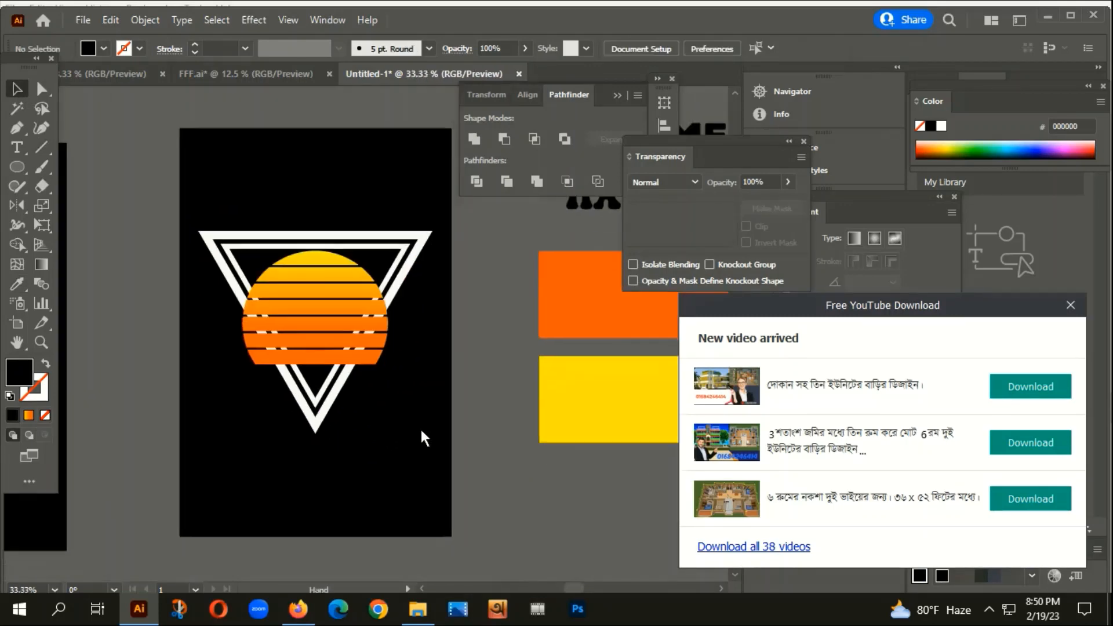
scroll(336, 398, "up", 1)
scroll(341, 366, "down", 2)
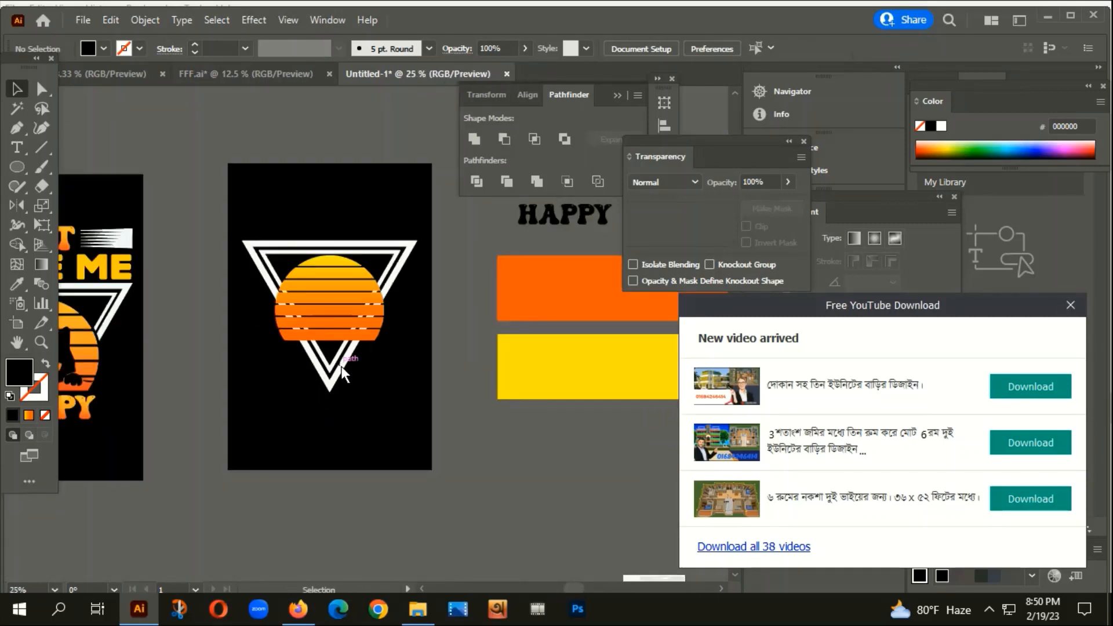
left_click(341, 367)
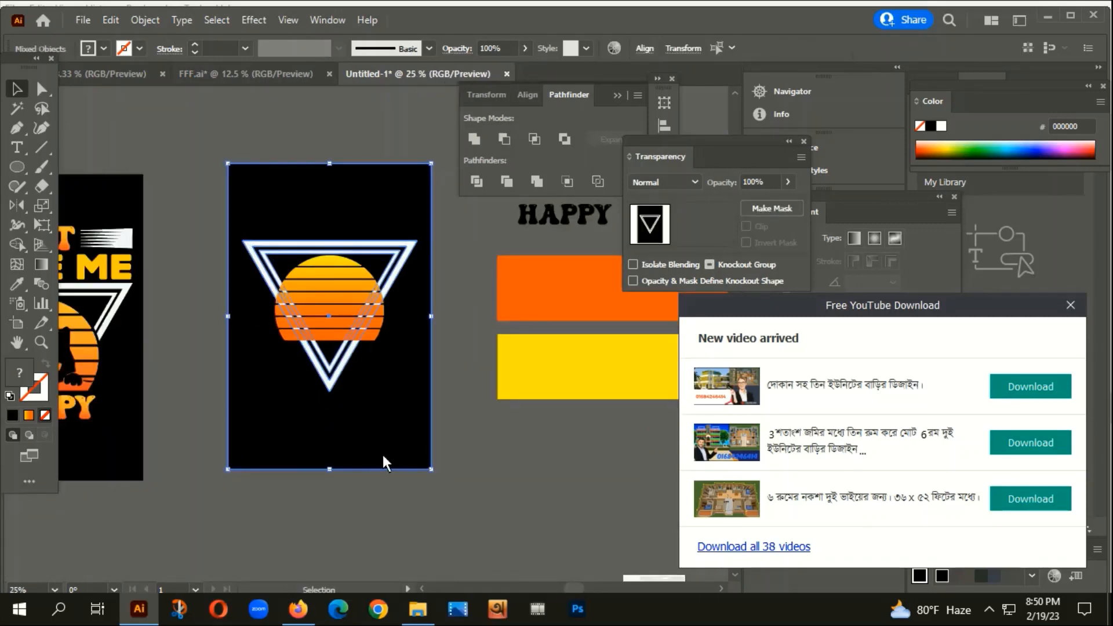
left_click(468, 495)
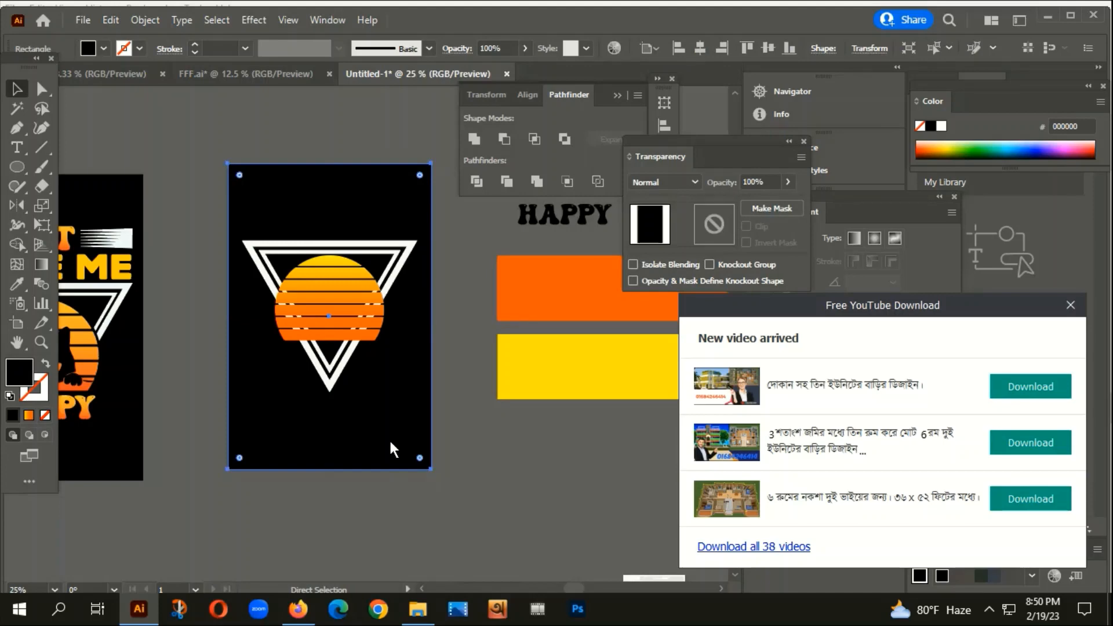
key("ctrl+2")
scroll(350, 430, "up", 2)
Mask the white triangle lines with a pasted sun circle so they vanish over the sun.
left_click(298, 330)
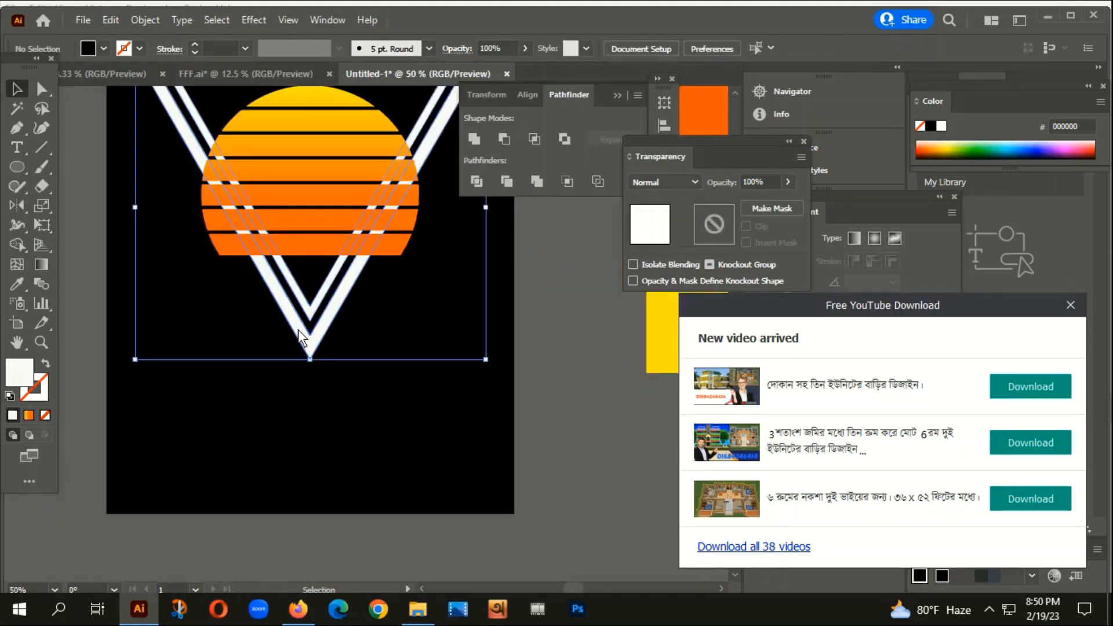
left_click(329, 23)
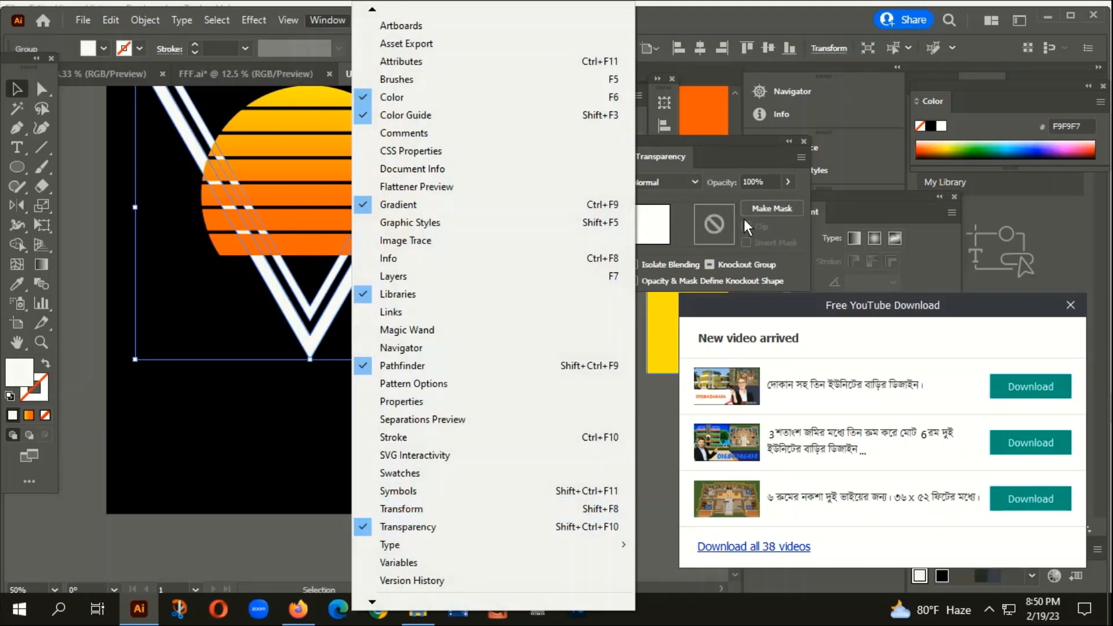
left_click(774, 210)
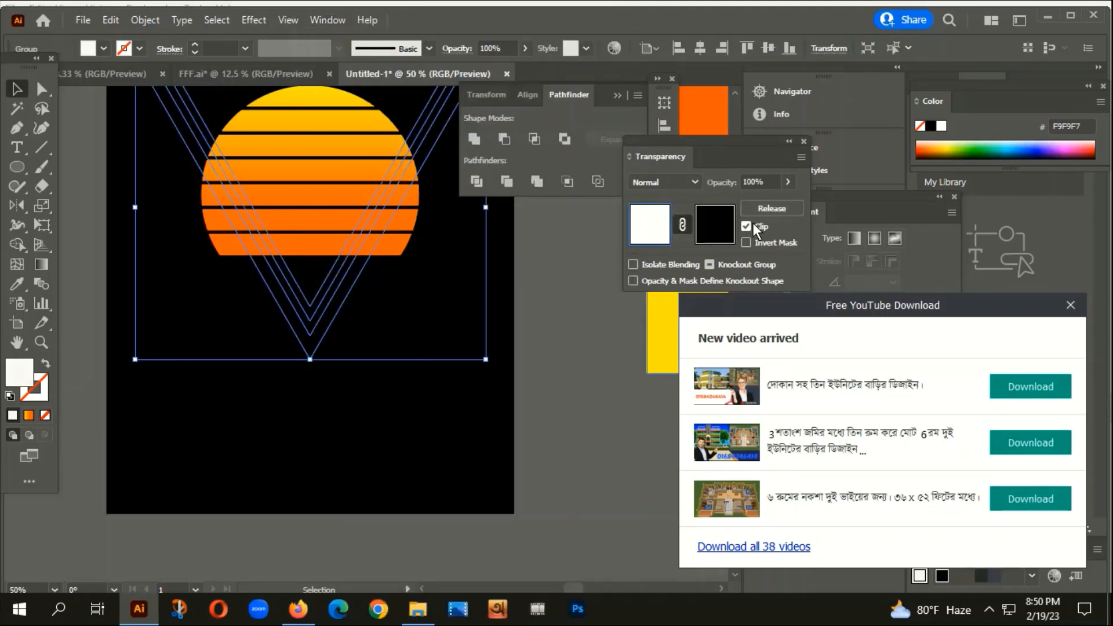
left_click(724, 231)
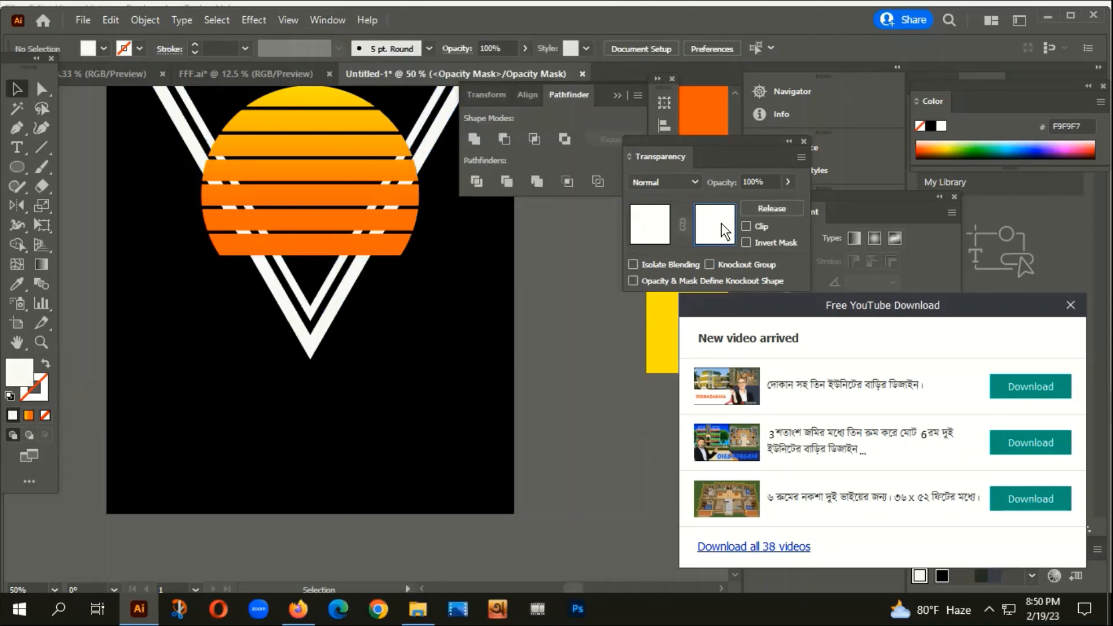
key("ctrl+f")
left_click(649, 232)
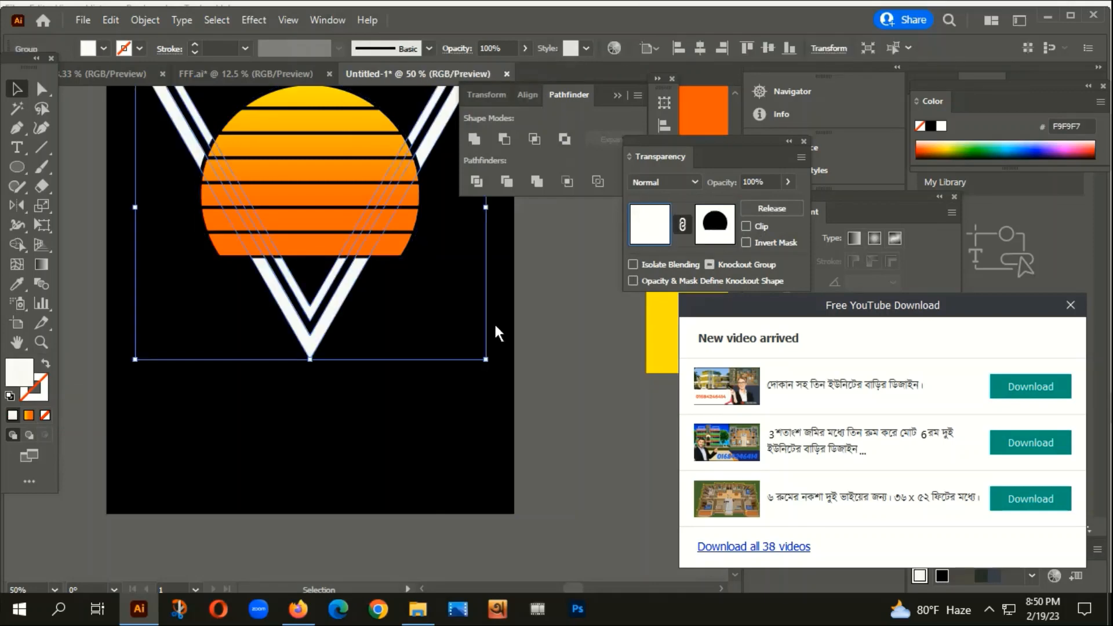
left_click(495, 327)
scroll(495, 342, "down", 2)
left_click_drag(494, 342, 530, 301)
scroll(479, 429, "down", 1)
left_click_drag(479, 430, 406, 375)
scroll(380, 415, "down", 2)
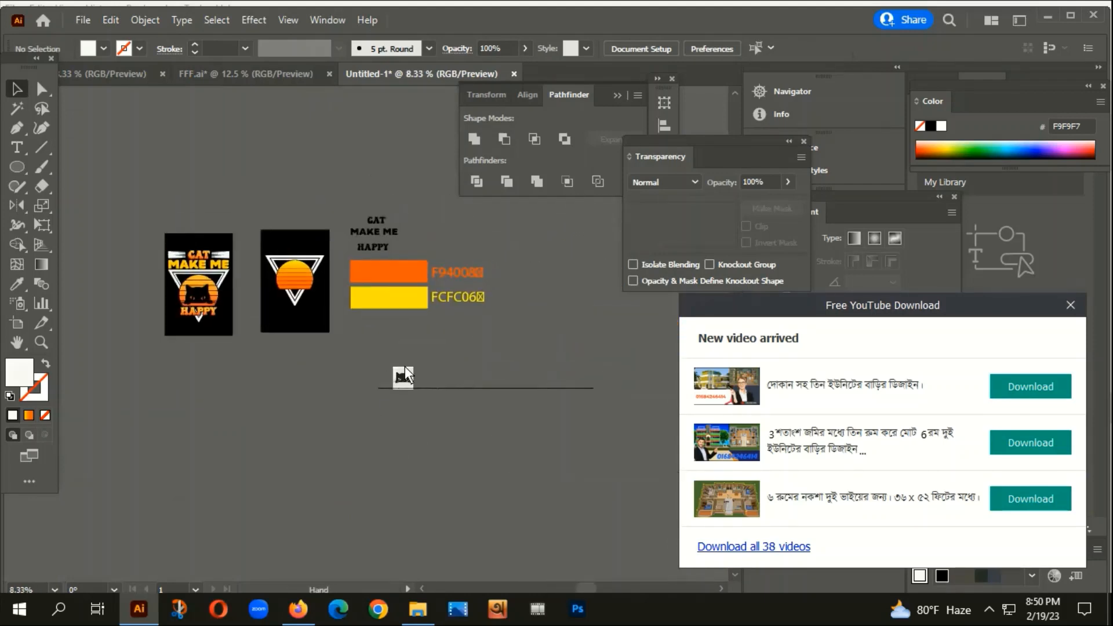
scroll(417, 386, "up", 4)
Copy the peeking black cat image from the Firefox preview.
left_click(417, 403)
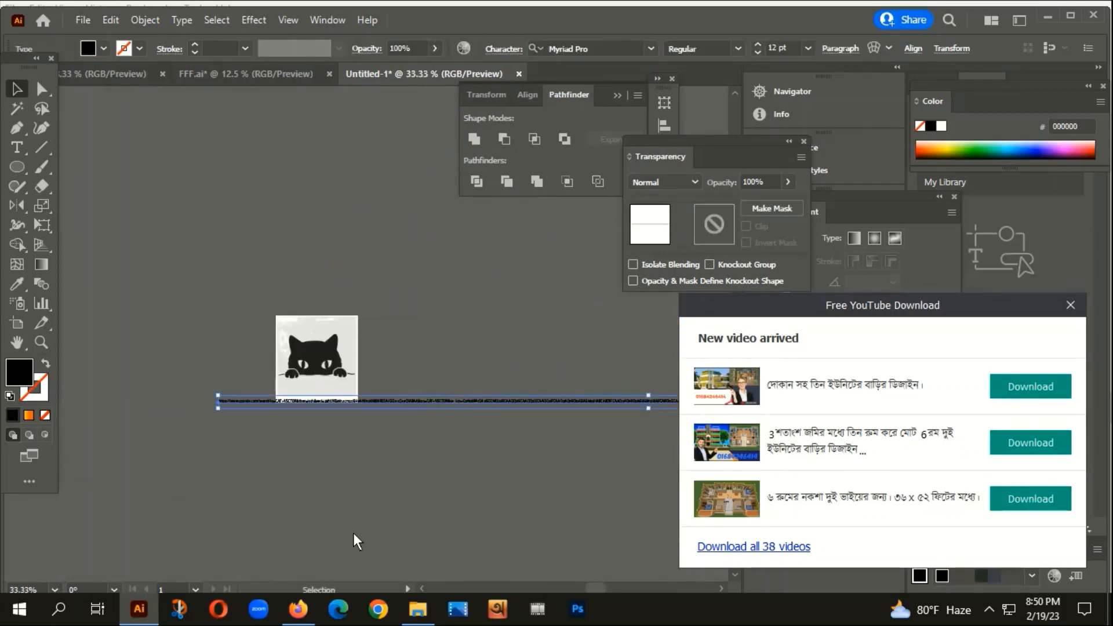
left_click(299, 616)
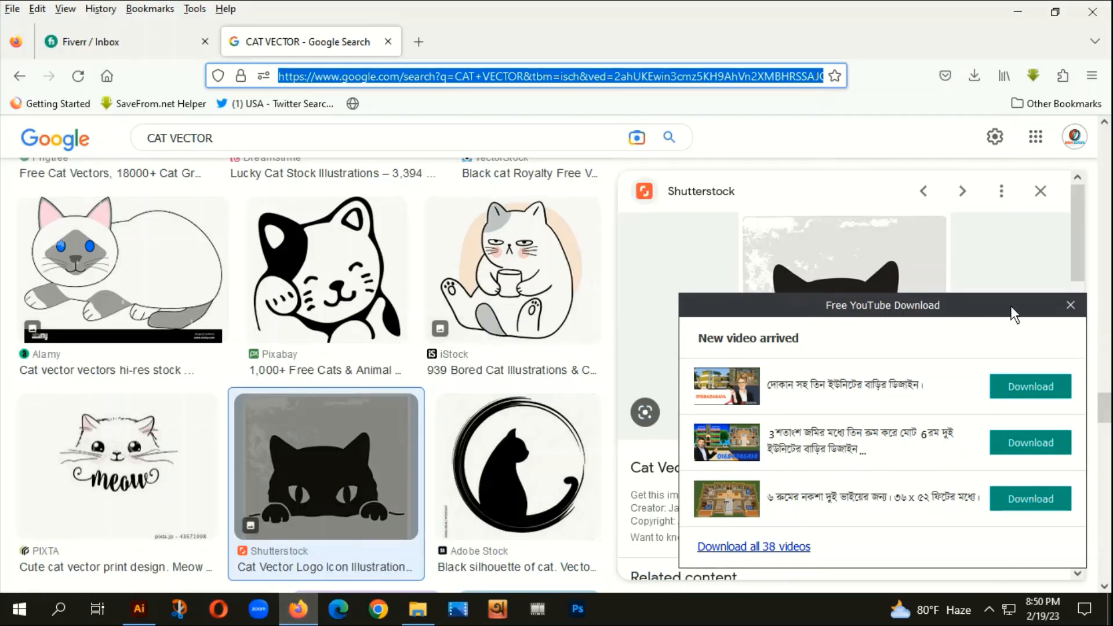
left_click(1070, 305)
right_click(793, 287)
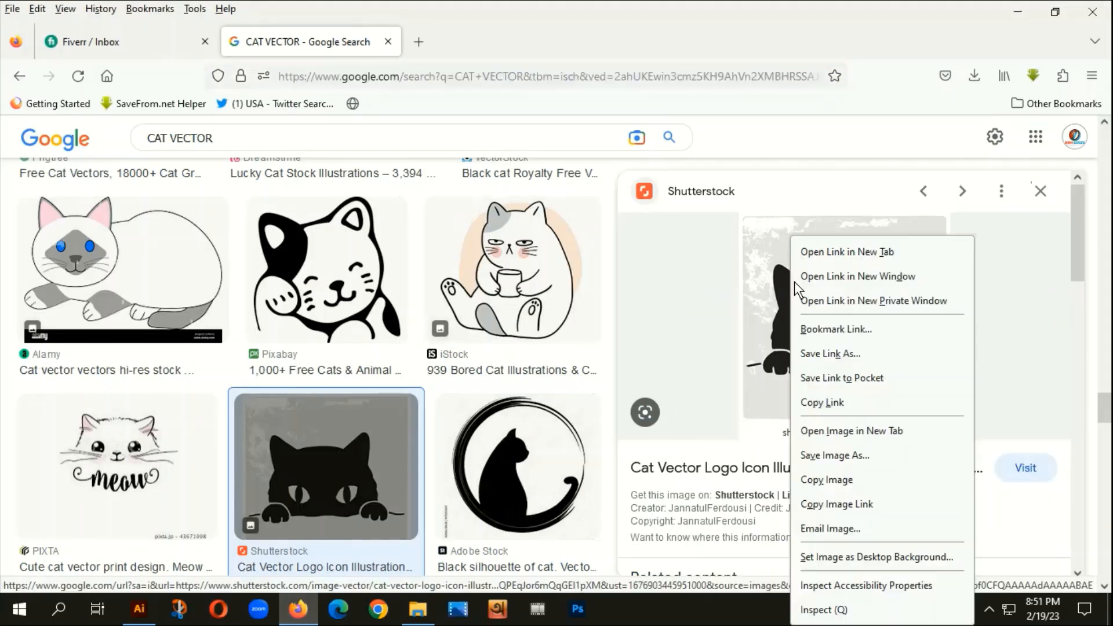
left_click(815, 480)
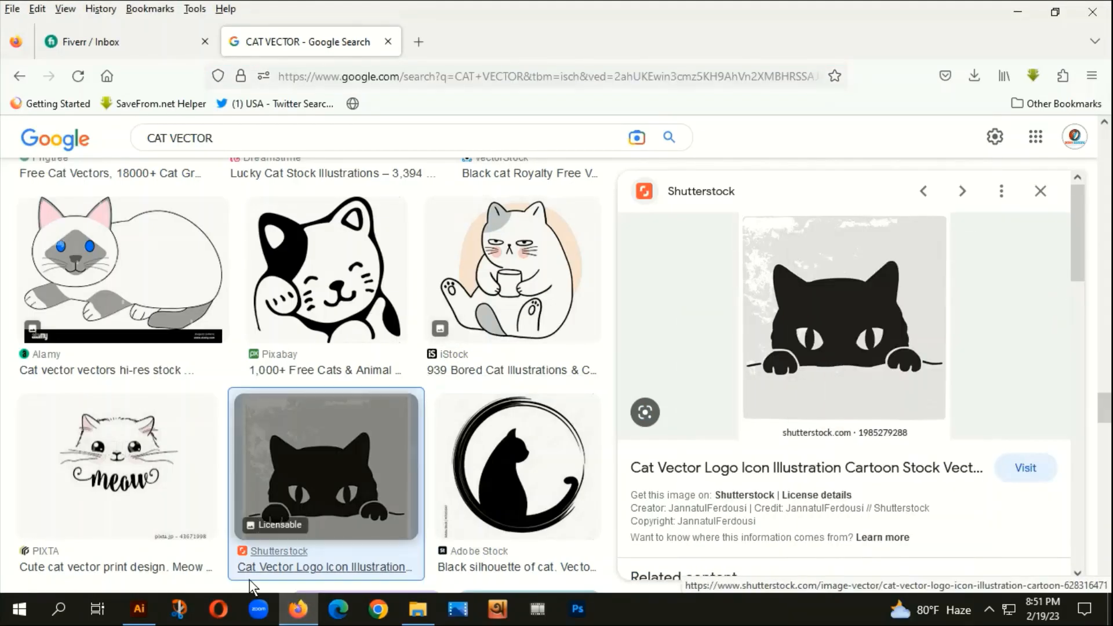
left_click(139, 609)
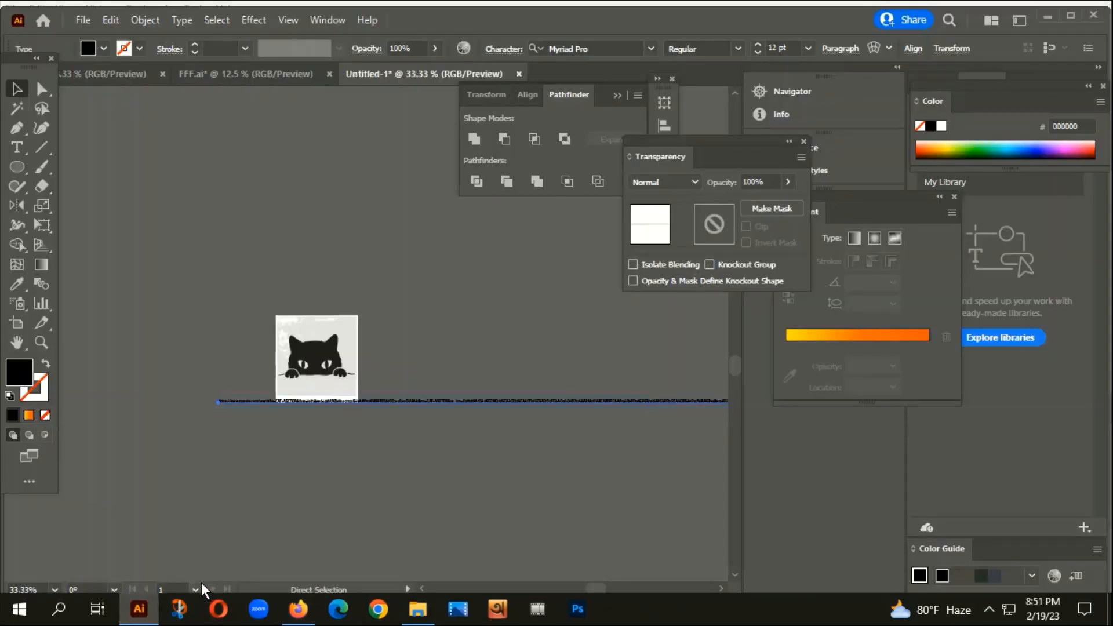
Paste the copied cat picture and place it just above the original cat image.
key("ctrl+v")
left_click_drag(373, 354, 345, 284)
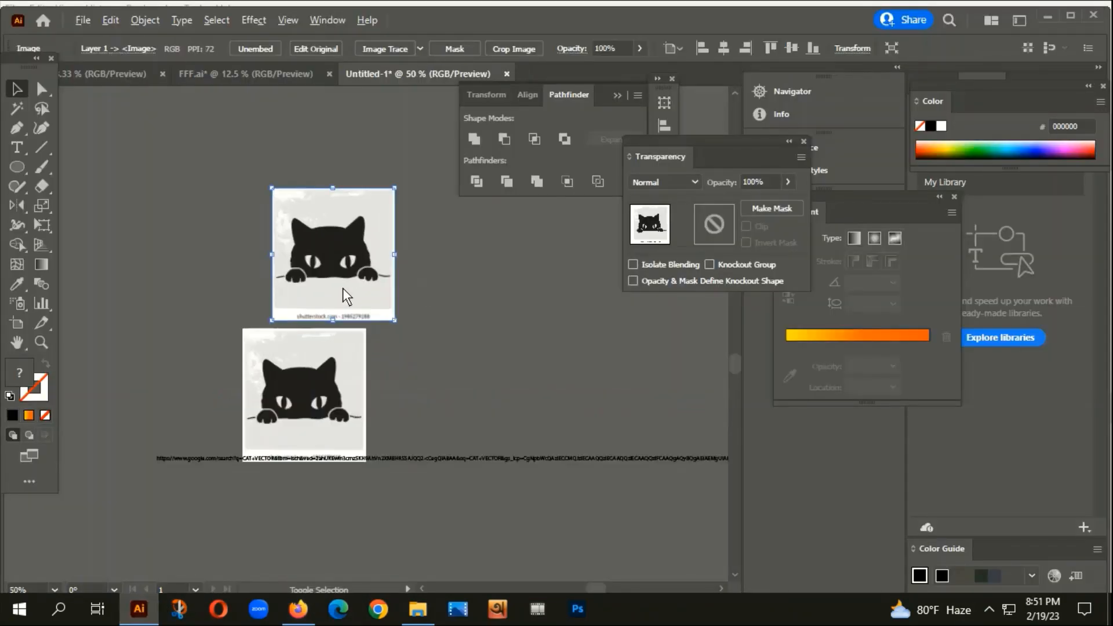
scroll(342, 288, "down", 1, "alt")
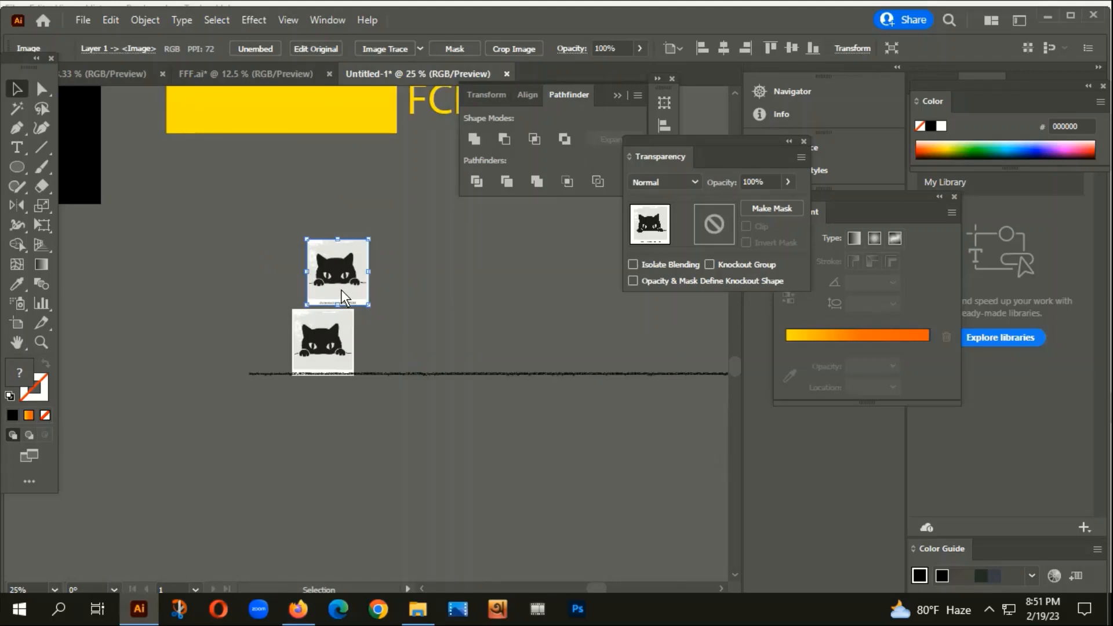
scroll(395, 456, "up", 5)
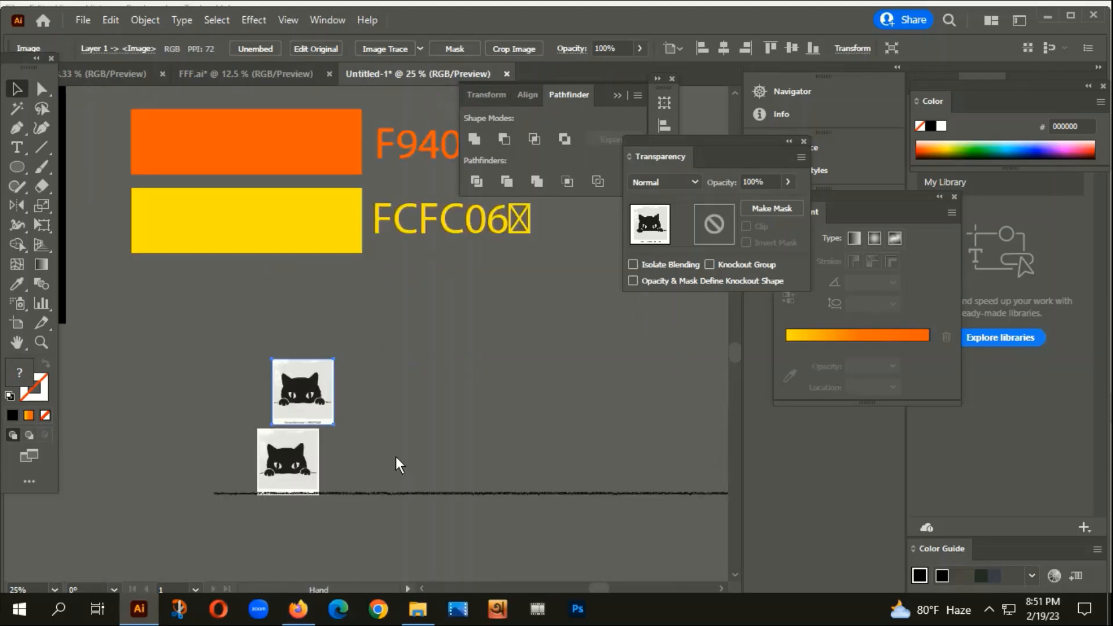
scroll(437, 225, "up", 1, "alt")
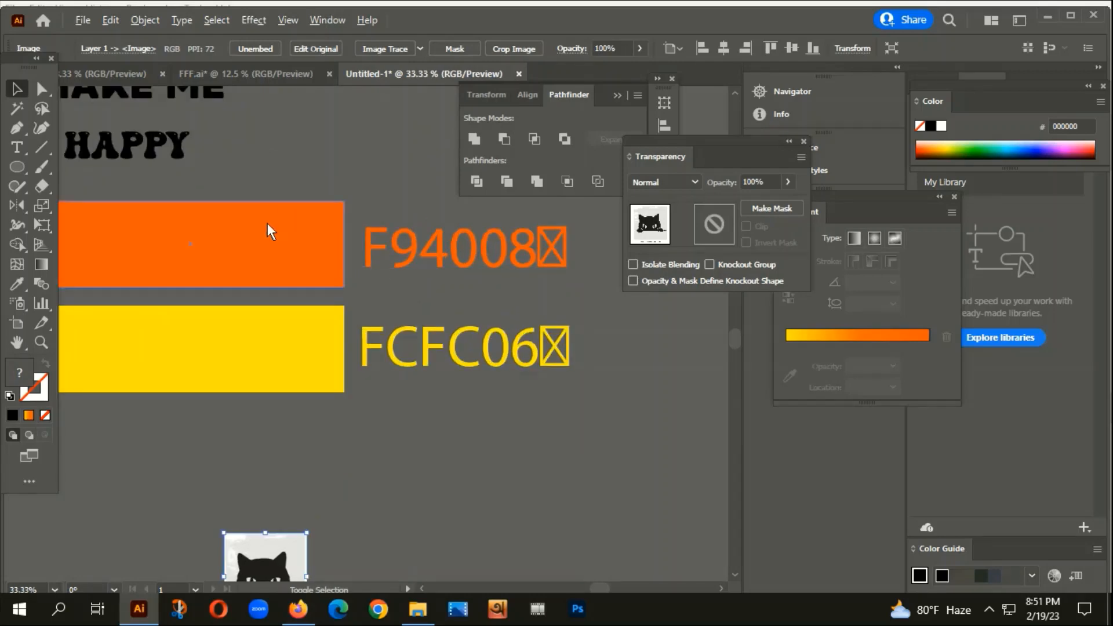
scroll(405, 267, "down", 2, "alt")
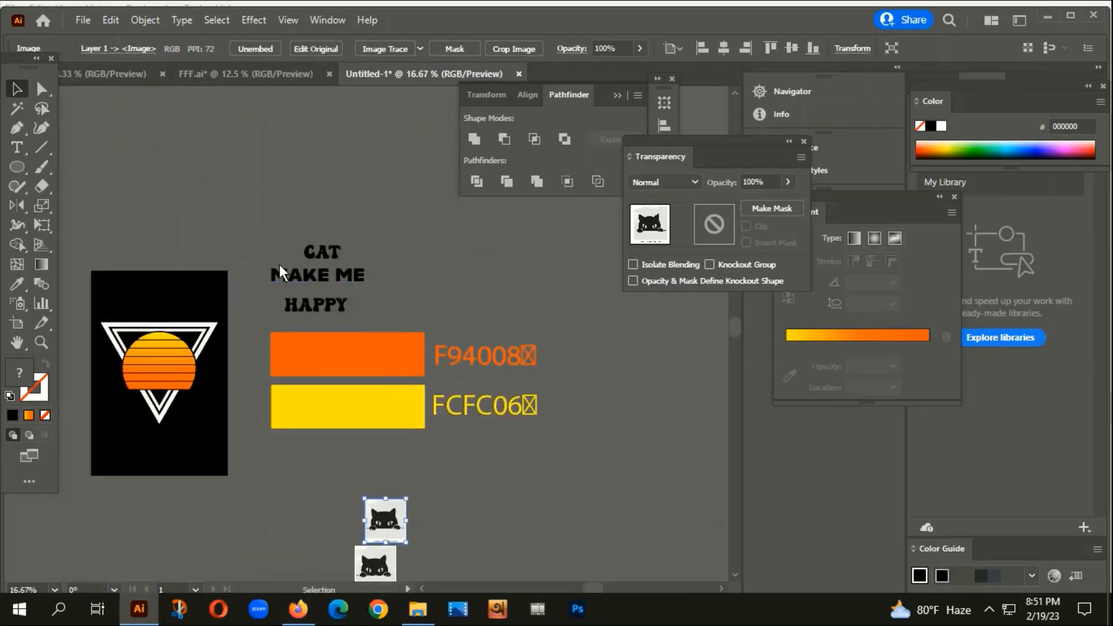
scroll(280, 272, "up", 2, "alt")
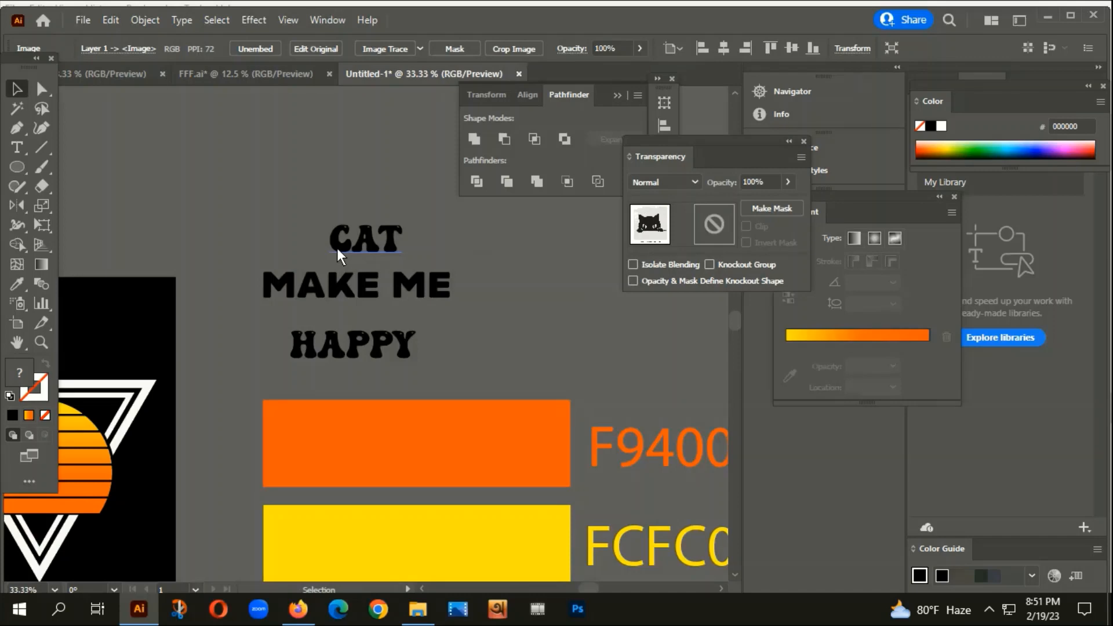
left_click(363, 245)
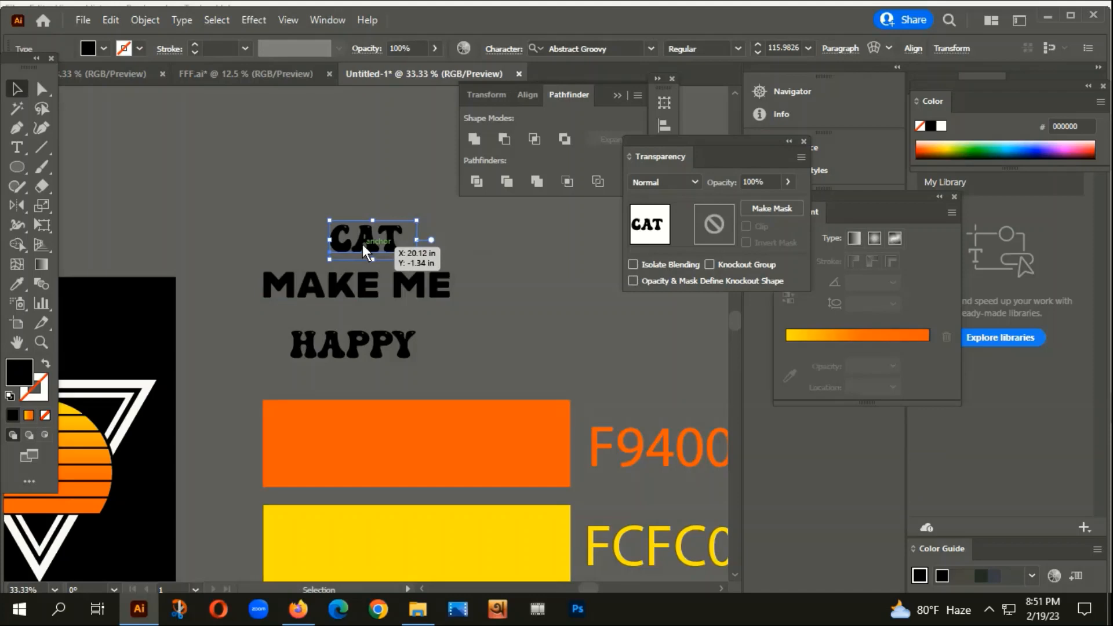
left_click(380, 288)
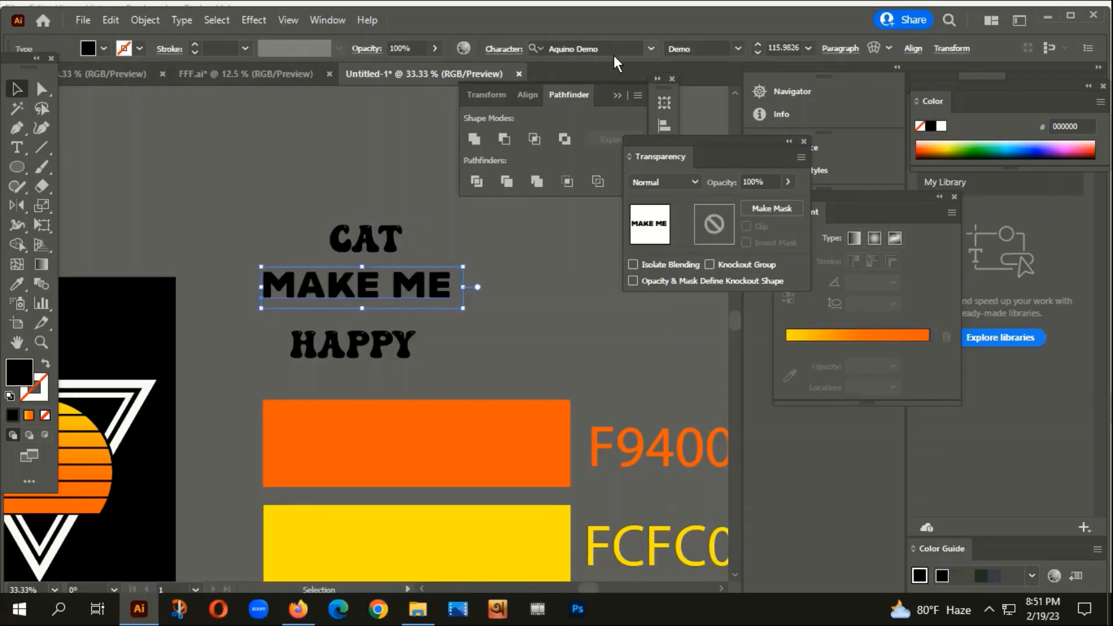
left_click(603, 51)
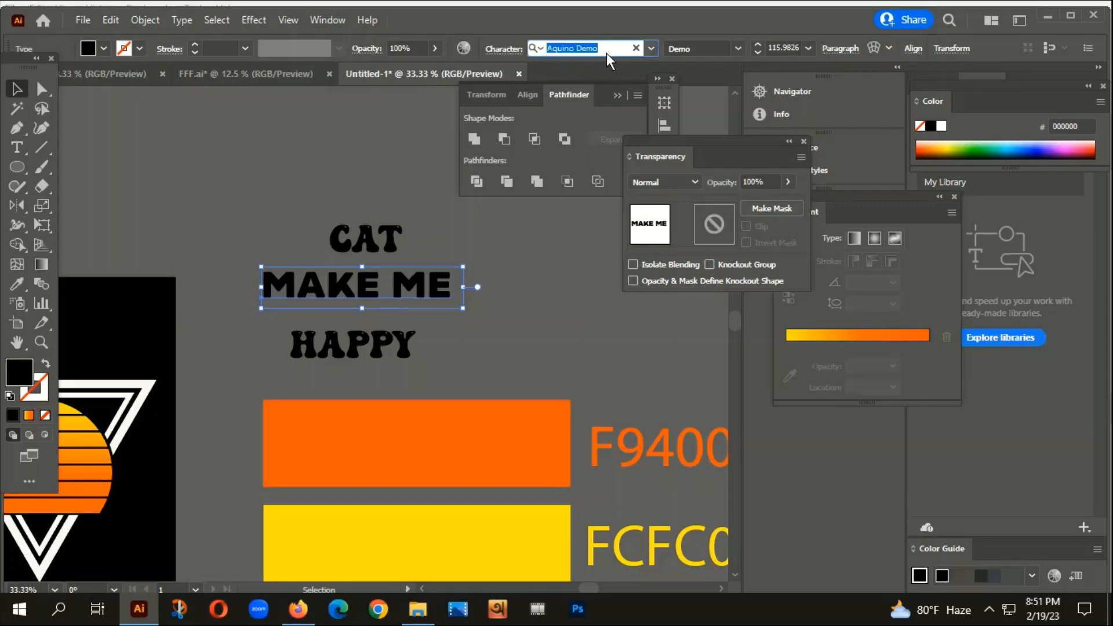
left_click(400, 232)
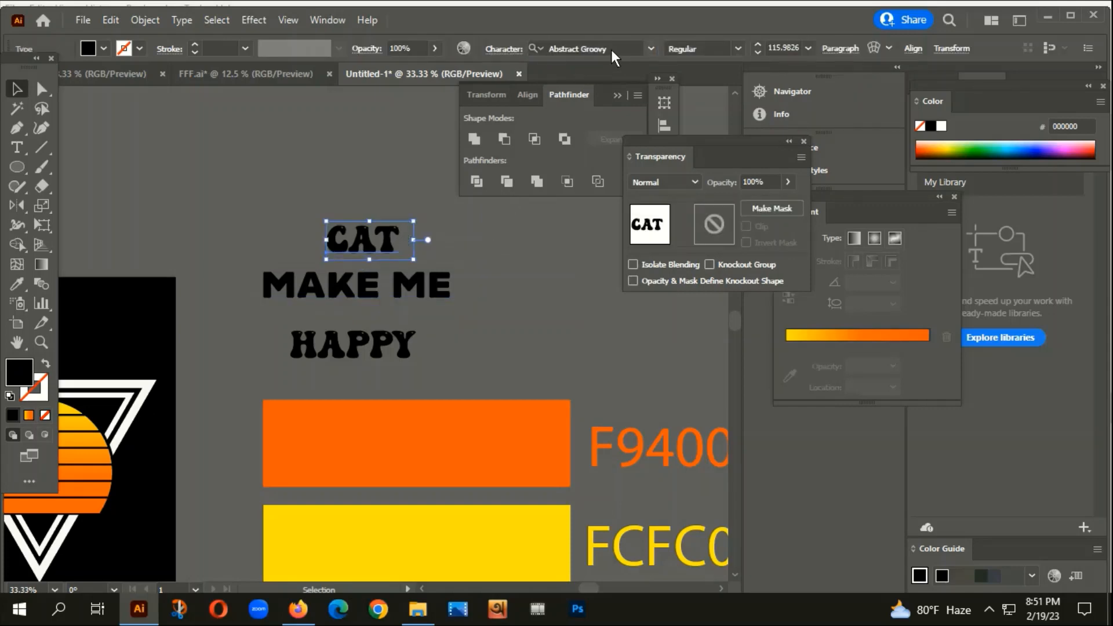
left_click(611, 50)
left_click(545, 233)
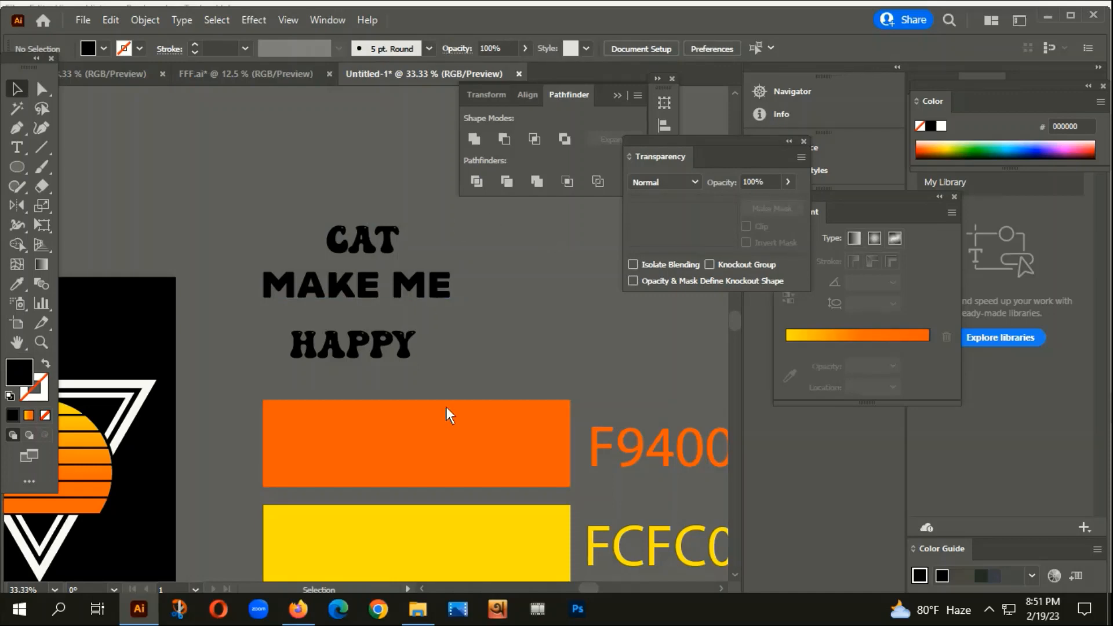
Duplicate the top cat image, then Image Trace and expand the copy into vector paths.
scroll(548, 436, "down", 3)
scroll(493, 308, "down", 3)
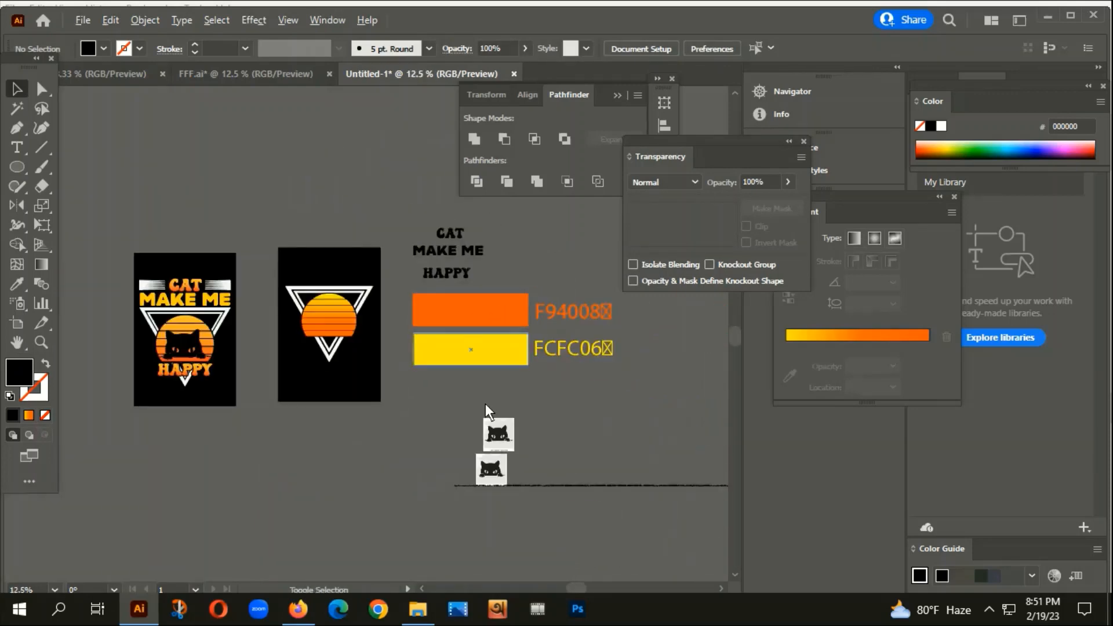
scroll(518, 398, "down", 2)
scroll(614, 371, "down", 3)
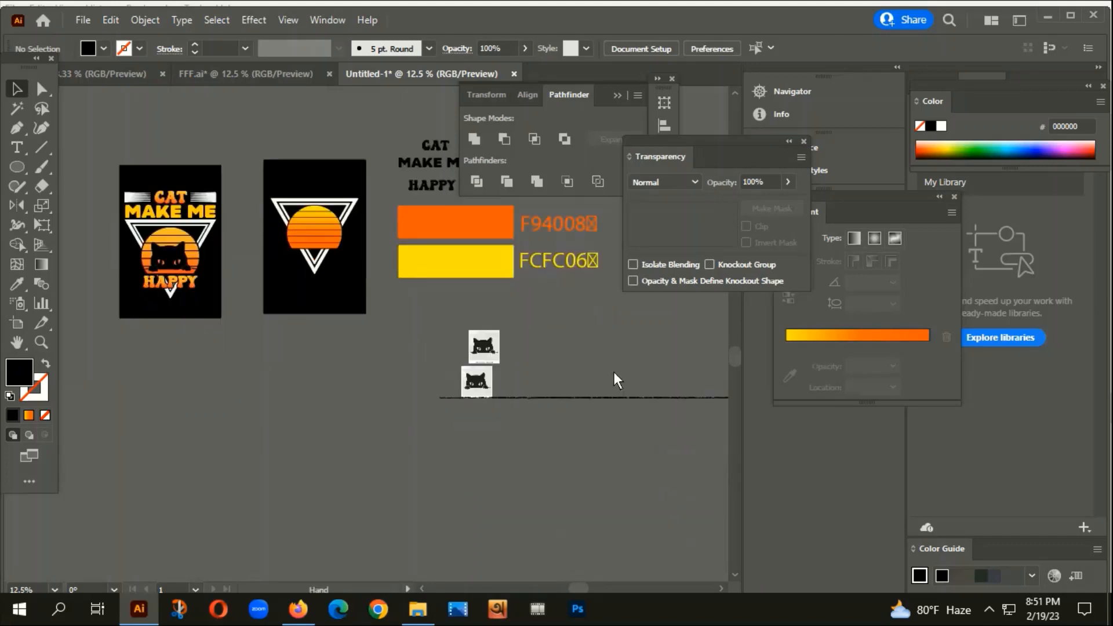
left_click(500, 314)
left_click_drag(500, 313, 280, 356)
scroll(273, 347, "up", 4)
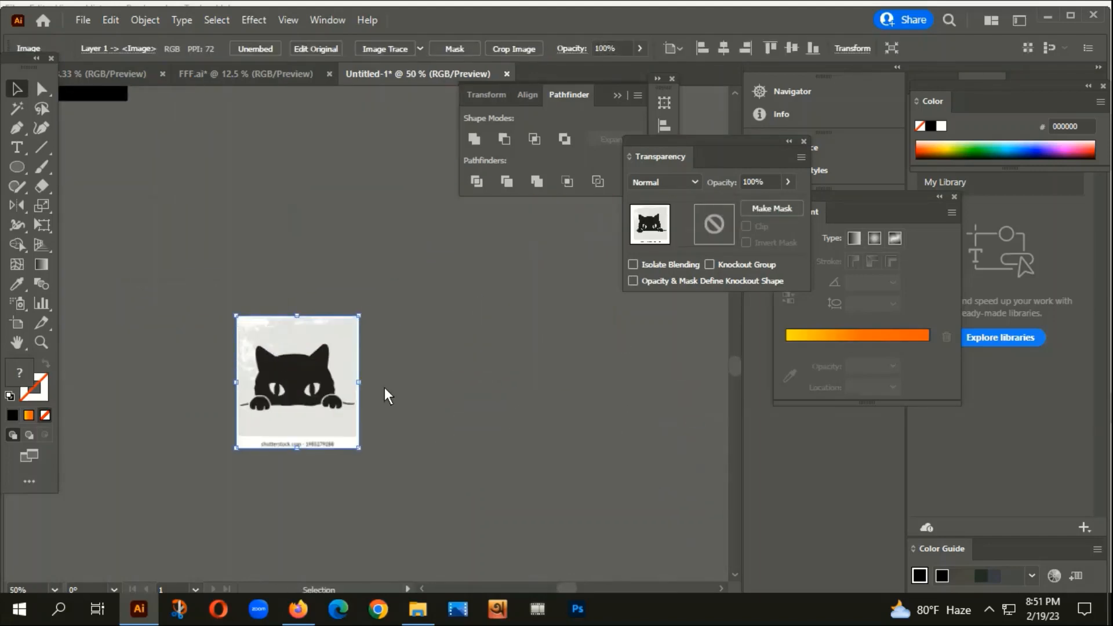
left_click(377, 51)
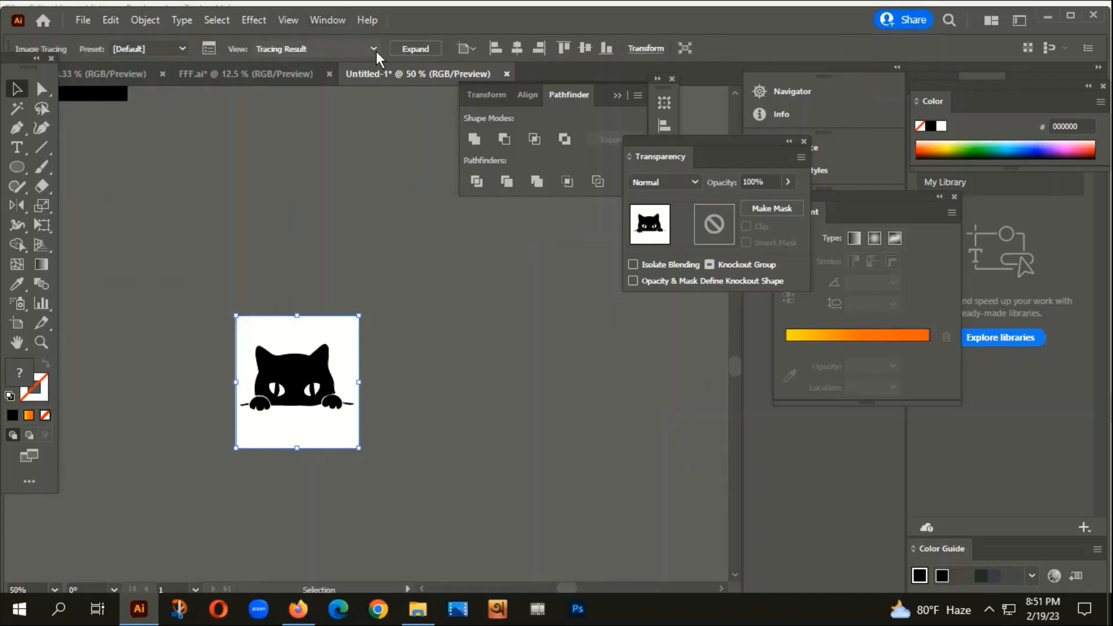
left_click(412, 46)
Ungroup the traced cat and delete its white background areas with the Magic Wand.
right_click(215, 383)
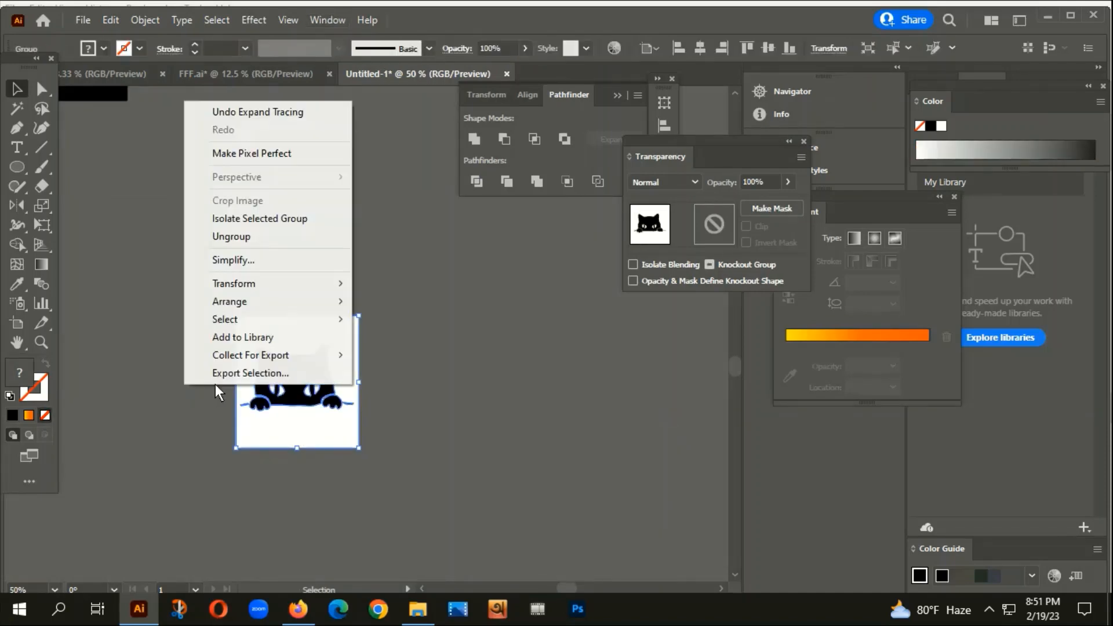
left_click(247, 239)
left_click(17, 109)
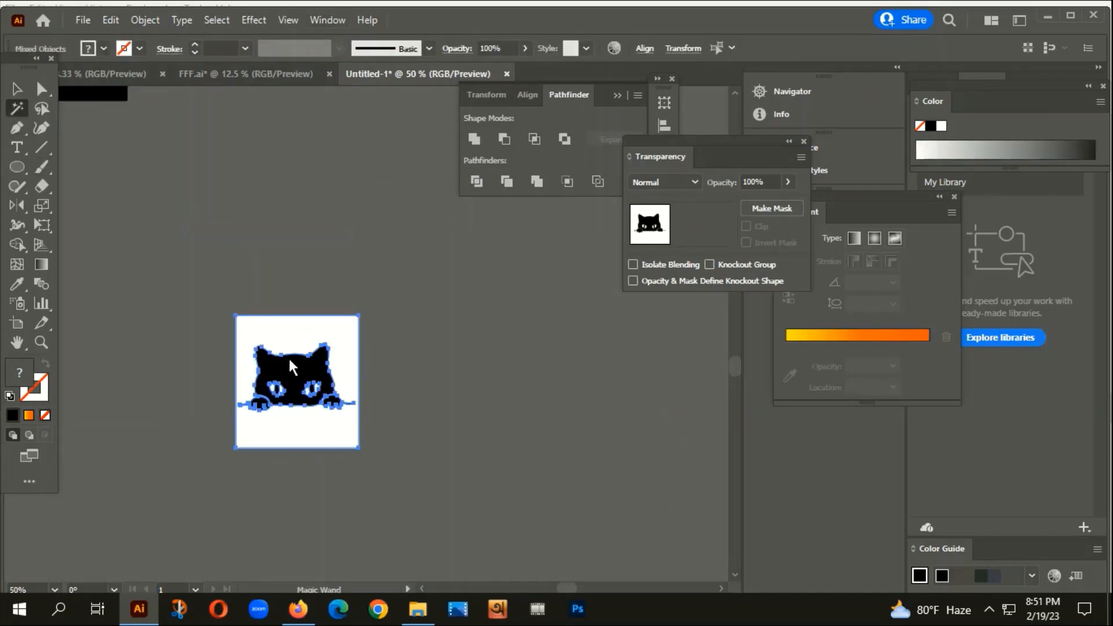
left_click(296, 333)
left_click(17, 89)
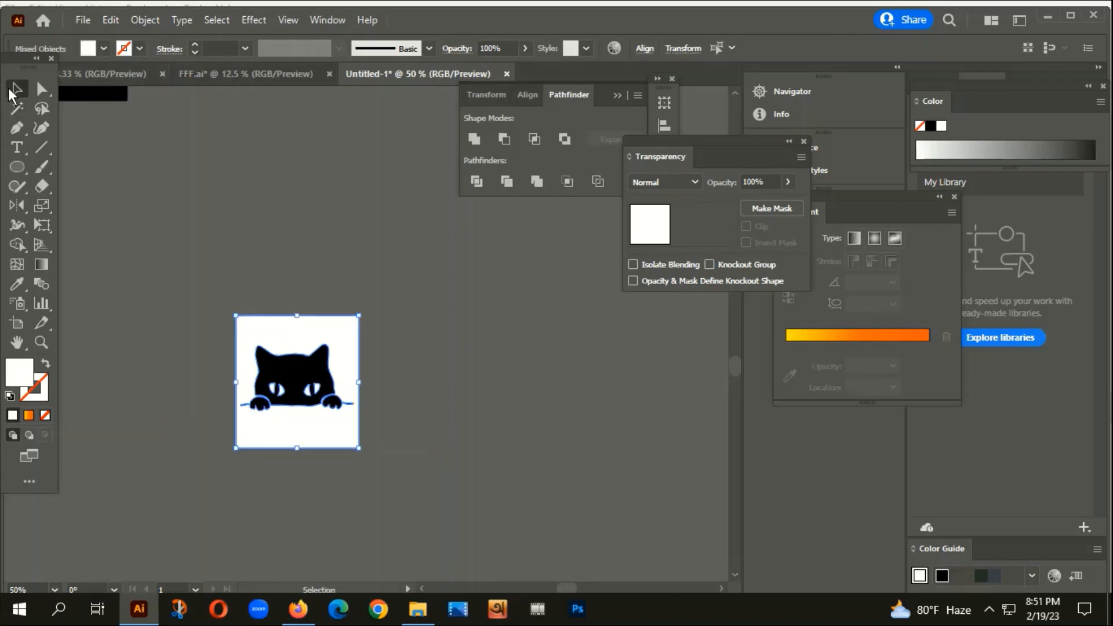
key("Delete")
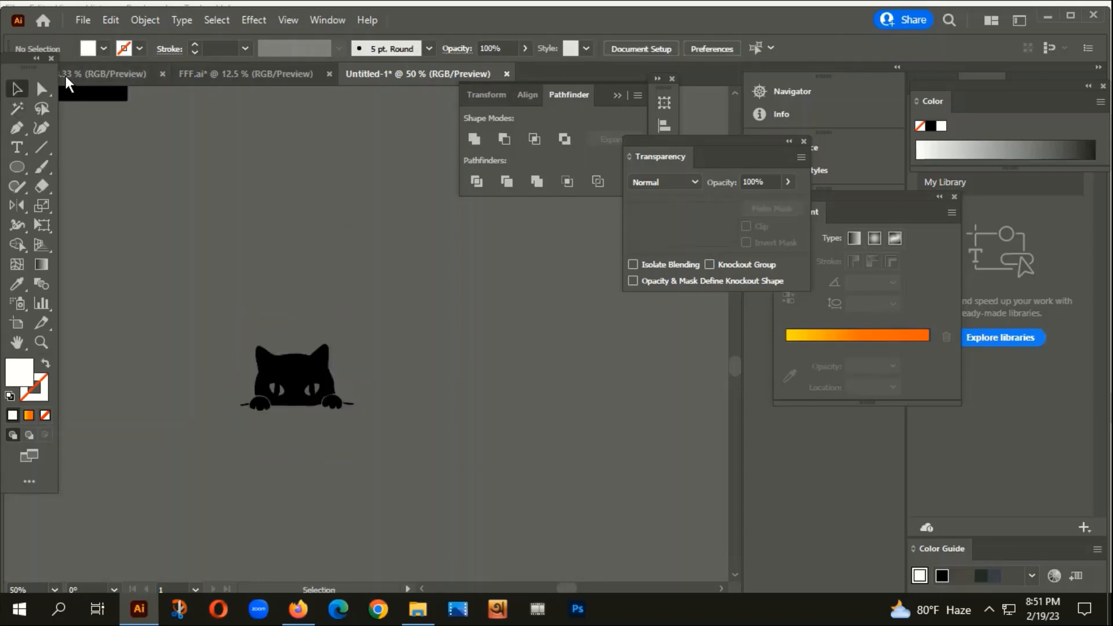
Group the traced cat pieces and move the cat onto the second poster's striped sun.
right_click(314, 377)
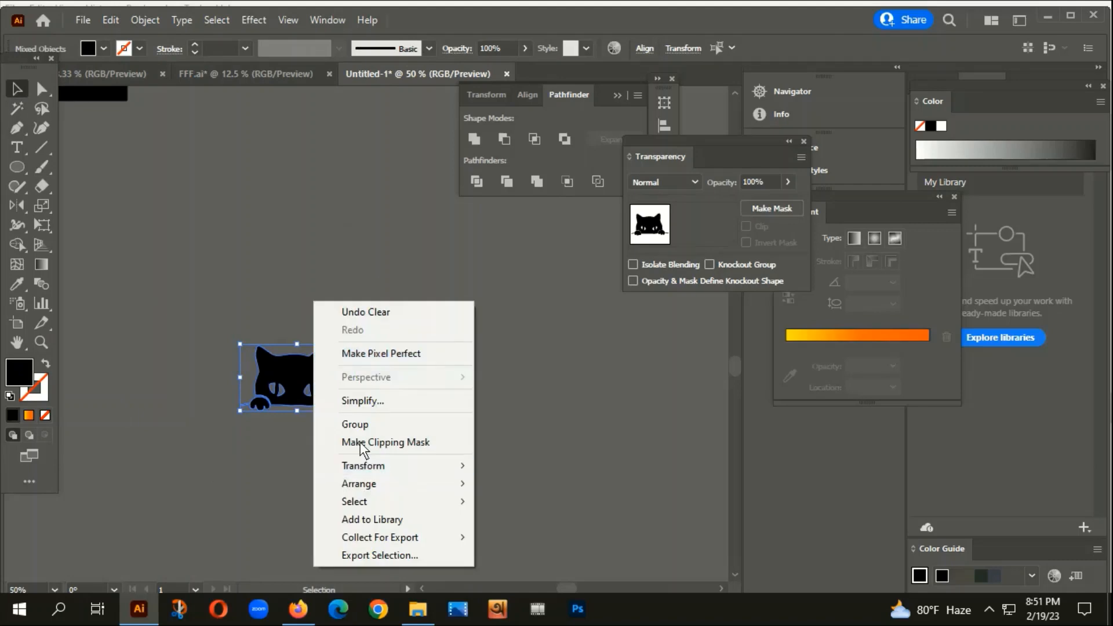
left_click(355, 424)
scroll(348, 419, "down", 3)
left_click_drag(336, 418, 407, 185)
scroll(387, 218, "up", 3)
left_click_drag(537, 364, 362, 464)
left_click_drag(262, 301, 277, 300)
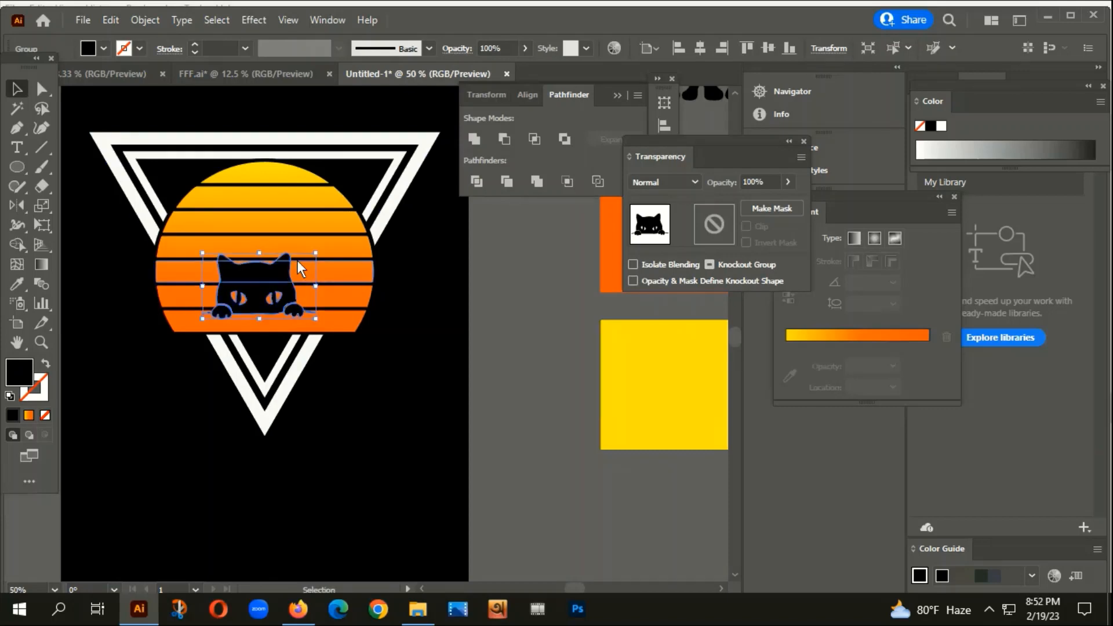
Enlarge the cat from its corner and centre it horizontally on the artboard.
left_click_drag(316, 254, 351, 230)
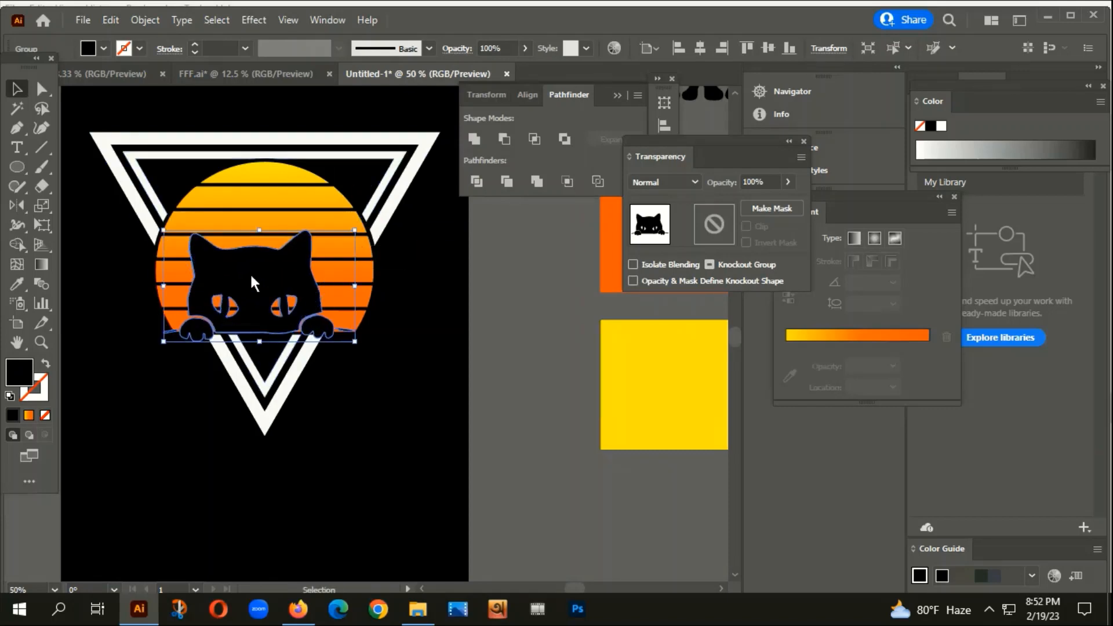
left_click_drag(250, 272, 265, 256)
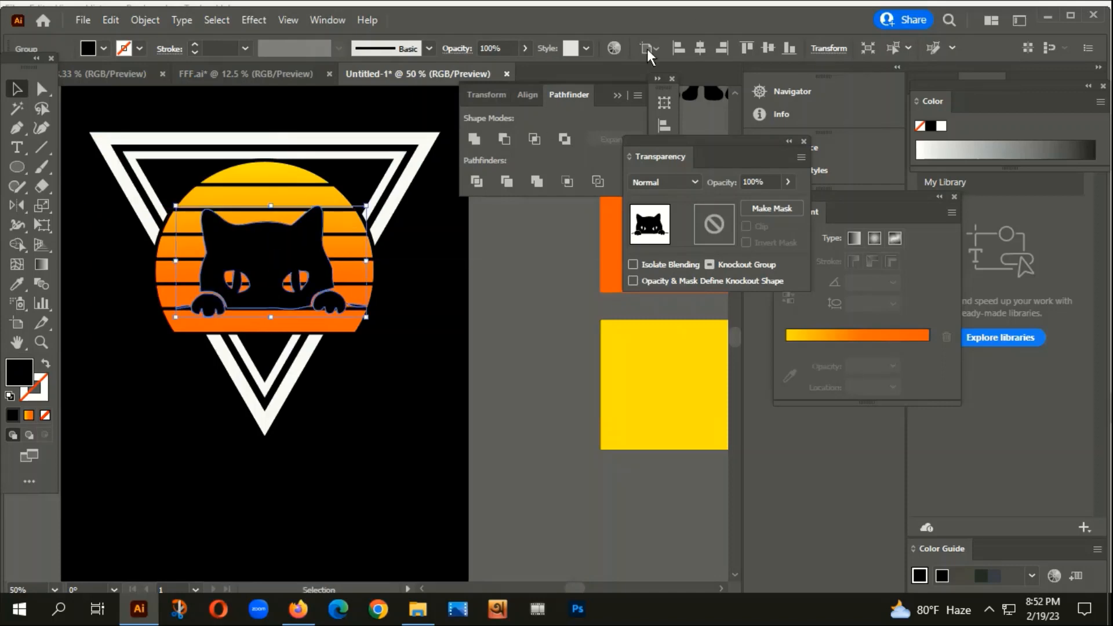
left_click(709, 48)
left_click(434, 383)
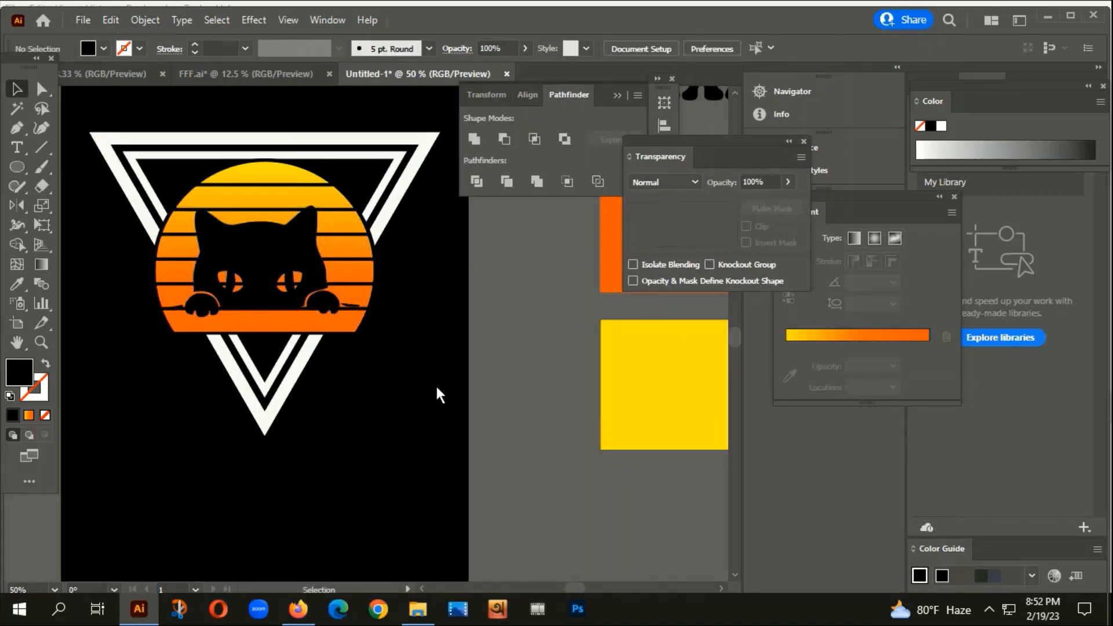
scroll(438, 385, "down", 2)
left_click_drag(439, 476, 526, 349)
scroll(540, 347, "down", 2)
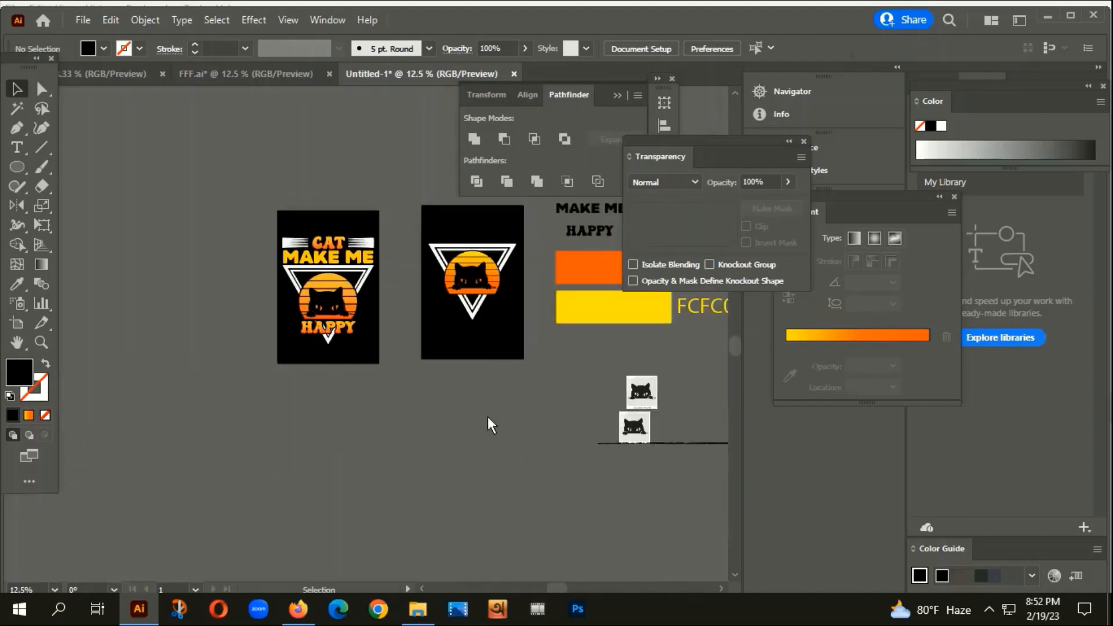
left_click_drag(489, 416, 415, 507)
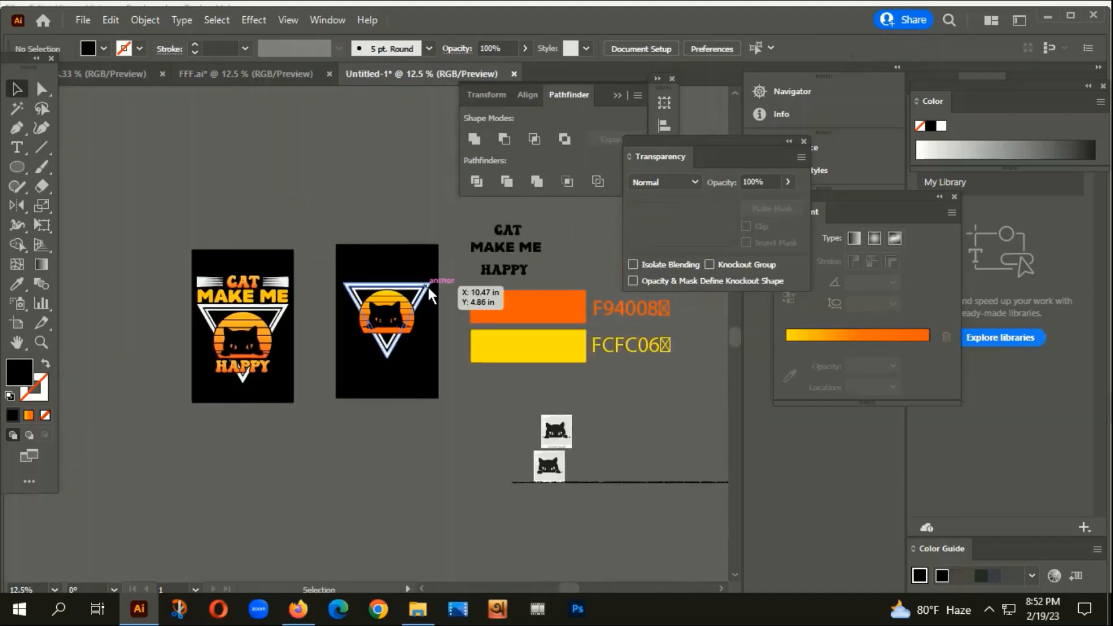
scroll(365, 320, "up", 3)
left_click_drag(502, 480, 403, 493)
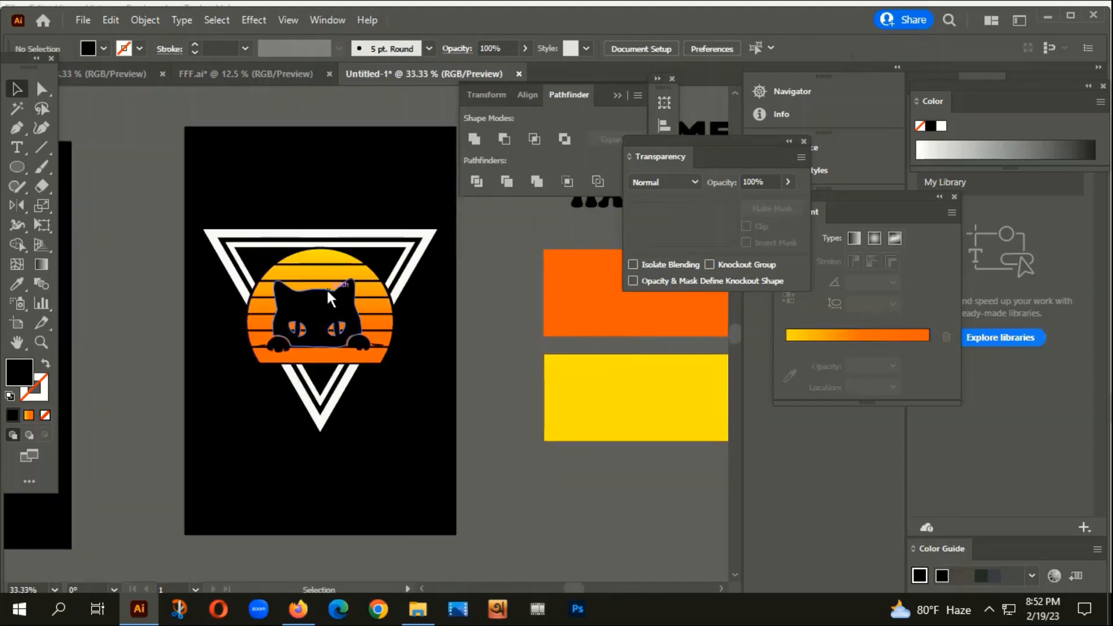
Cut the cat away, then select all seven sun stripes and group them.
left_click(325, 308)
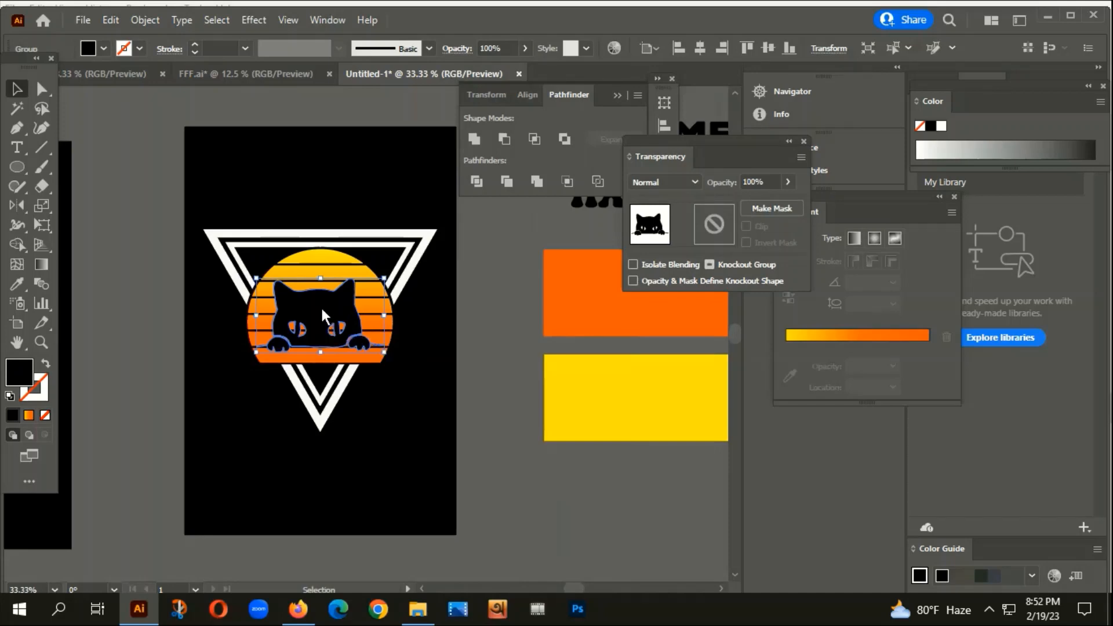
key("Delete")
left_click(321, 284)
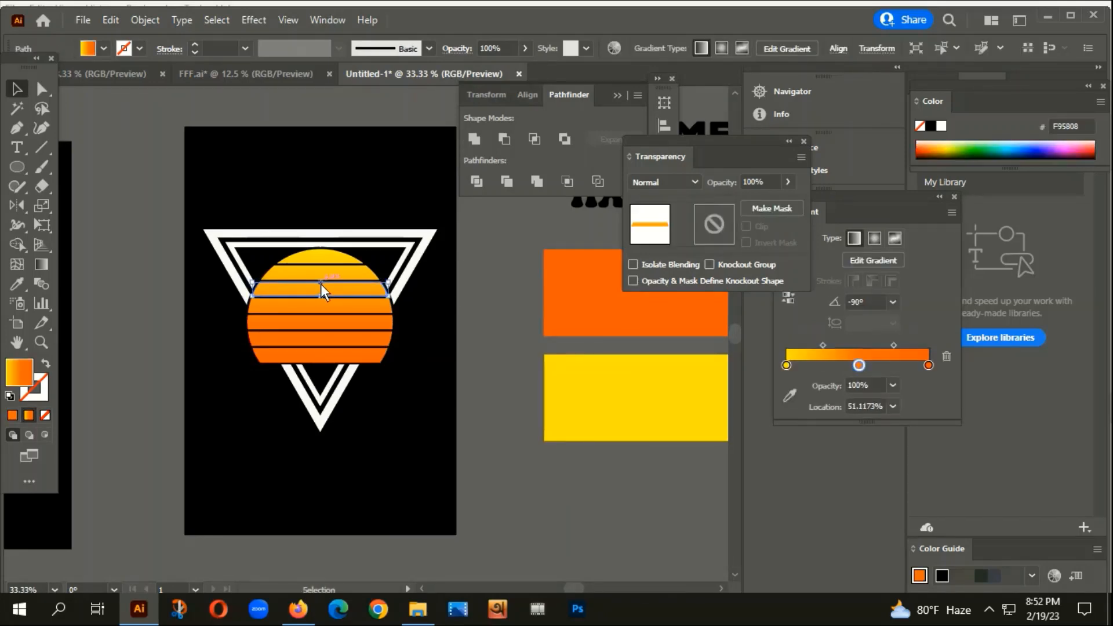
left_click(420, 437)
scroll(369, 305, "up", 2)
left_click(278, 216)
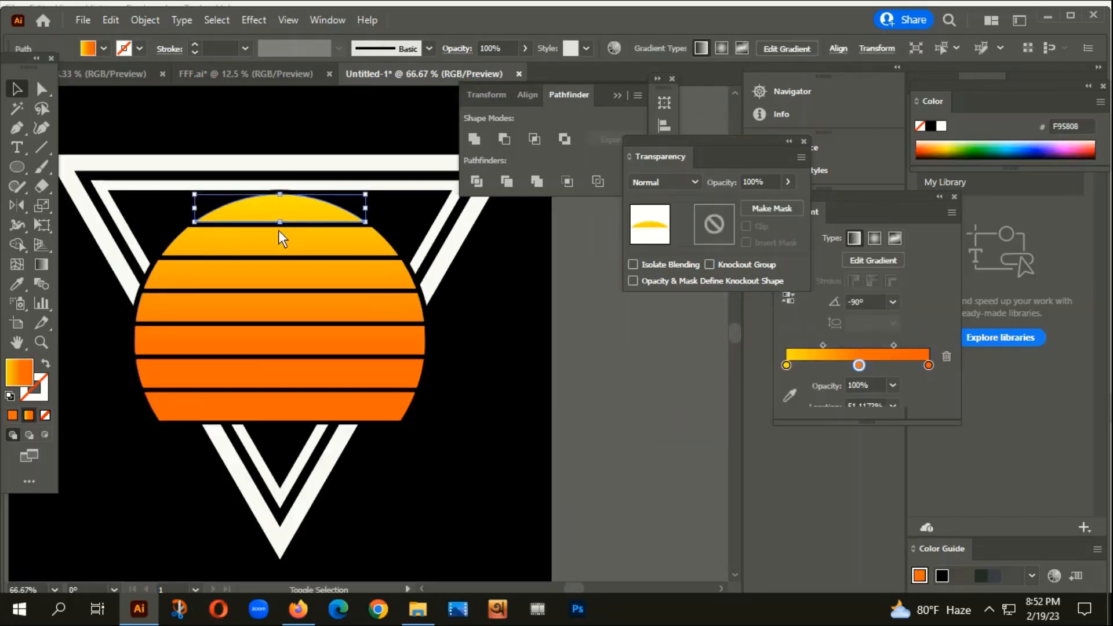
left_click(277, 240, "shift")
left_click(277, 275, "shift")
left_click(281, 312, "shift")
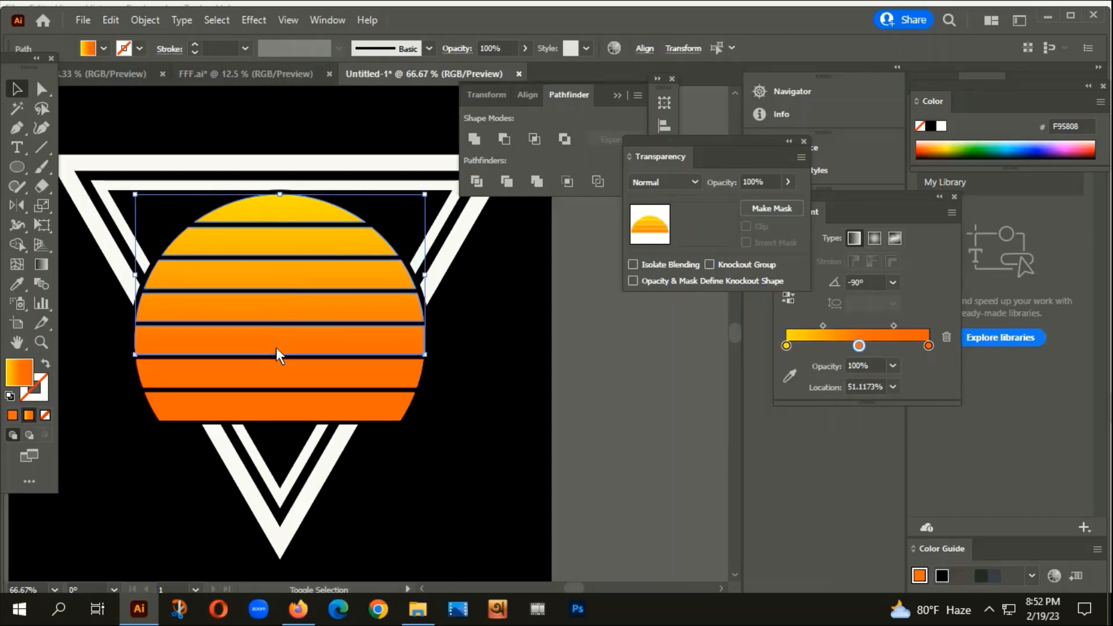
left_click(276, 347, "shift")
left_click(282, 385, "shift")
left_click(280, 415, "shift")
right_click(309, 328)
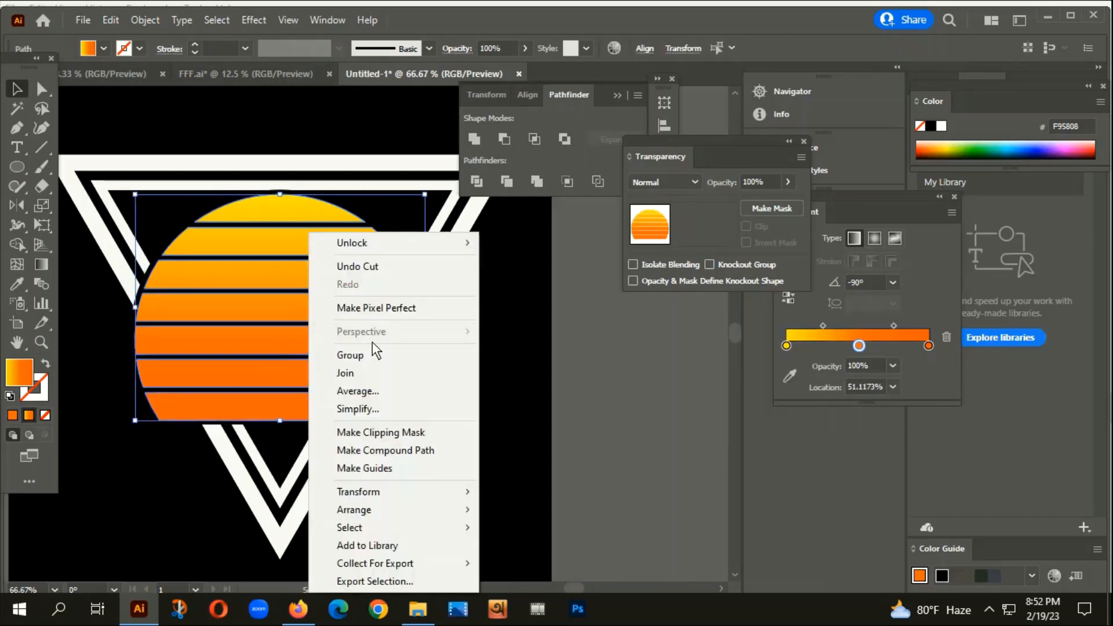
left_click(337, 354)
Give the sun group an unclipped opacity mask containing the pasted cat.
left_click(773, 211)
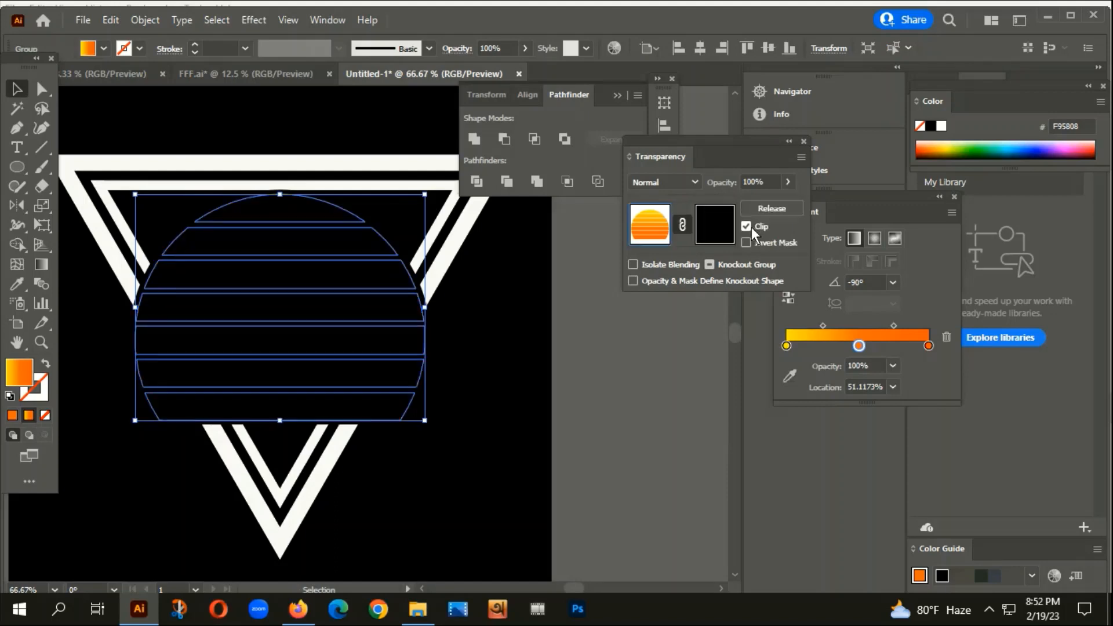
left_click(746, 226)
left_click(721, 232)
key("ctrl+v")
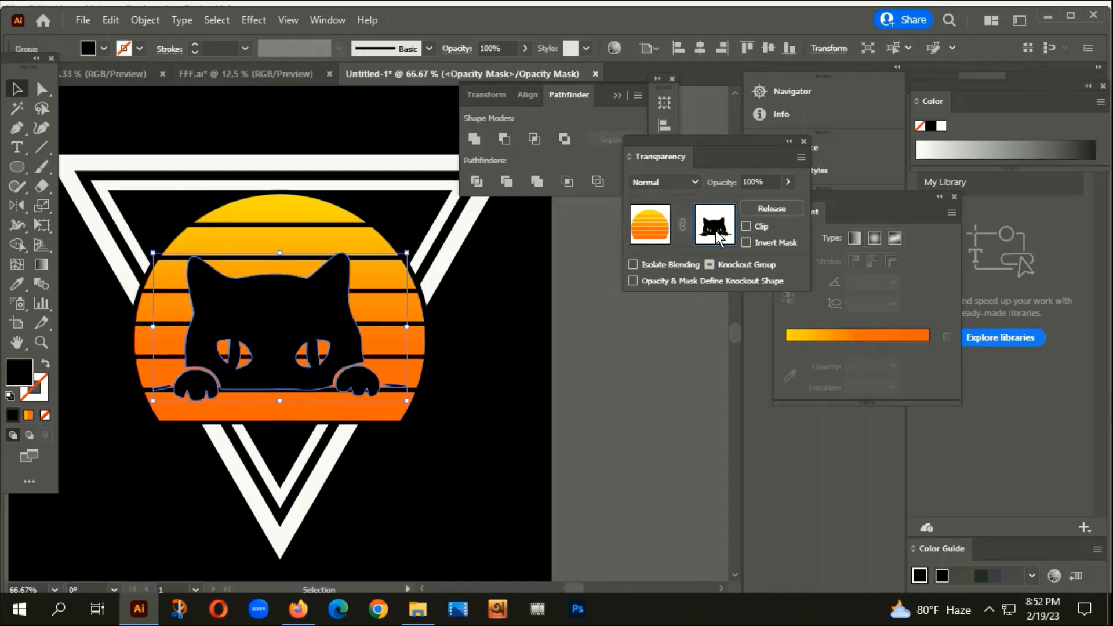
left_click(647, 225)
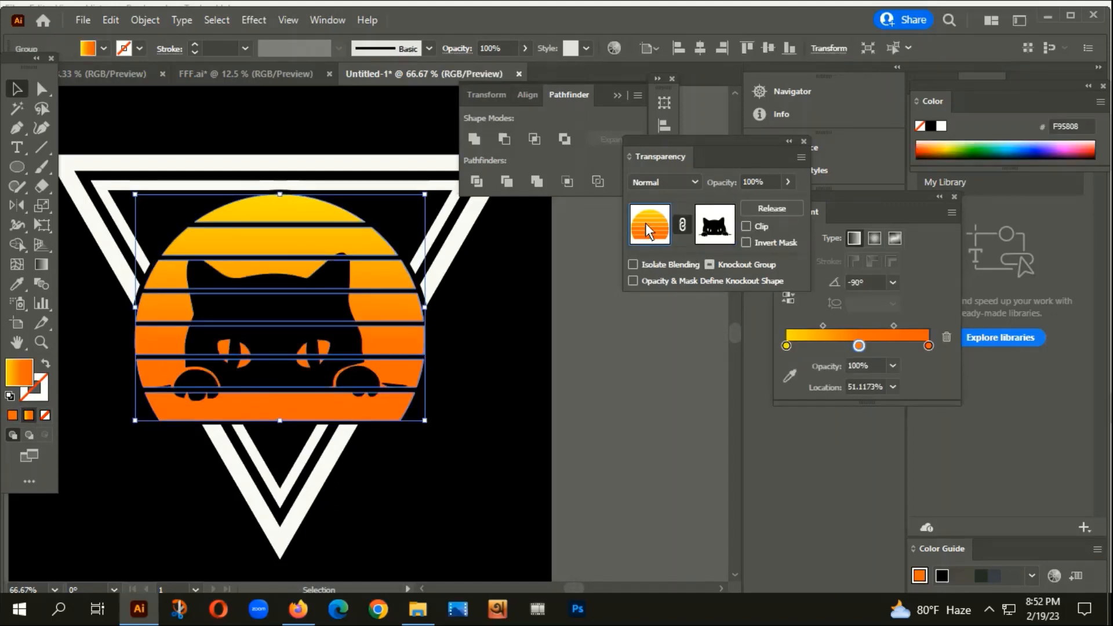
left_click(548, 371)
scroll(431, 384, "down", 2)
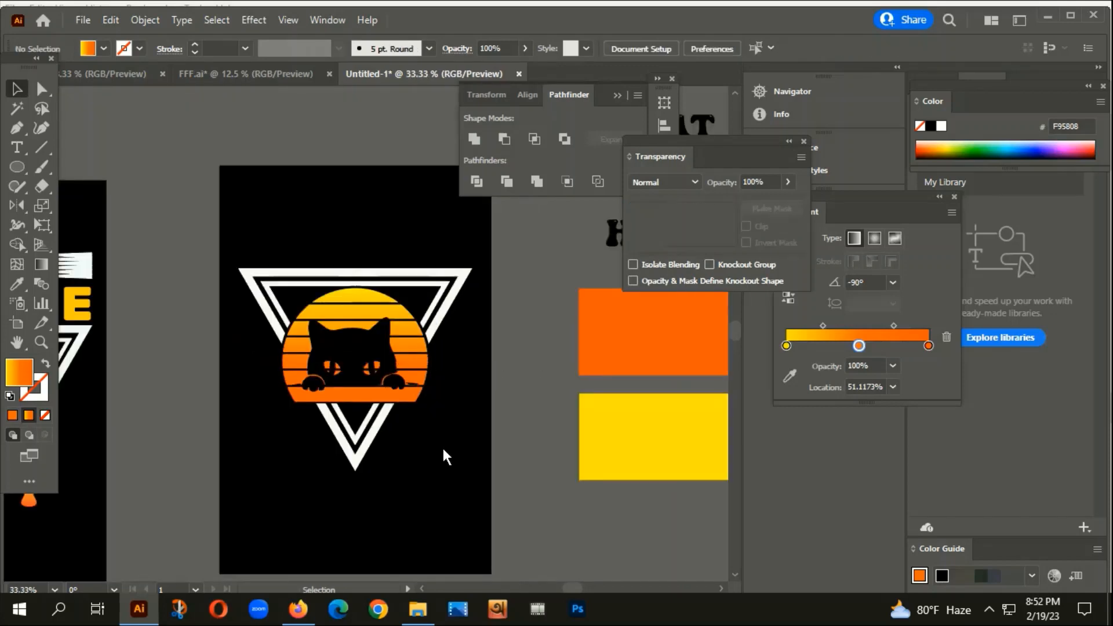
left_click_drag(443, 450, 528, 393)
scroll(529, 392, "down", 2)
left_click_drag(479, 447, 462, 377)
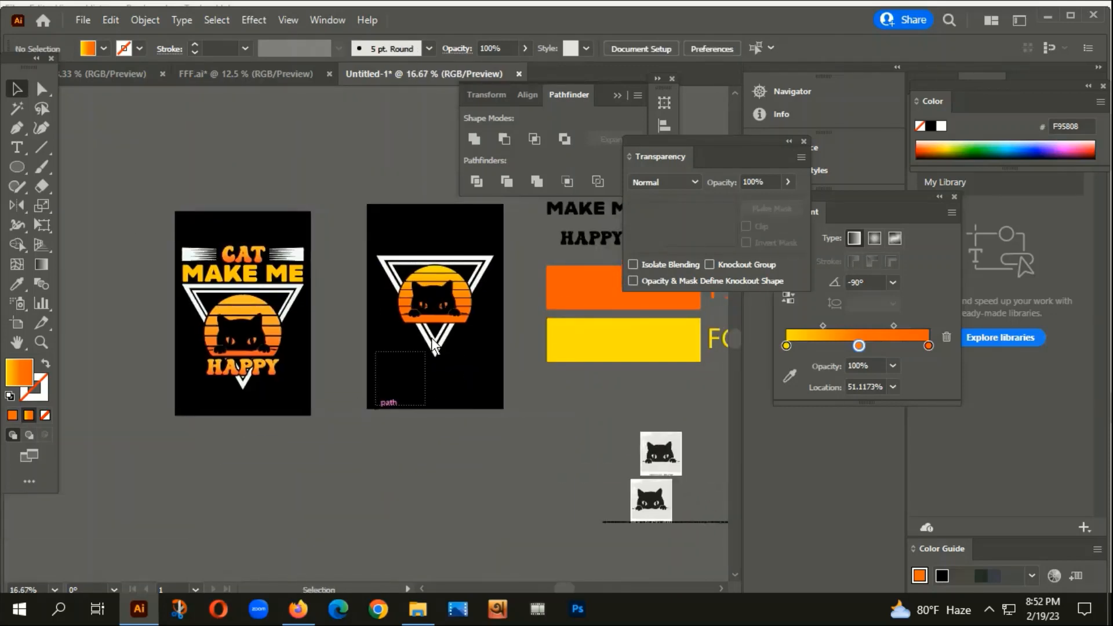
Group the poster's triangle and sun artwork together.
left_click(473, 256)
right_click(456, 269)
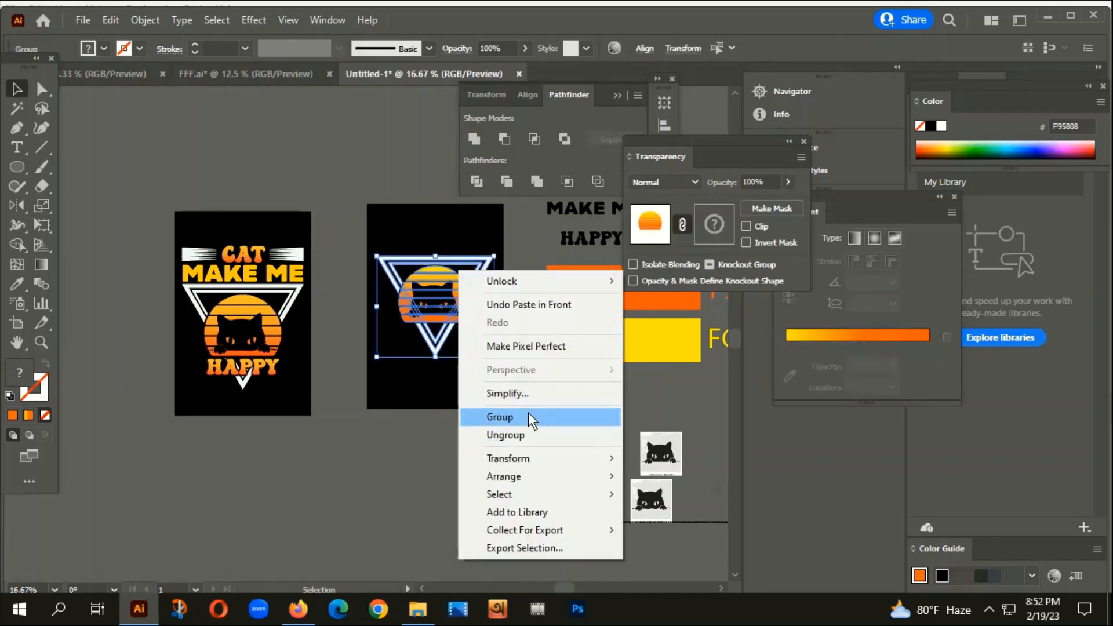
left_click(454, 334)
left_click_drag(478, 427, 380, 364)
left_click_drag(588, 297, 534, 417)
scroll(410, 214, "up", 1)
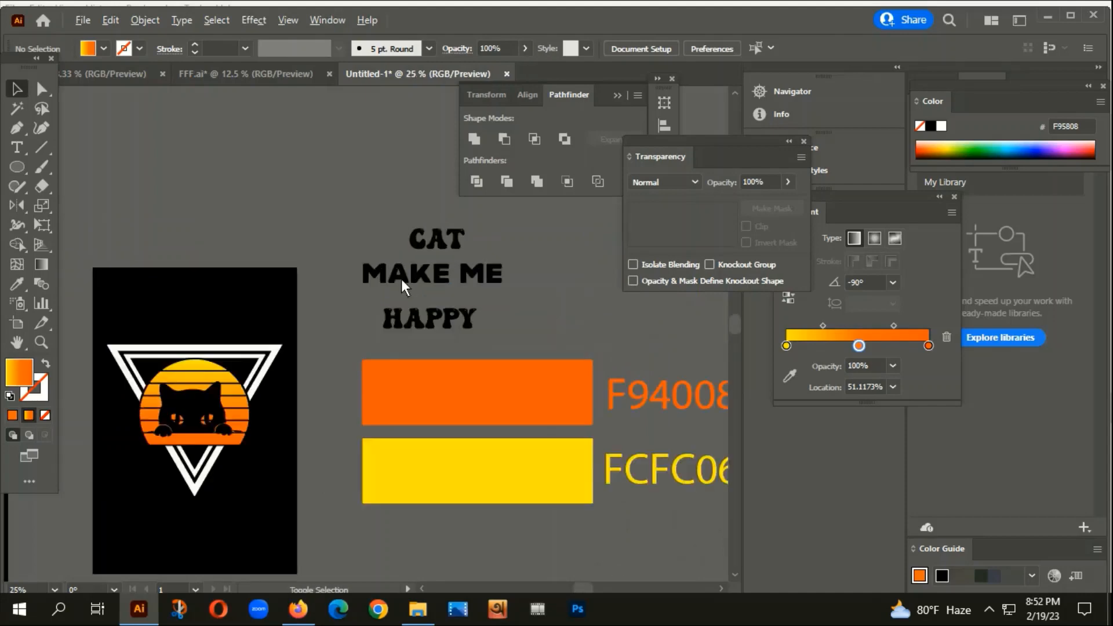
left_click_drag(370, 240, 417, 227)
Copy the CAT MAKE ME HAPPY text up-left, outline it and bring it to the front.
left_click_drag(486, 316, 311, 205)
right_click(311, 206)
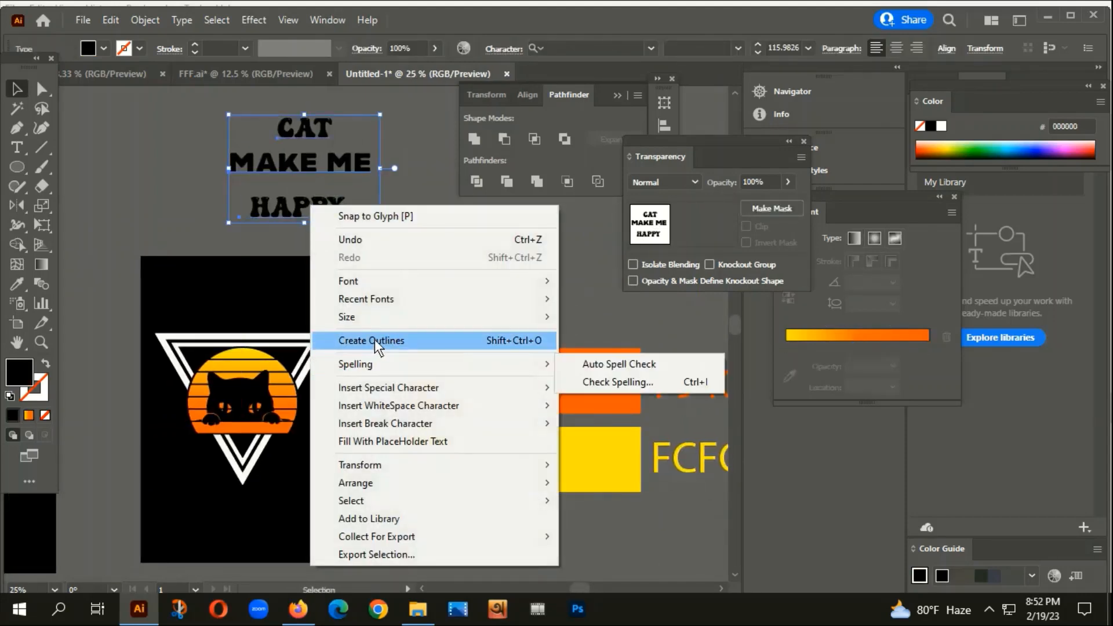
left_click(375, 342)
right_click(344, 181)
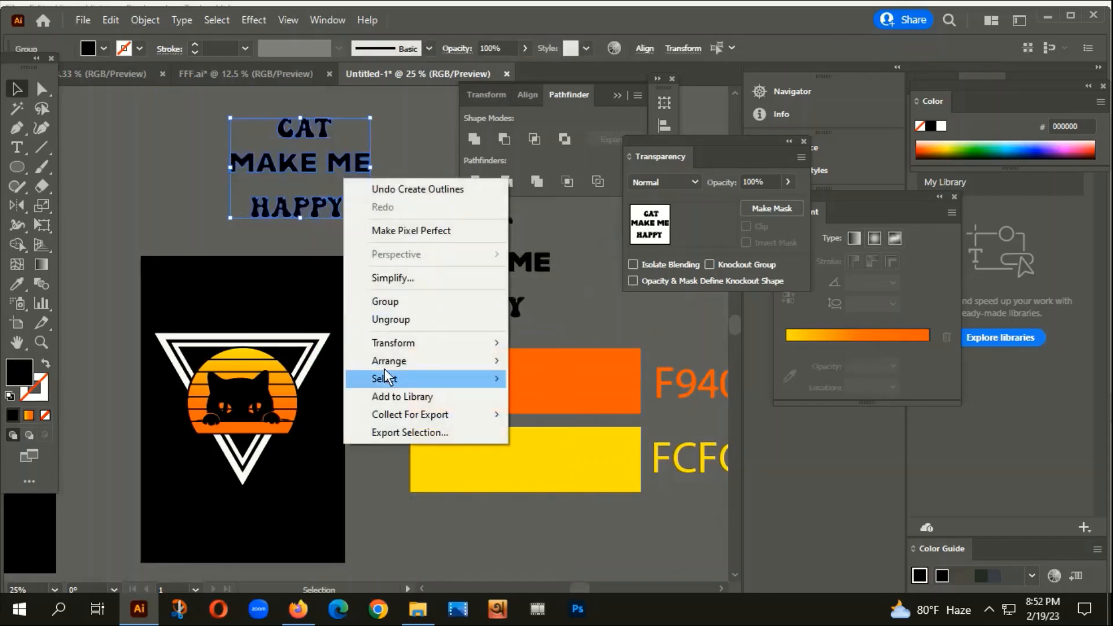
mouse_move(388, 360)
left_click(555, 360)
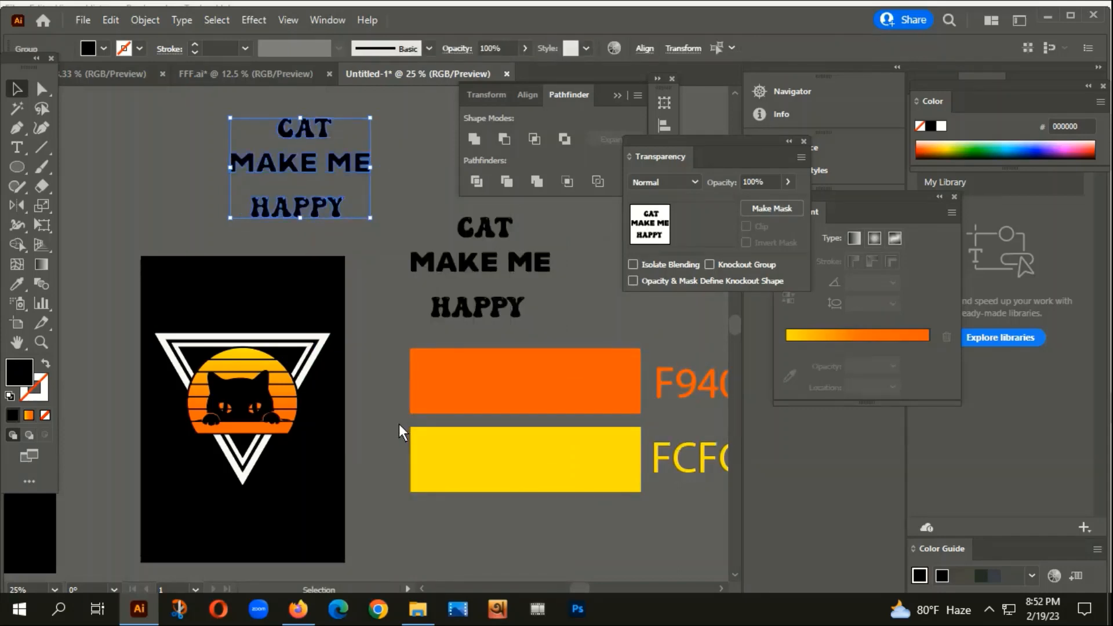
Fill the outlined lettering with orange F94008 using the Eyedropper.
key("i")
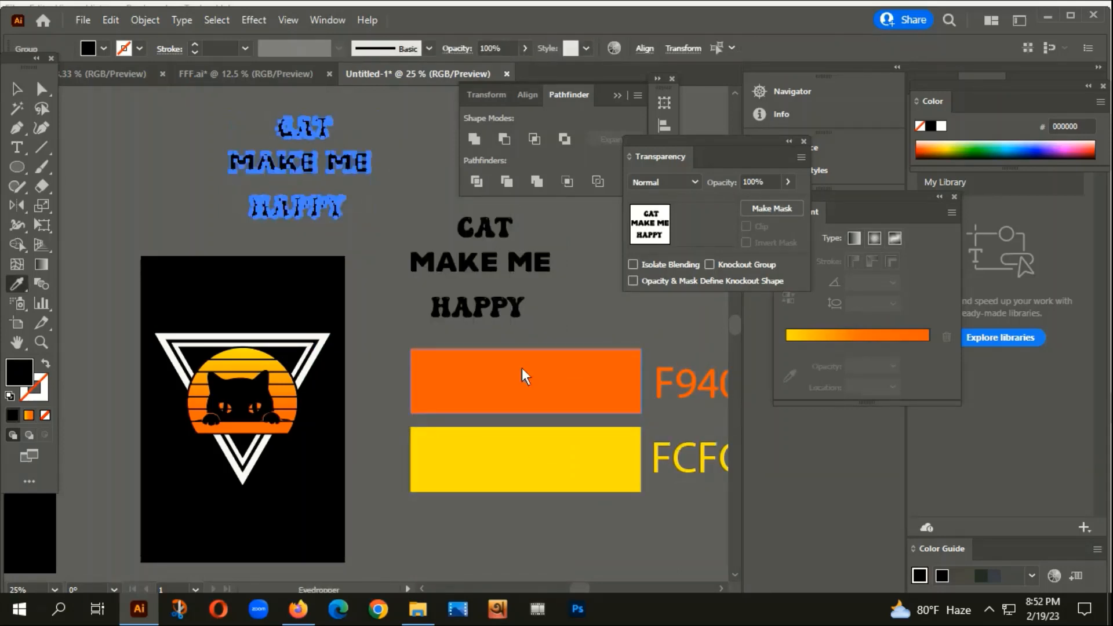
left_click(524, 373)
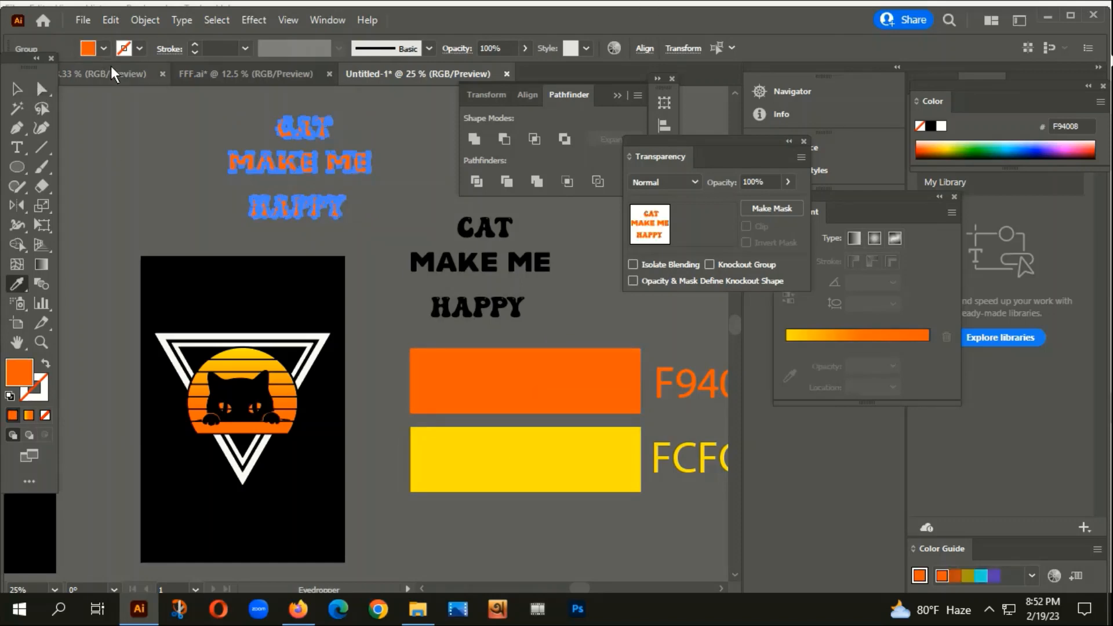
left_click(16, 88)
left_click(111, 173)
Move CAT and MAKE ME into the black poster, widening MAKE ME to about 10.2 in.
left_click_drag(249, 253, 302, 231)
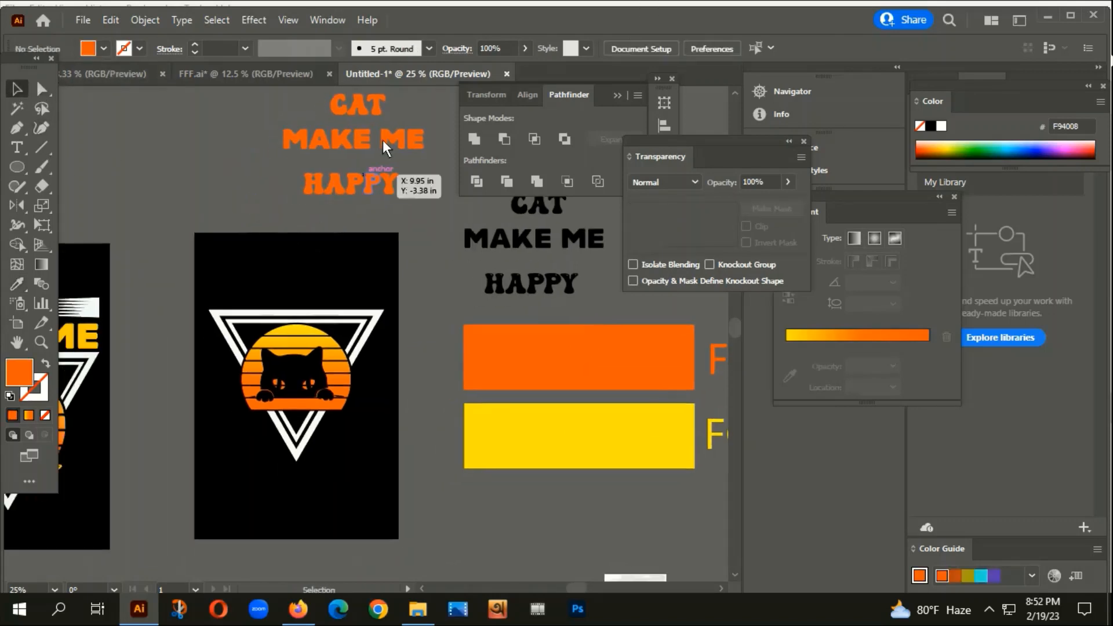
left_click_drag(356, 109, 297, 278)
left_click_drag(356, 144, 314, 303)
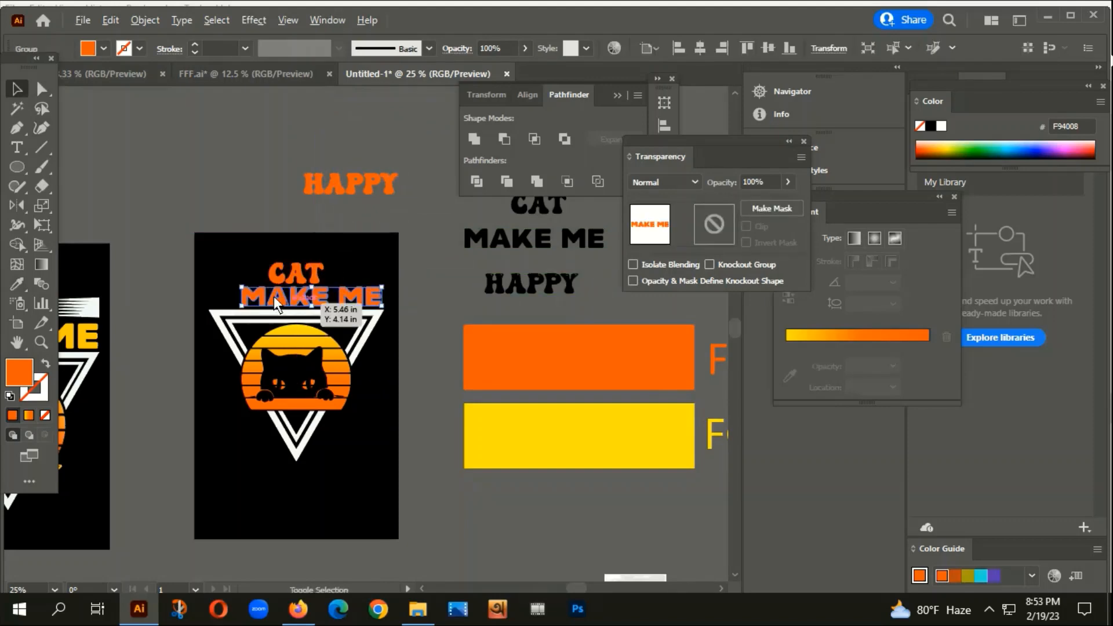
scroll(274, 297, "up", 3)
left_click_drag(248, 329, 182, 308)
left_click_drag(668, 298, 471, 329)
scroll(481, 332, "up", 2)
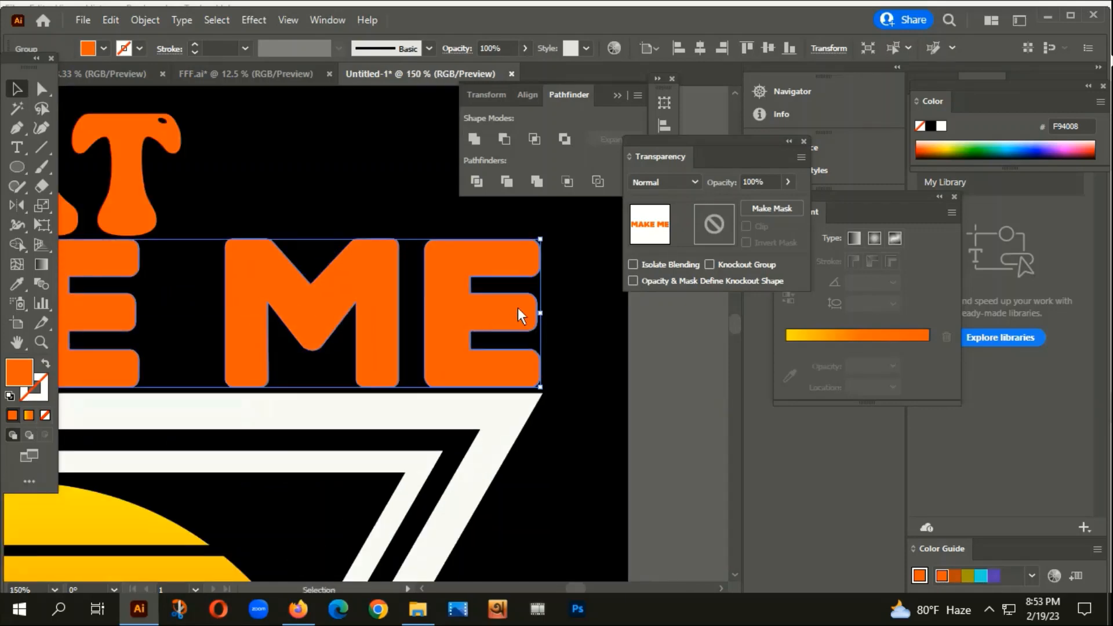
left_click_drag(537, 312, 542, 312)
left_click_drag(464, 320, 465, 314)
scroll(512, 373, "down", 4)
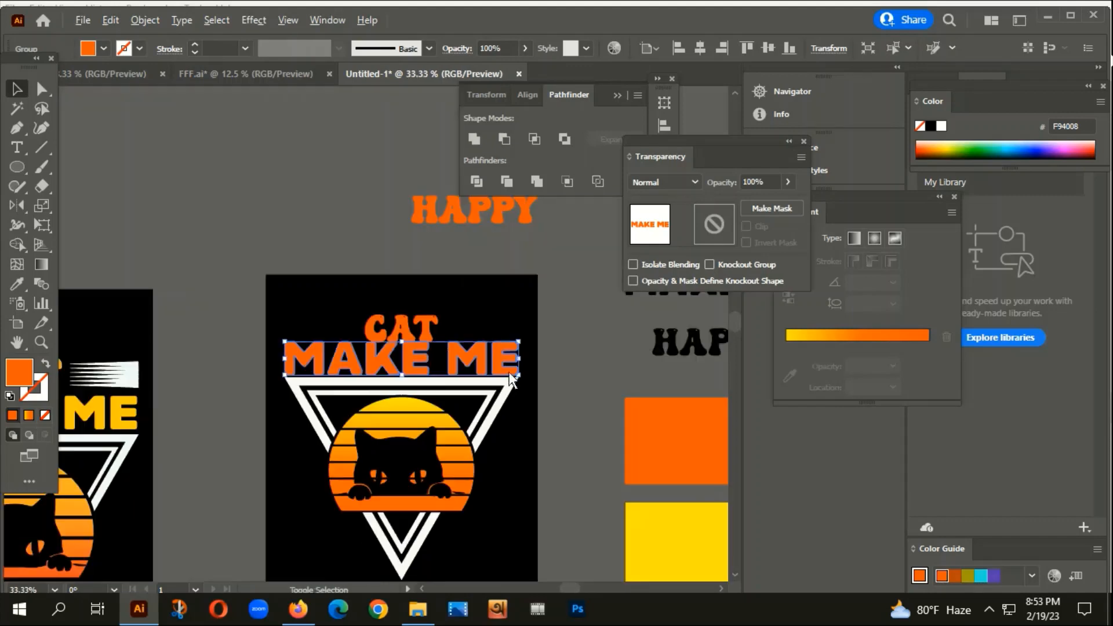
left_click(484, 324)
Centre the orange CAT word horizontally on the artboard.
scroll(429, 329, "up", 1)
left_click(395, 311)
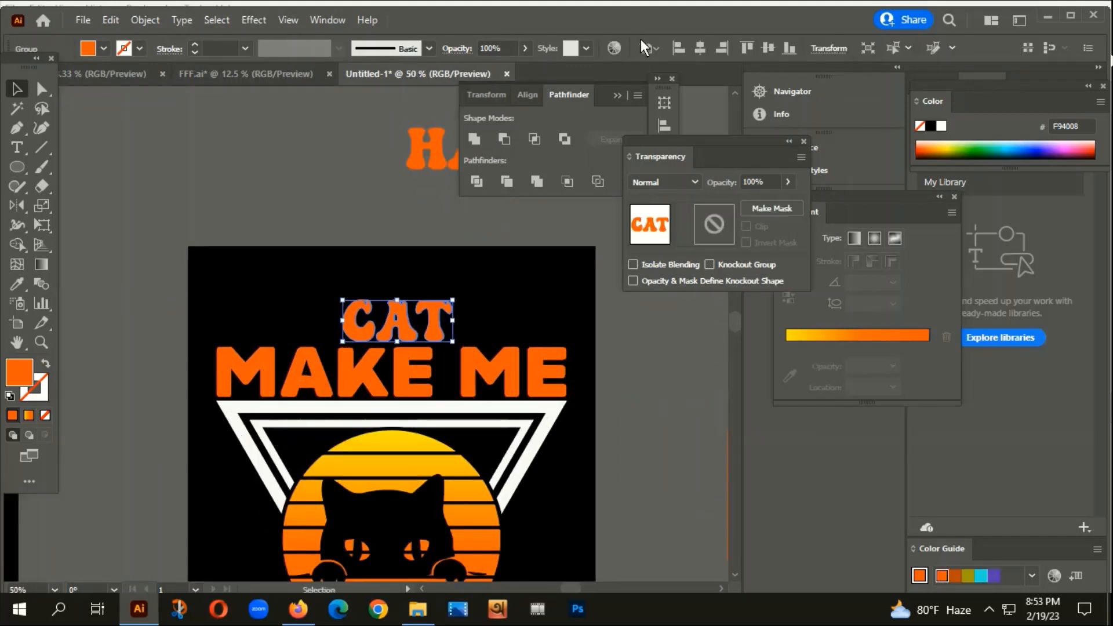
left_click(704, 49)
scroll(398, 322, "down", 1)
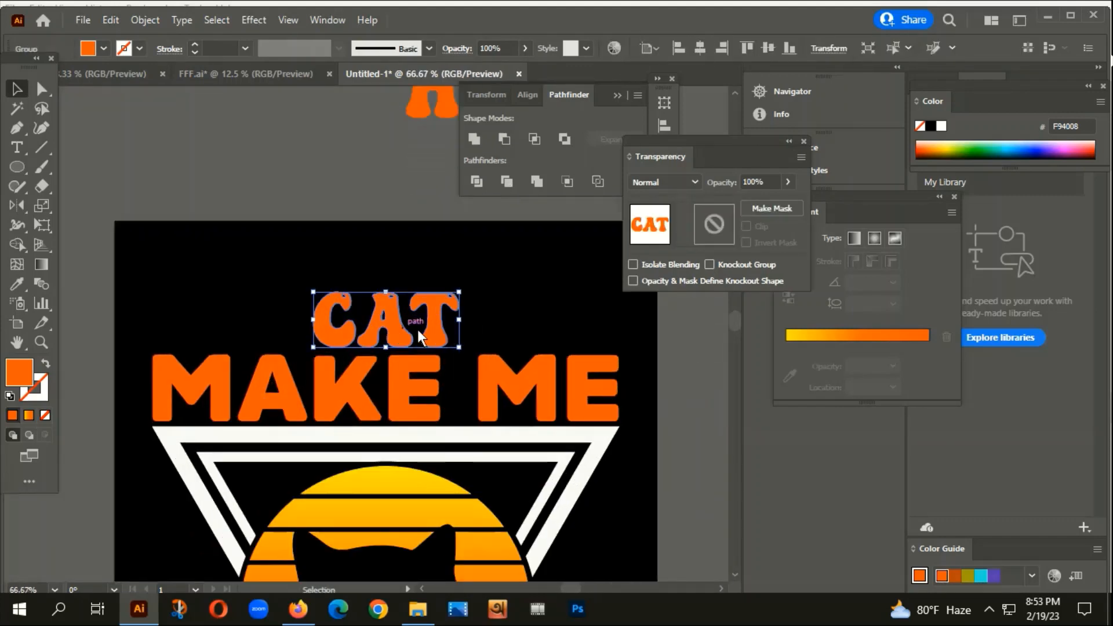
scroll(409, 330, "down", 3)
left_click_drag(409, 329, 433, 301)
left_click_drag(521, 387, 399, 419)
Apply the sun's orange-yellow gradient to CAT and set its gradient angle to -90°.
key("i")
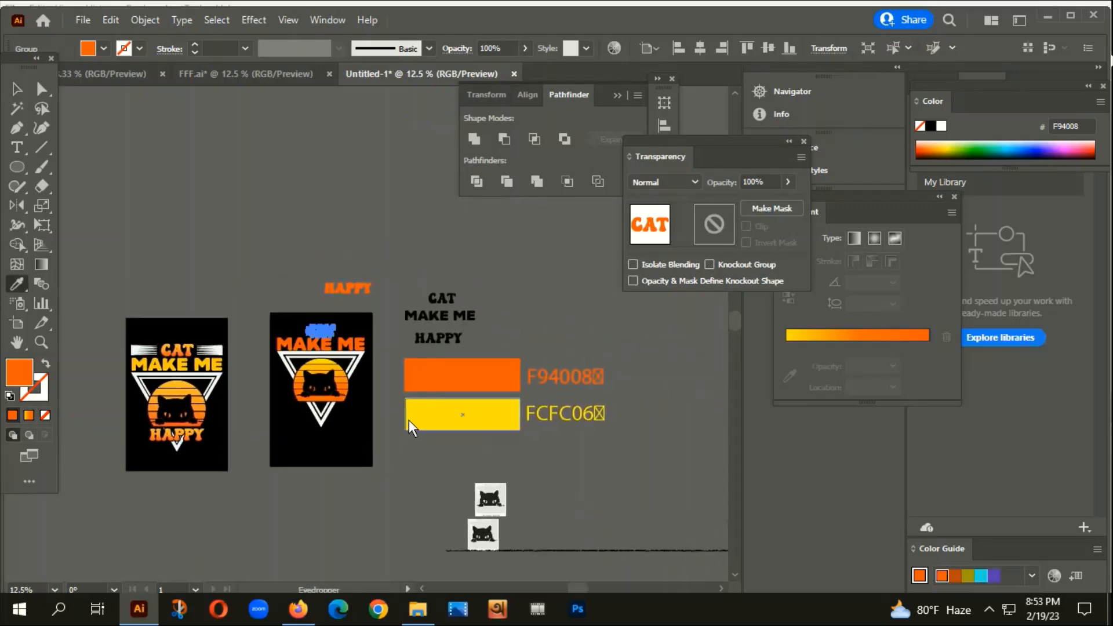
left_click(323, 364)
left_click(17, 89)
left_click(250, 246)
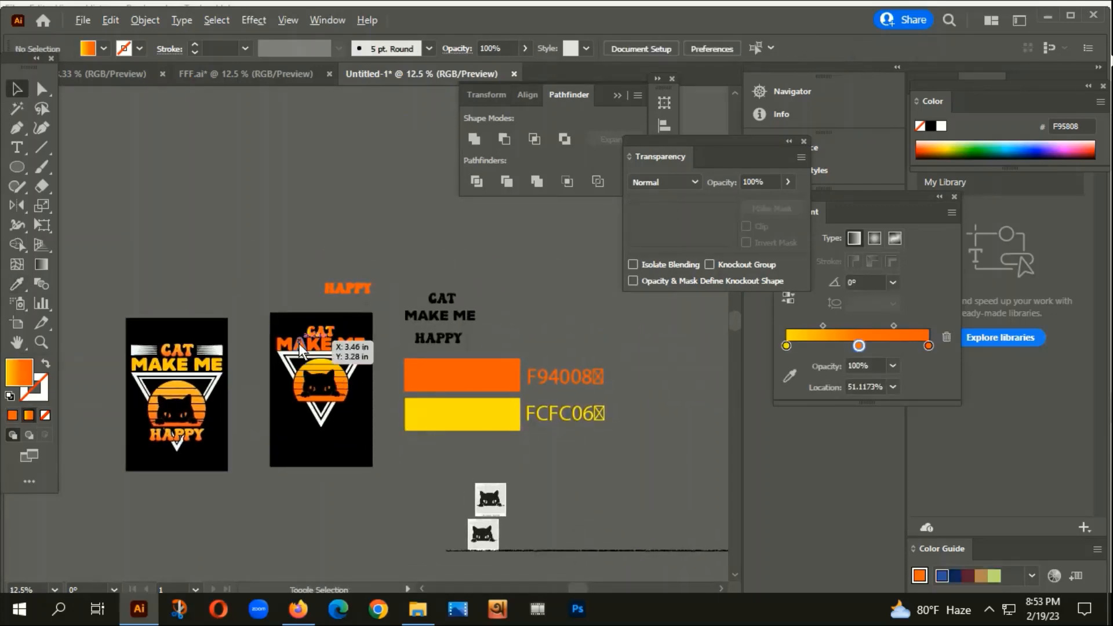
scroll(298, 343, "up", 5)
left_click(298, 272)
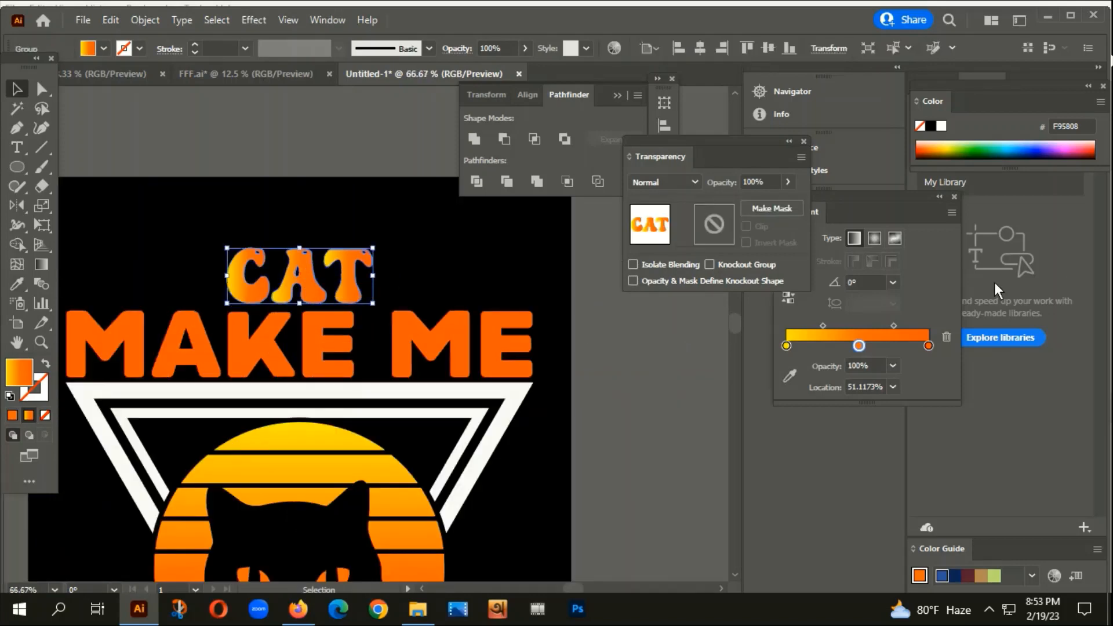
left_click(893, 283)
left_click(915, 523)
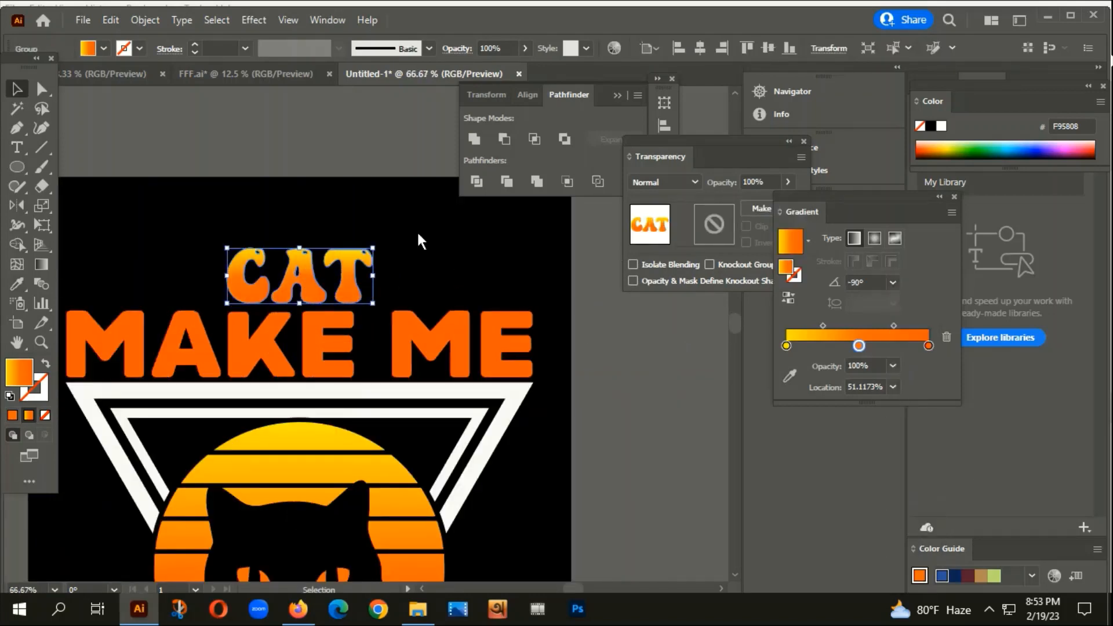
left_click(415, 232)
scroll(508, 276, "down", 4)
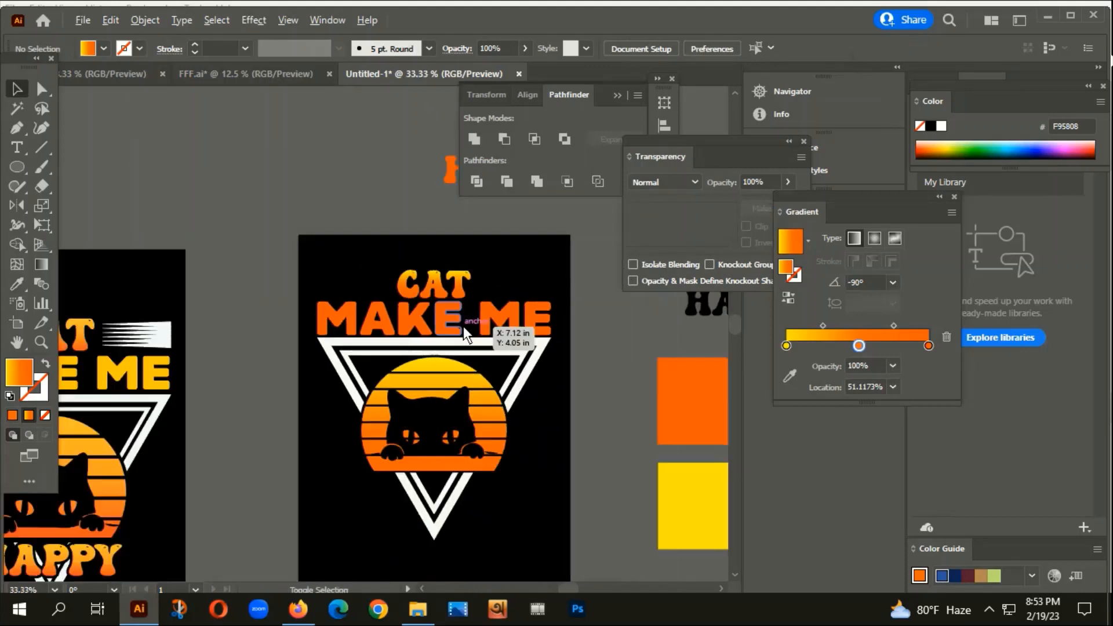
Fill the MAKE ME group with the yellow swatch FCFC06.
left_click(487, 325)
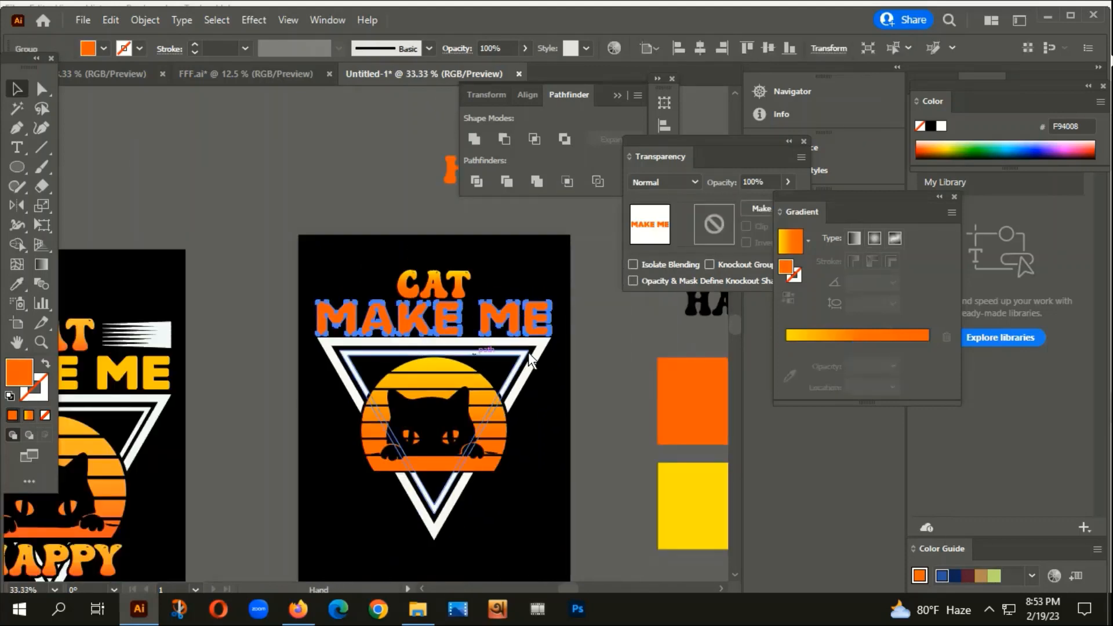
left_click_drag(528, 352, 417, 398)
key("i")
left_click(605, 549)
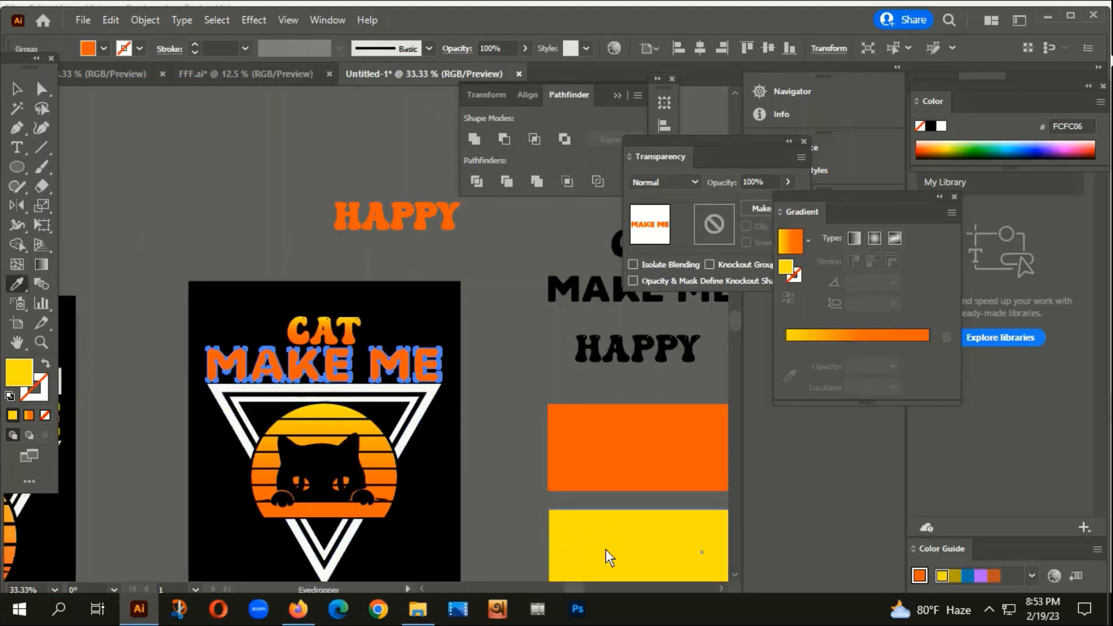
left_click(16, 89)
left_click(229, 161)
Alt-drag a copy of the HAPPY text onto the second artboard's triangle.
scroll(340, 170, "down", 3)
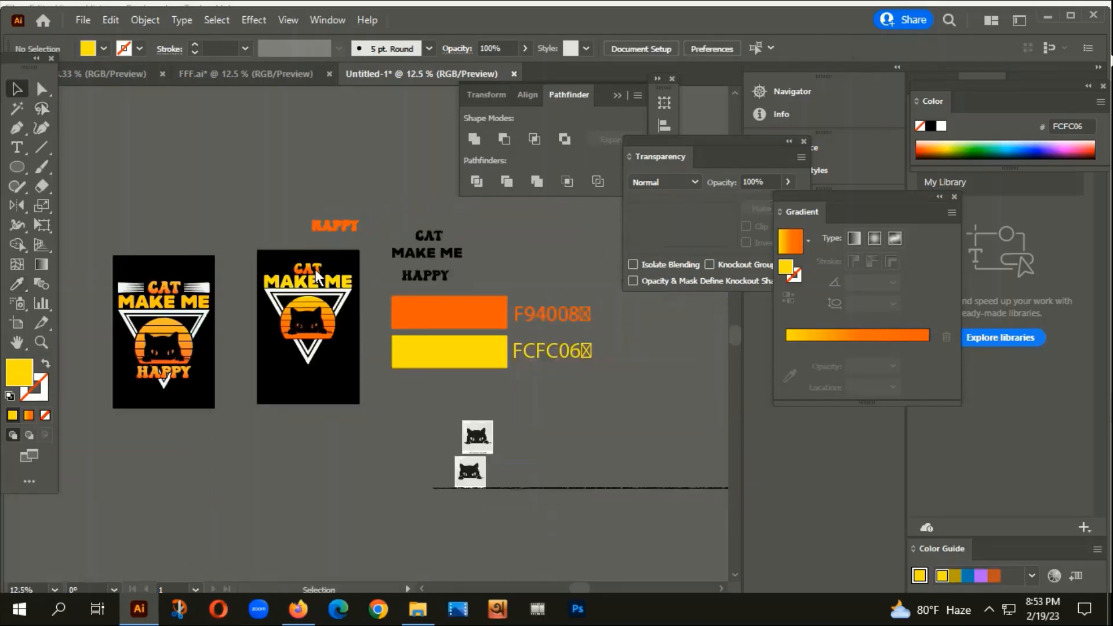
left_click_drag(381, 283, 313, 280)
left_click_drag(399, 190, 292, 269)
scroll(292, 269, "up", 3)
Convert HAPPY to outlines and fill it with CAT's orange gradient.
right_click(292, 266)
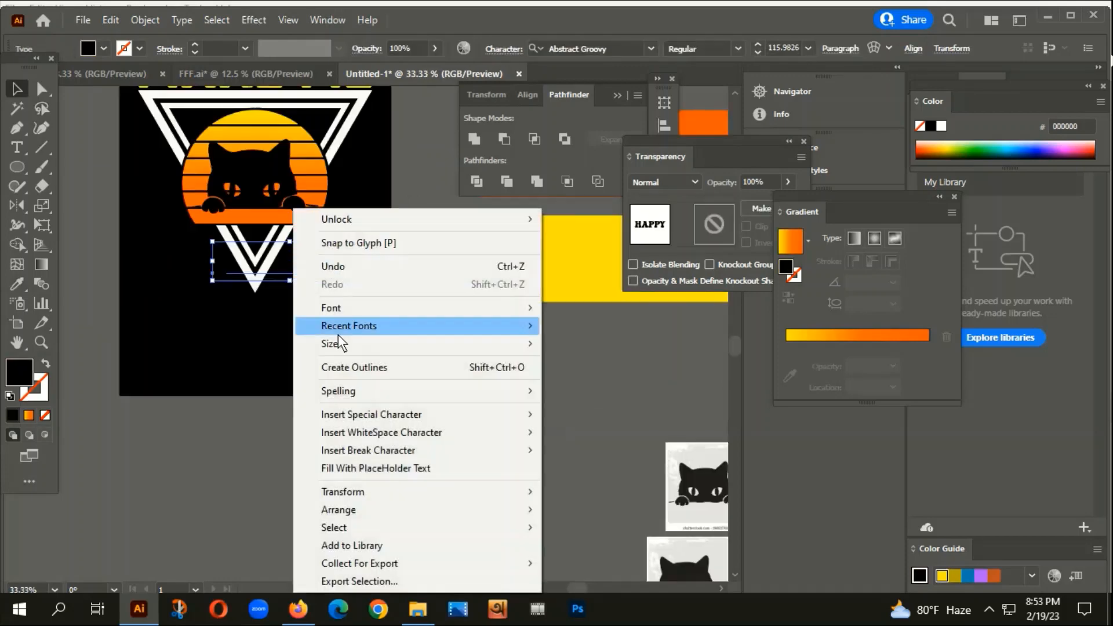
left_click(367, 368)
scroll(353, 341, "down", 1)
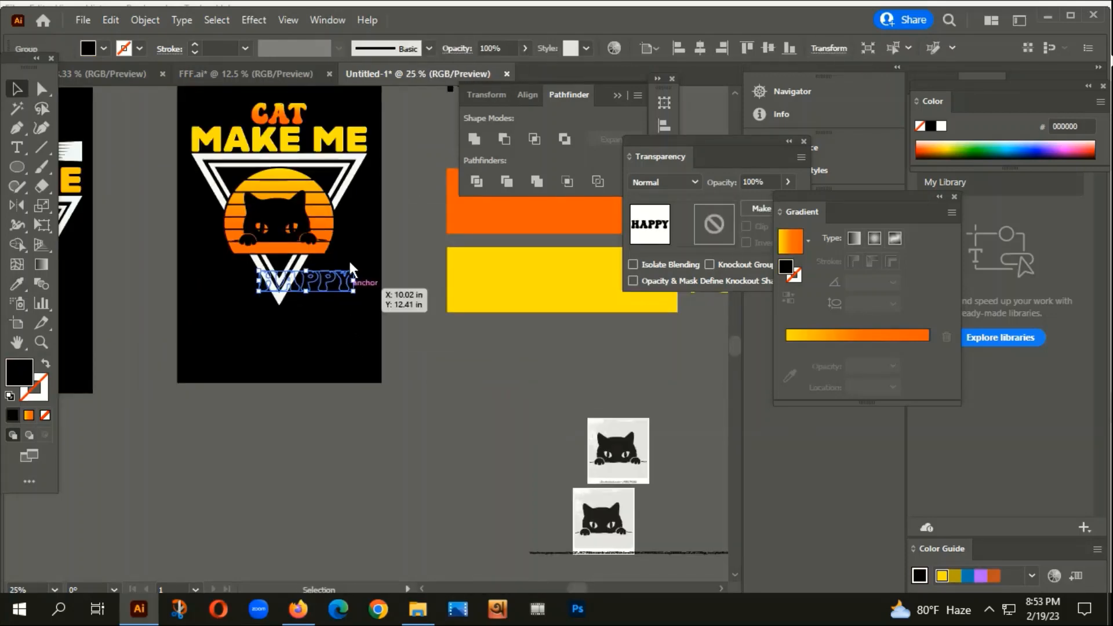
key("i")
left_click(274, 112)
key("v")
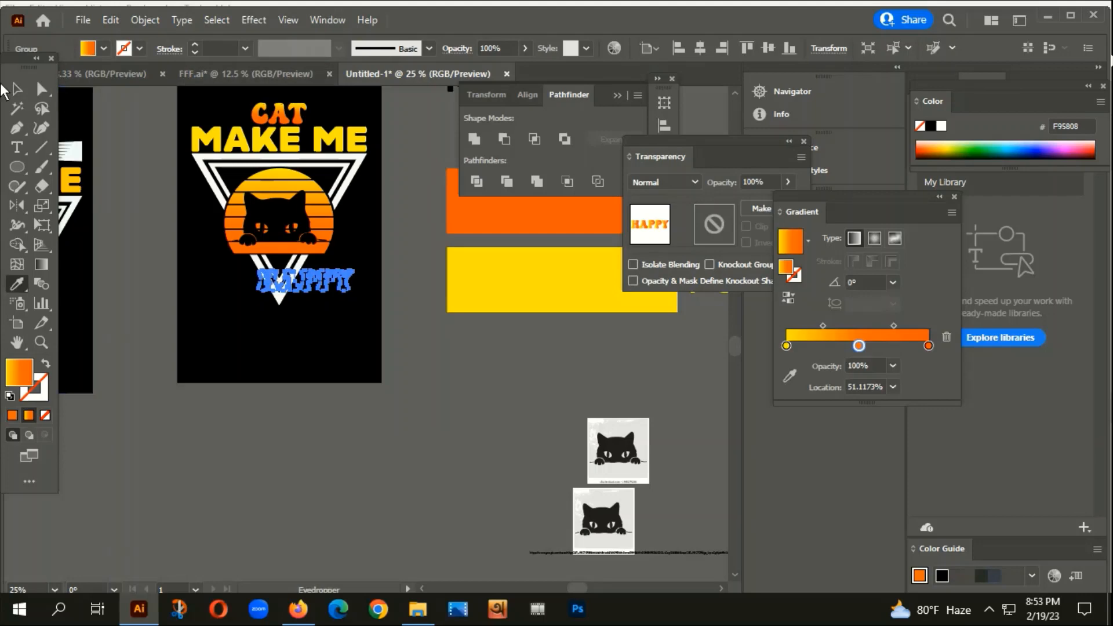
Bring the HAPPY group to the front of the artwork.
right_click(255, 291)
mouse_move(306, 508)
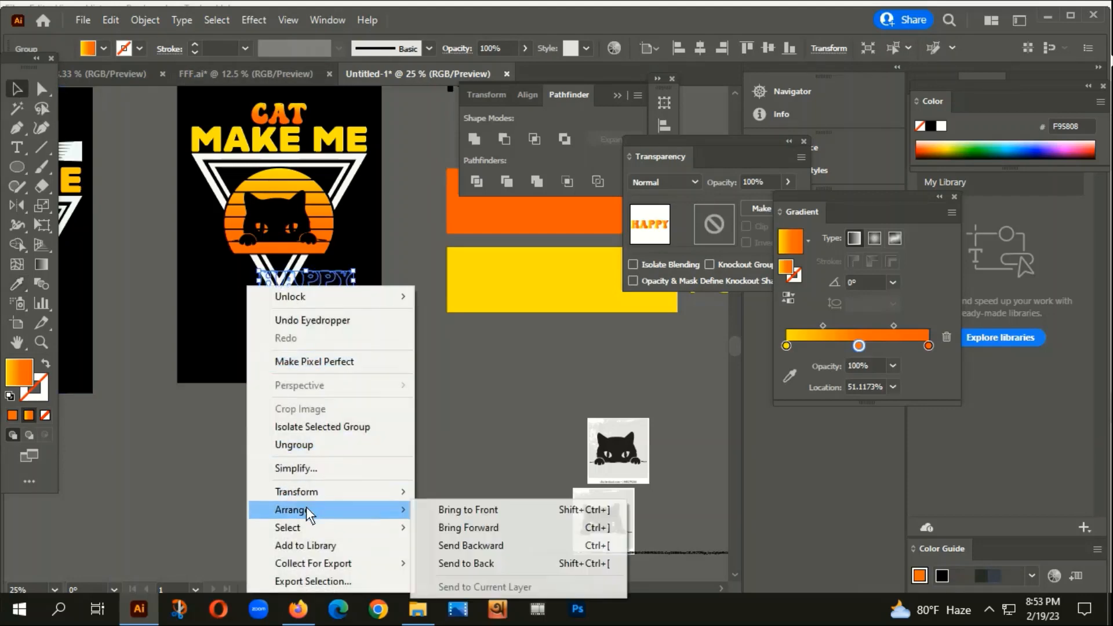
left_click(461, 514)
scroll(359, 336, "up", 2)
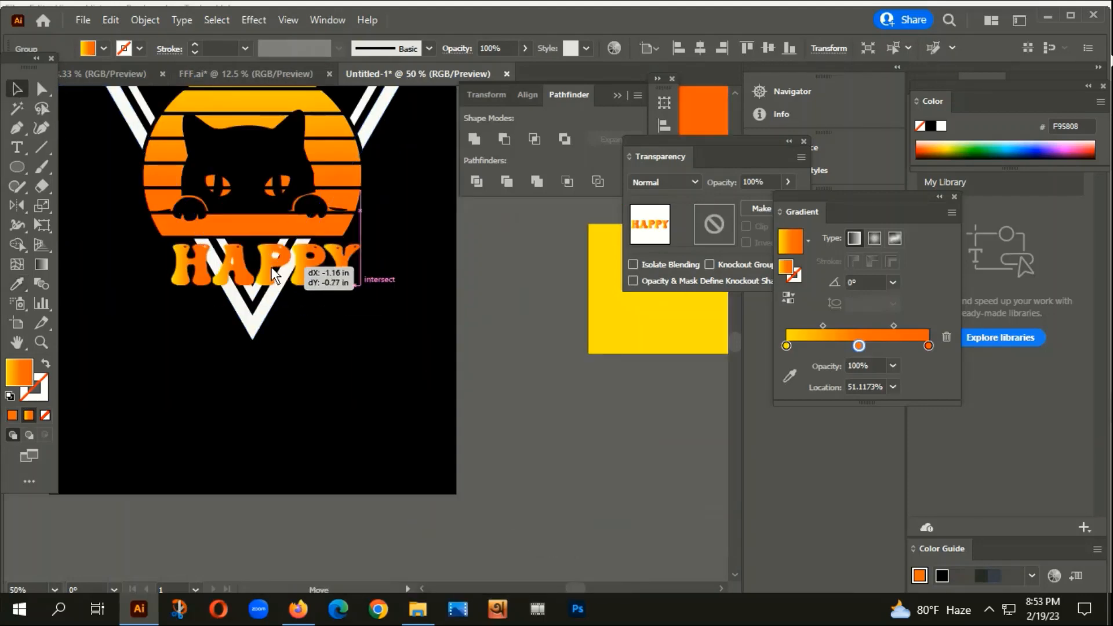
scroll(159, 238, "up", 3)
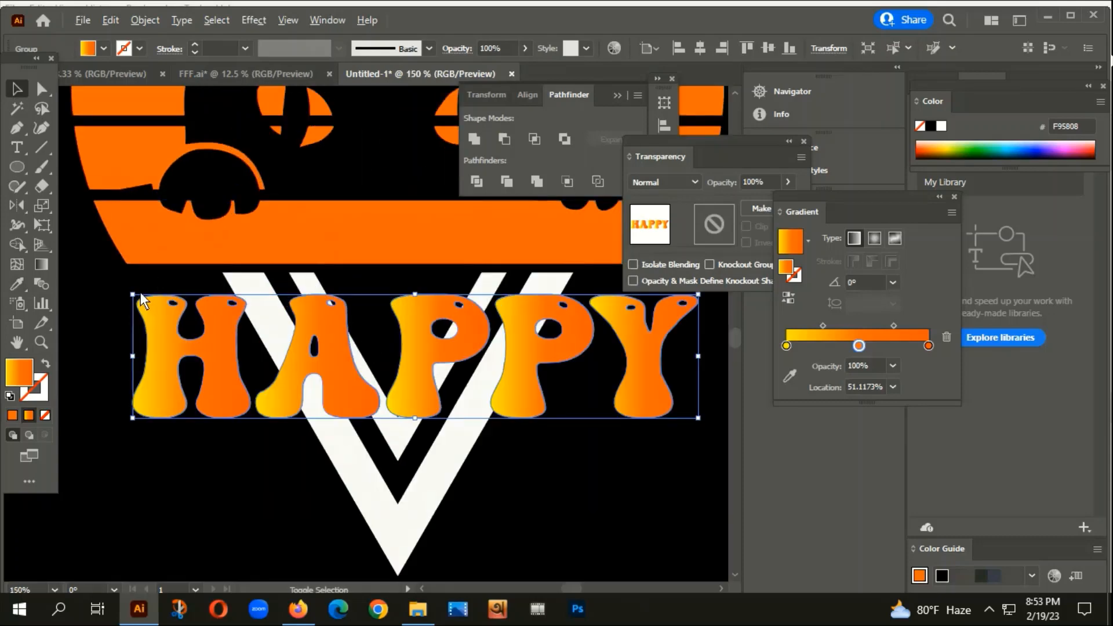
Enlarge HAPPY, place it just below the cat, and centre it horizontally.
left_click(119, 283)
left_click(143, 312)
left_click_drag(130, 293, 151, 304)
scroll(149, 307, "down", 1)
scroll(149, 307, "down", 1)
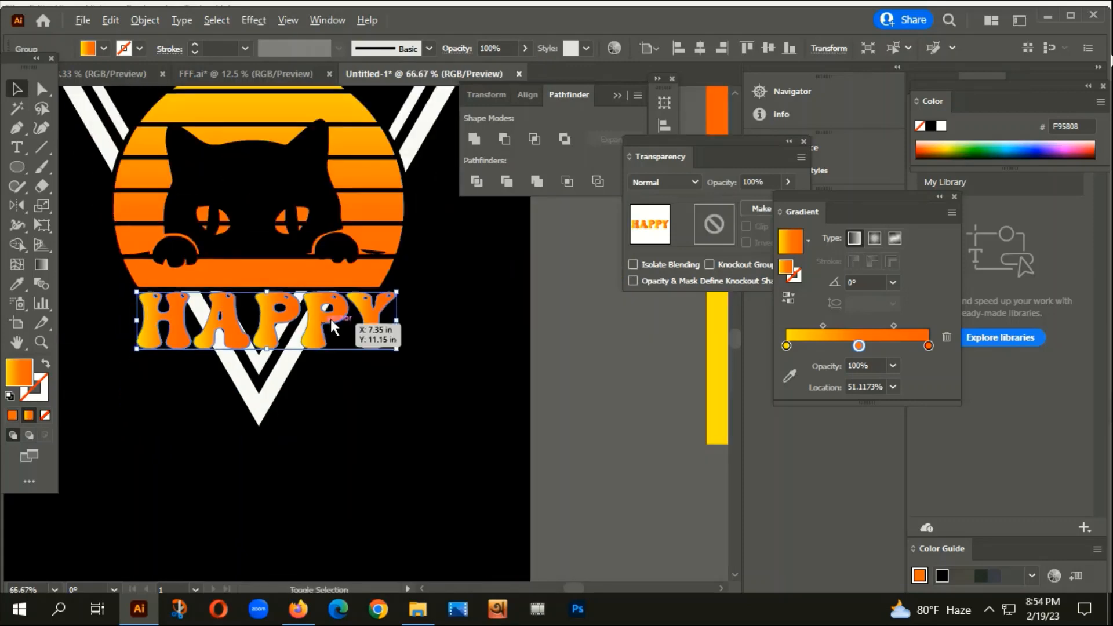
scroll(359, 307, "up", 1)
left_click_drag(359, 307, 358, 320)
left_click(704, 44)
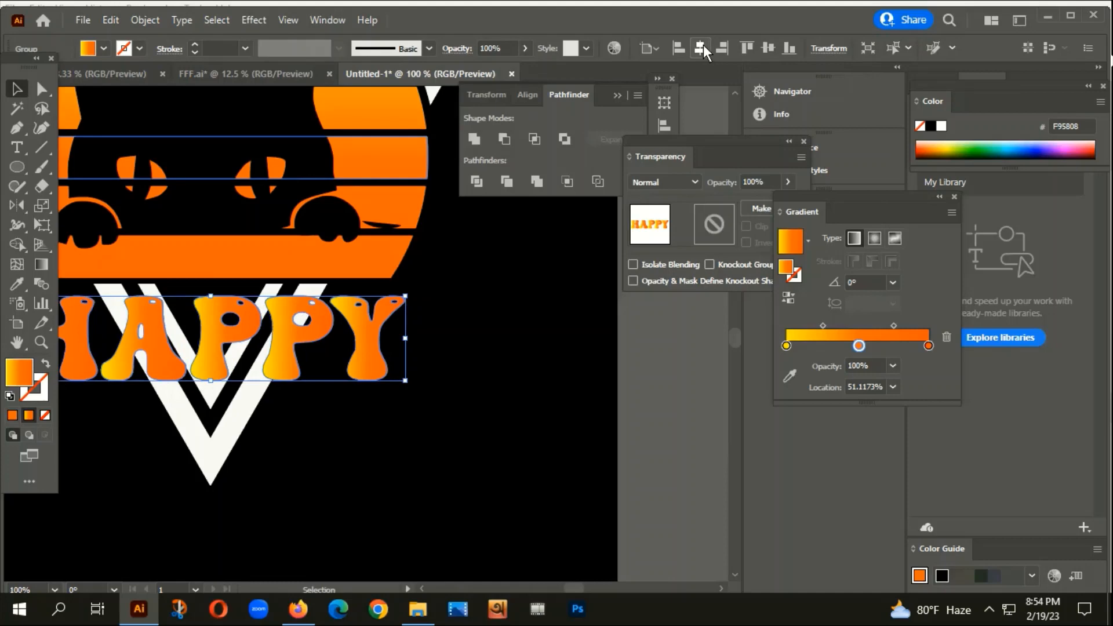
left_click(543, 315)
scroll(374, 382, "down", 3)
left_click(326, 375)
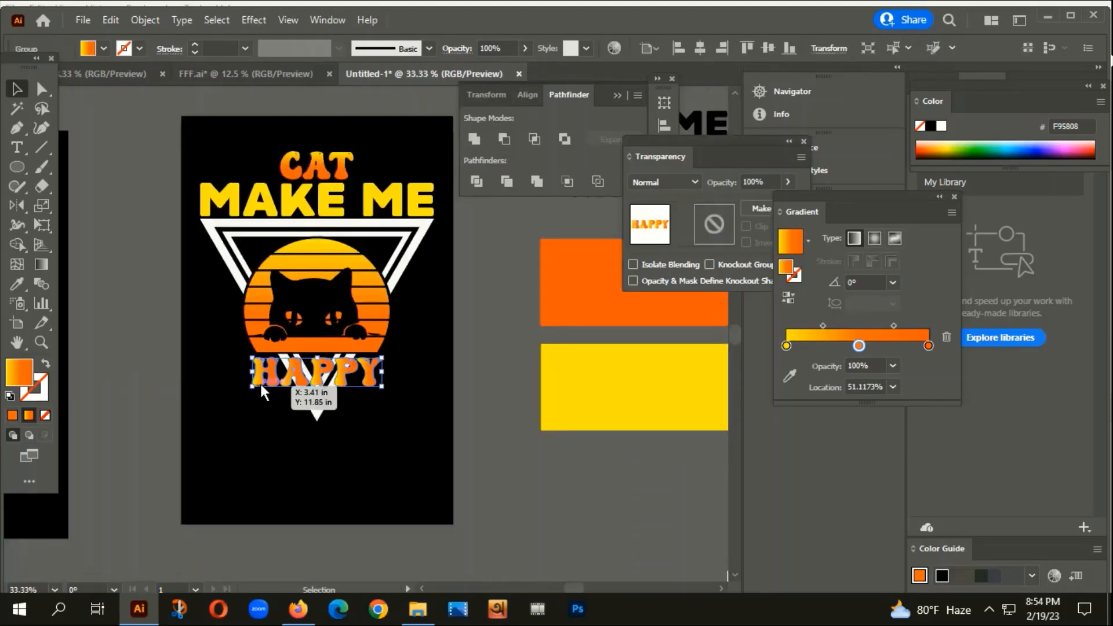
Make a 10 px offset outline of HAPPY, unite it, fill it black, and cut it.
left_click(144, 22)
left_click(443, 453)
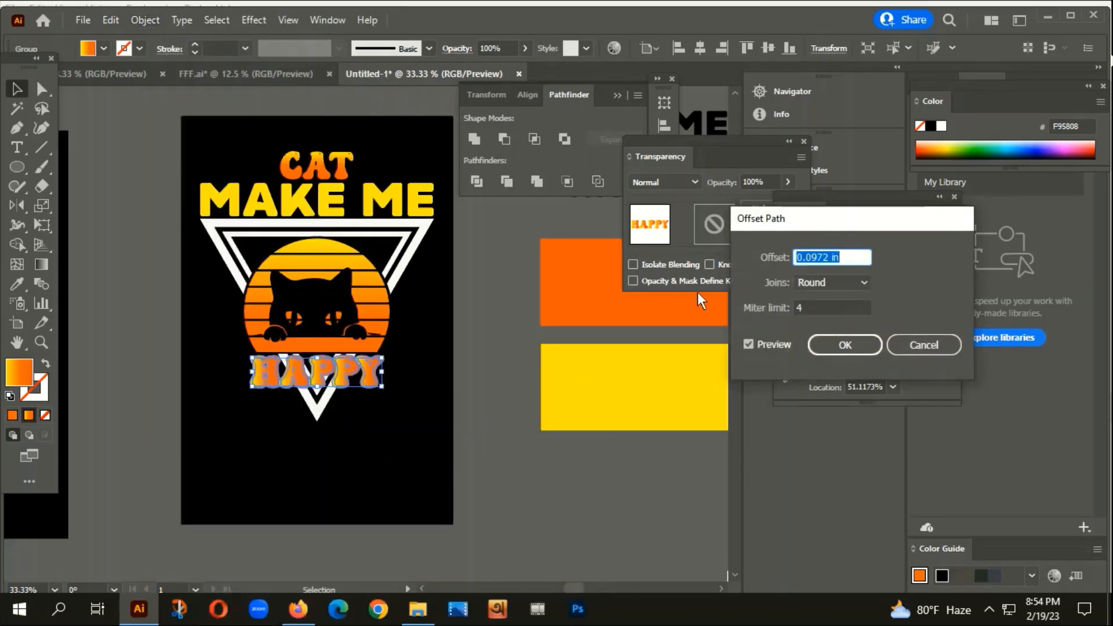
type("10PX")
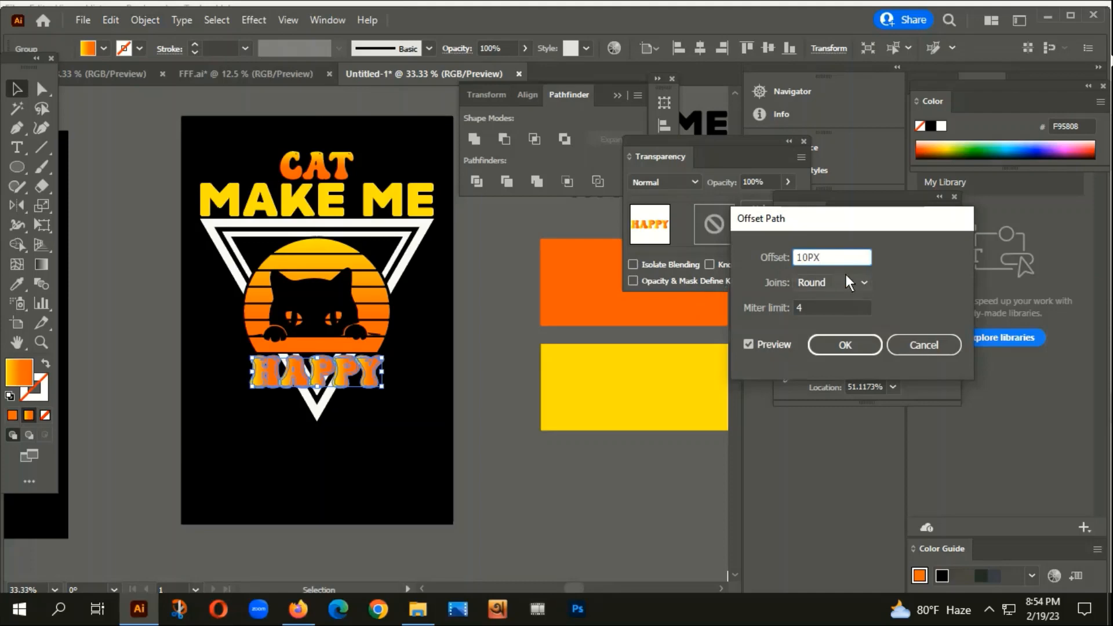
left_click(845, 348)
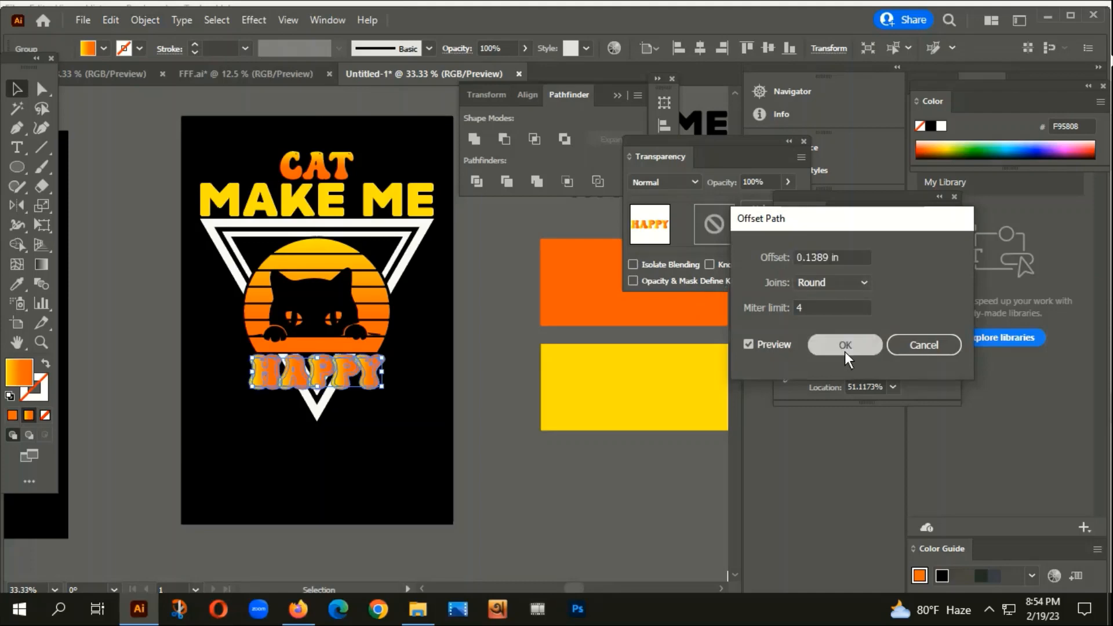
left_click(474, 140)
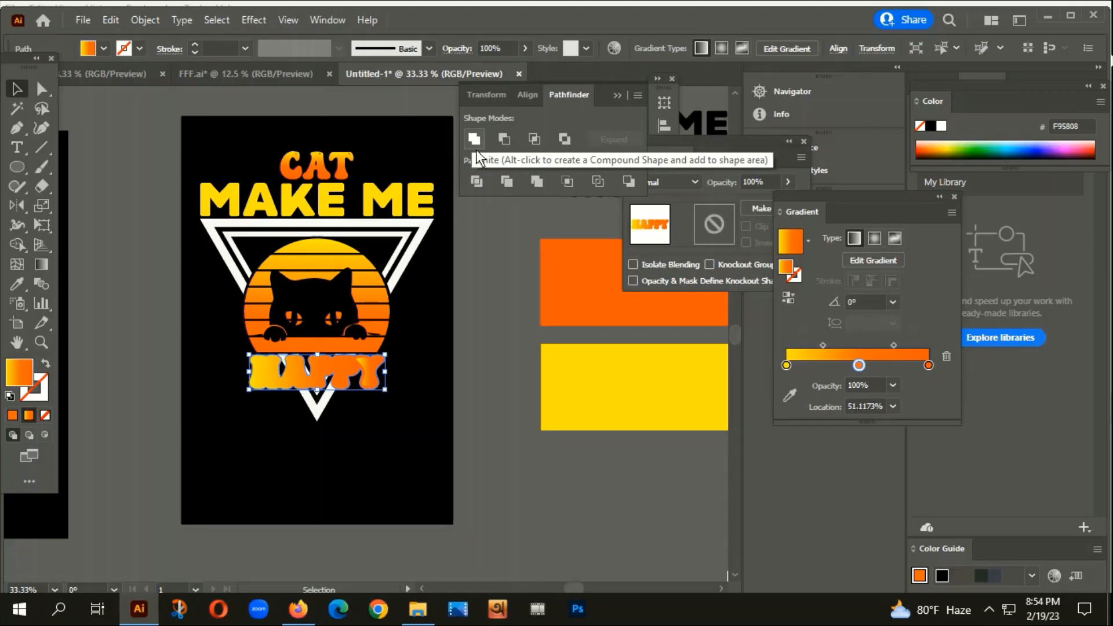
key("i")
left_click(400, 173)
left_click(18, 90)
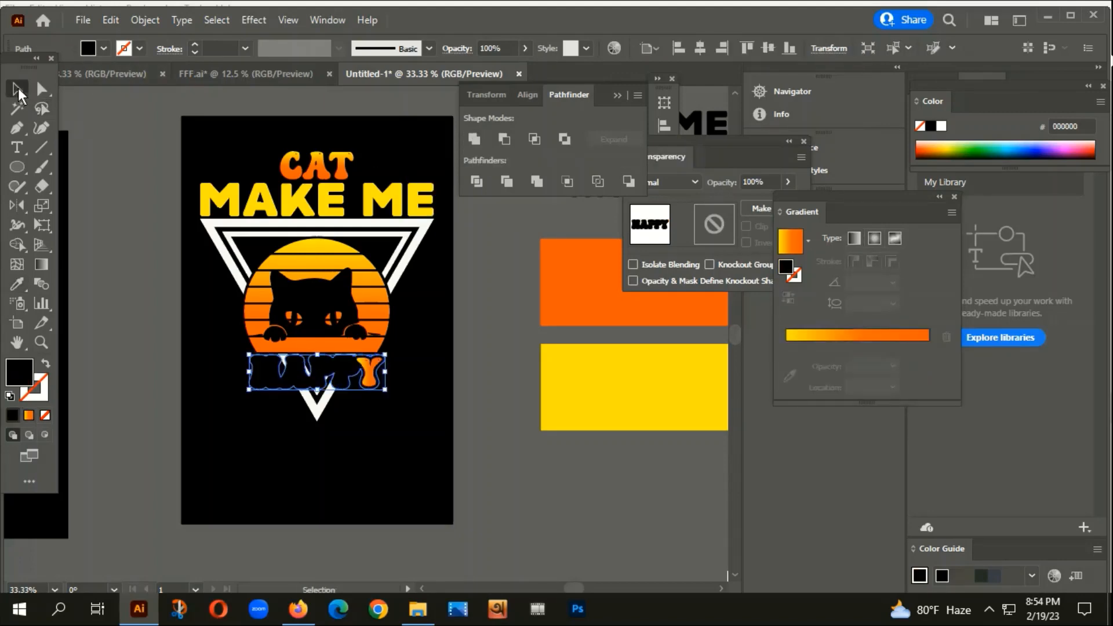
key("Delete")
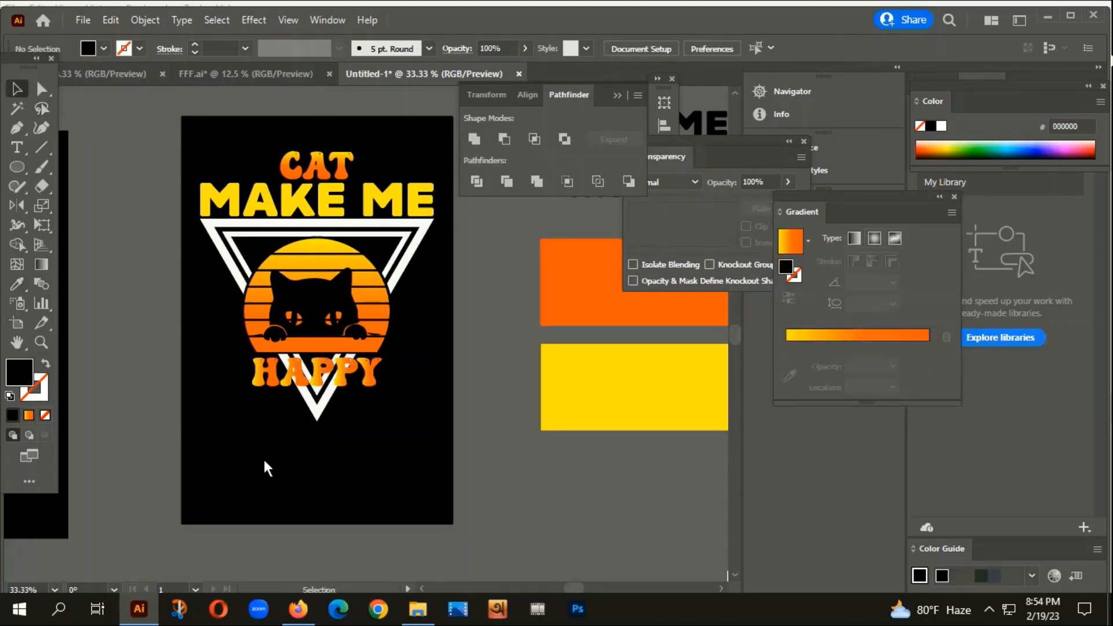
Add an unclipped opacity mask to the triangle, sun and cat, pasting the HAPPY outline into it.
left_click_drag(181, 302, 395, 310)
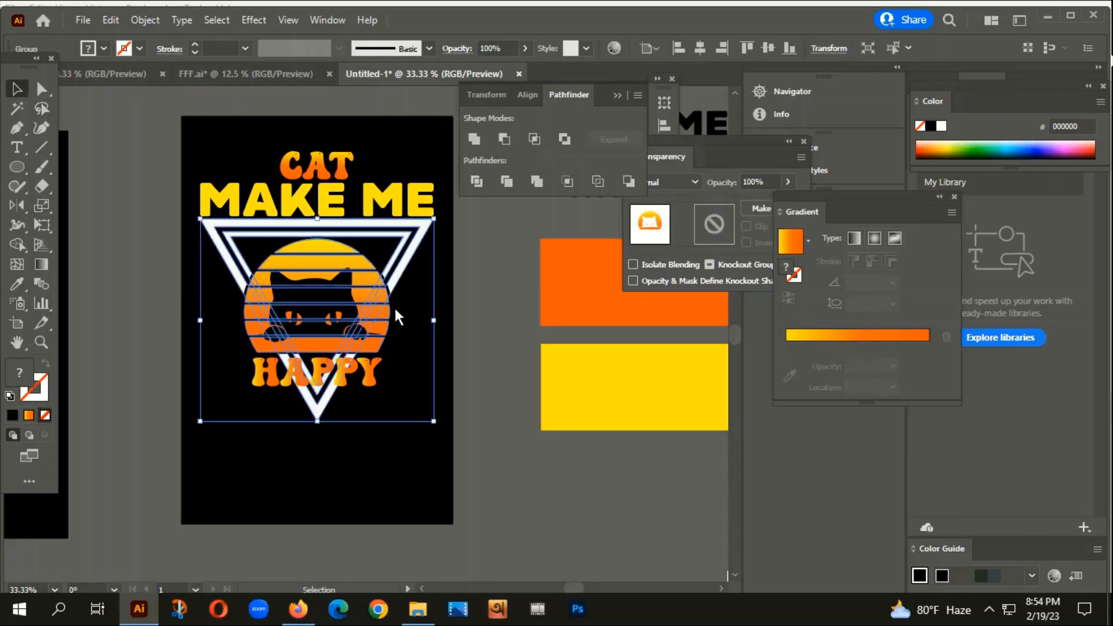
left_click(955, 197)
left_click(761, 208)
left_click(746, 226)
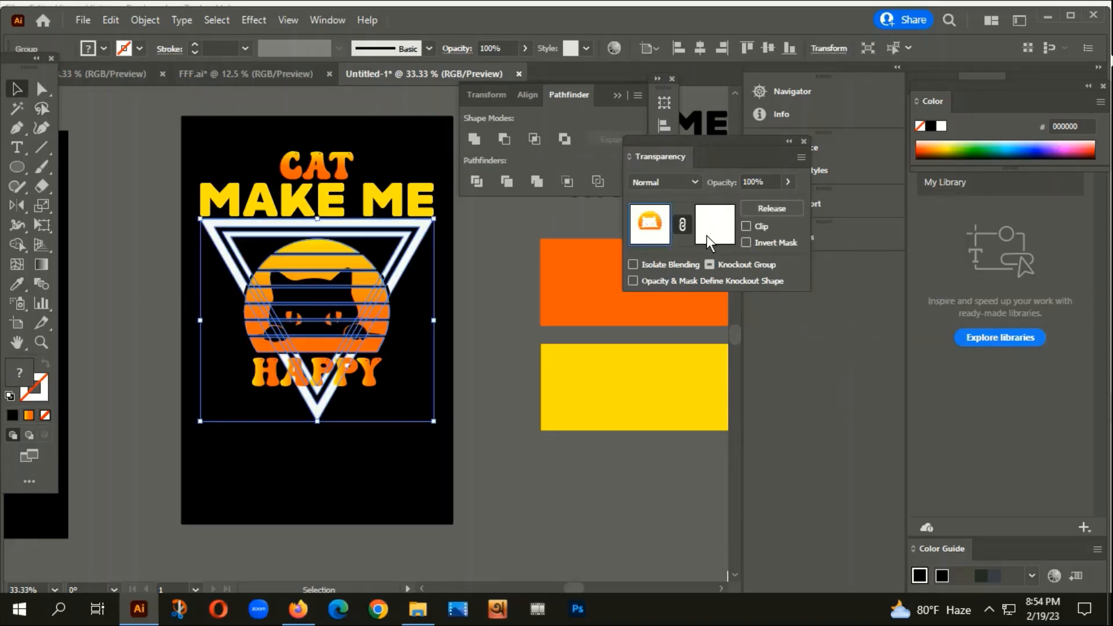
left_click(707, 243)
key("ctrl+f")
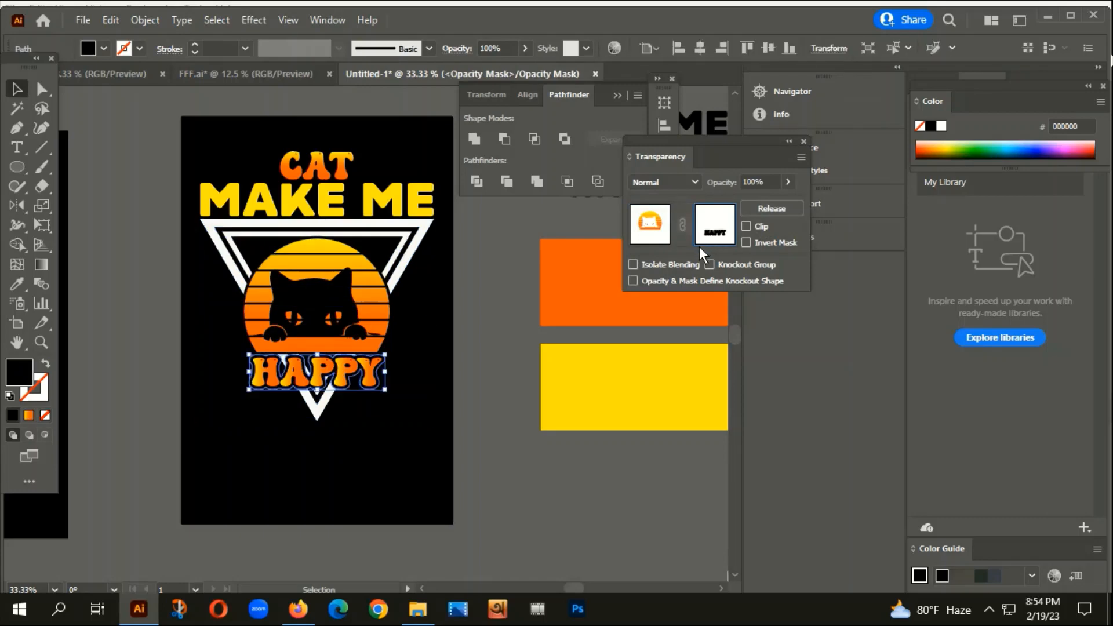
left_click(655, 232)
left_click(498, 426)
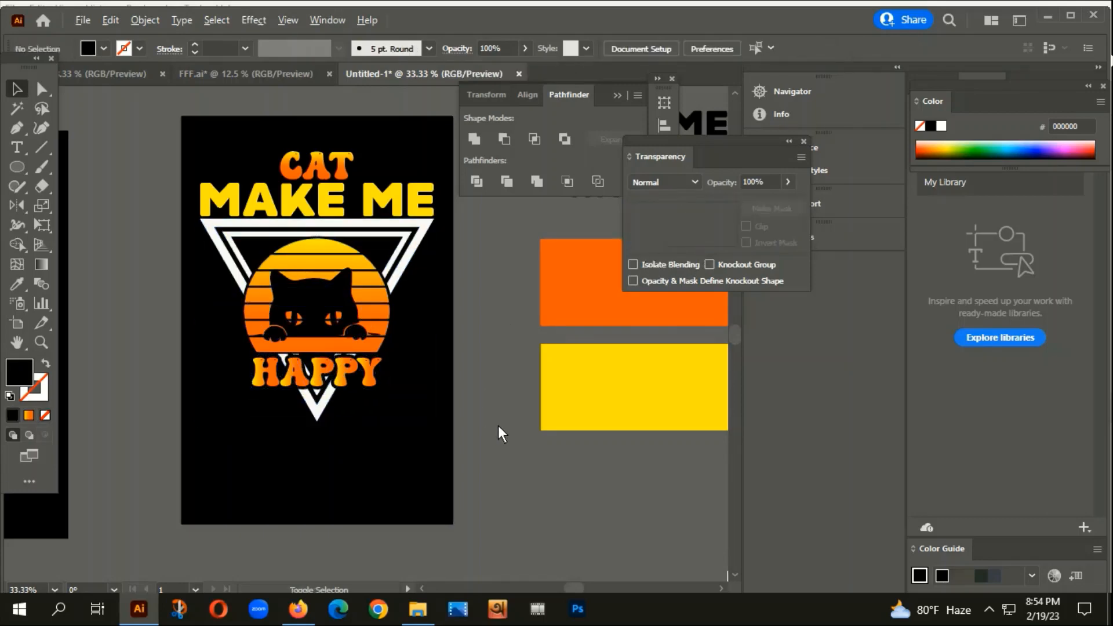
Show rulers and place vertical guides at MAKE ME's left and right edges.
scroll(499, 426, "down", 3)
left_click_drag(443, 430, 467, 380)
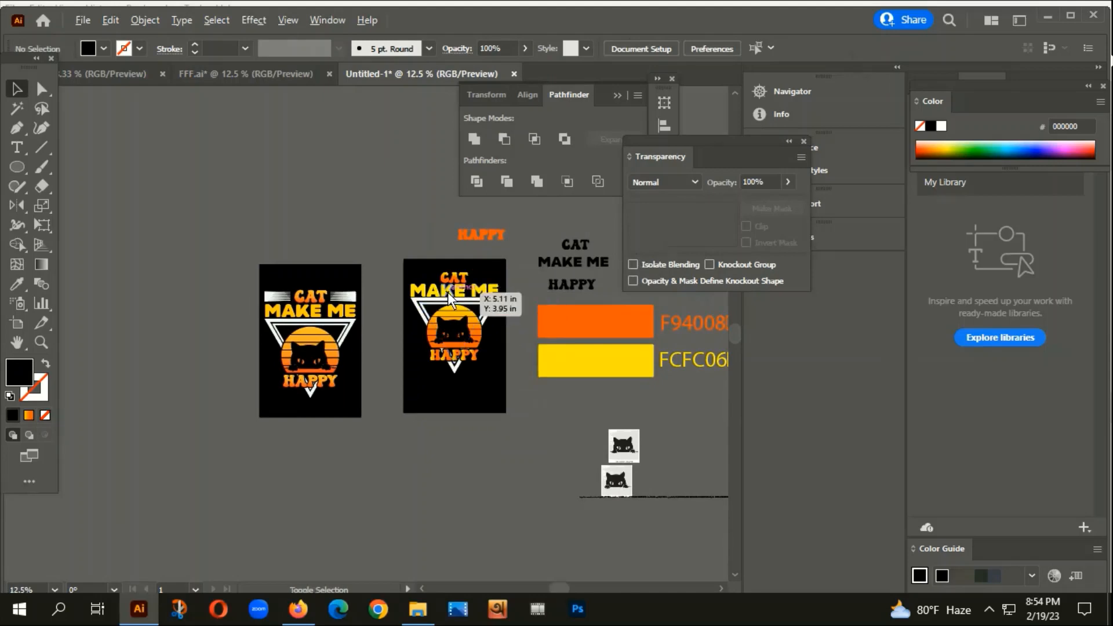
scroll(451, 283, "up", 4)
scroll(406, 249, "down", 1)
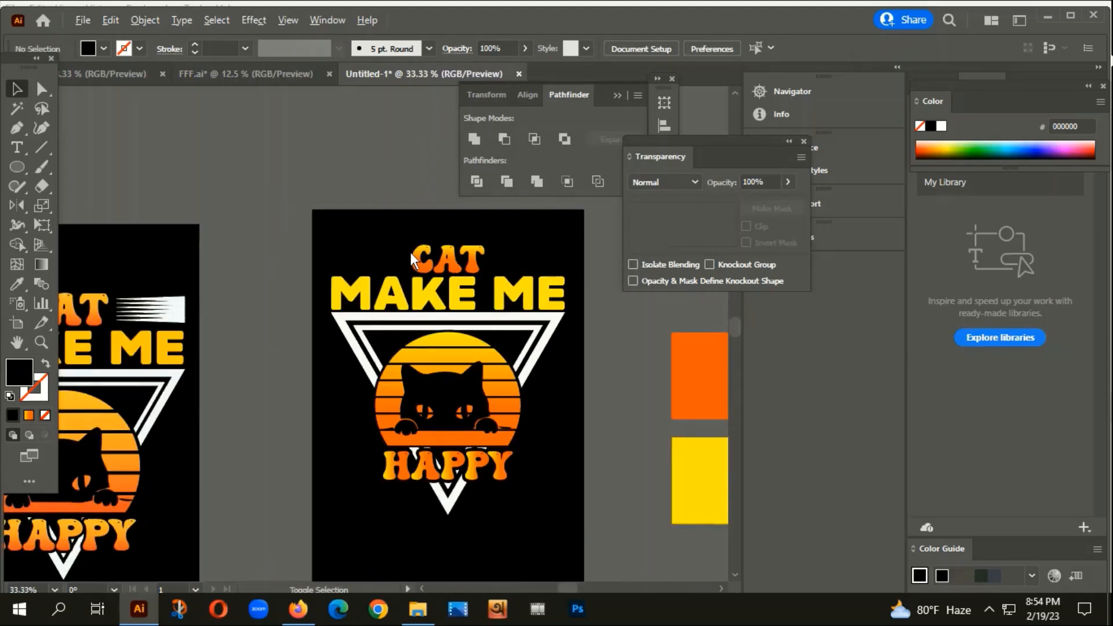
scroll(433, 254, "down", 1)
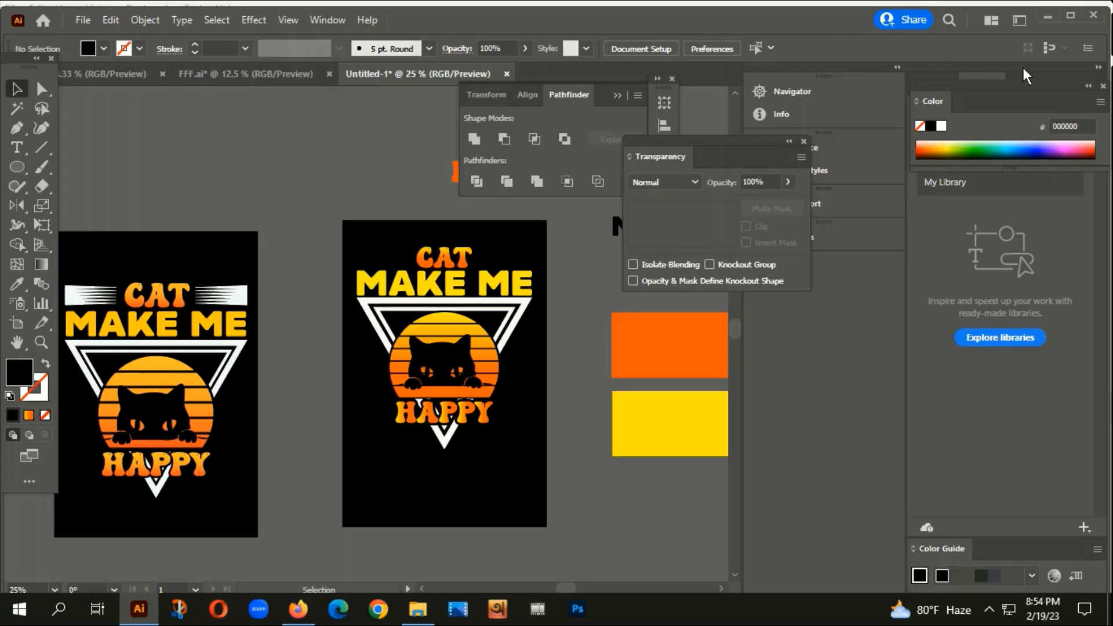
key("ctrl+r")
left_click_drag(7, 525, 198, 529)
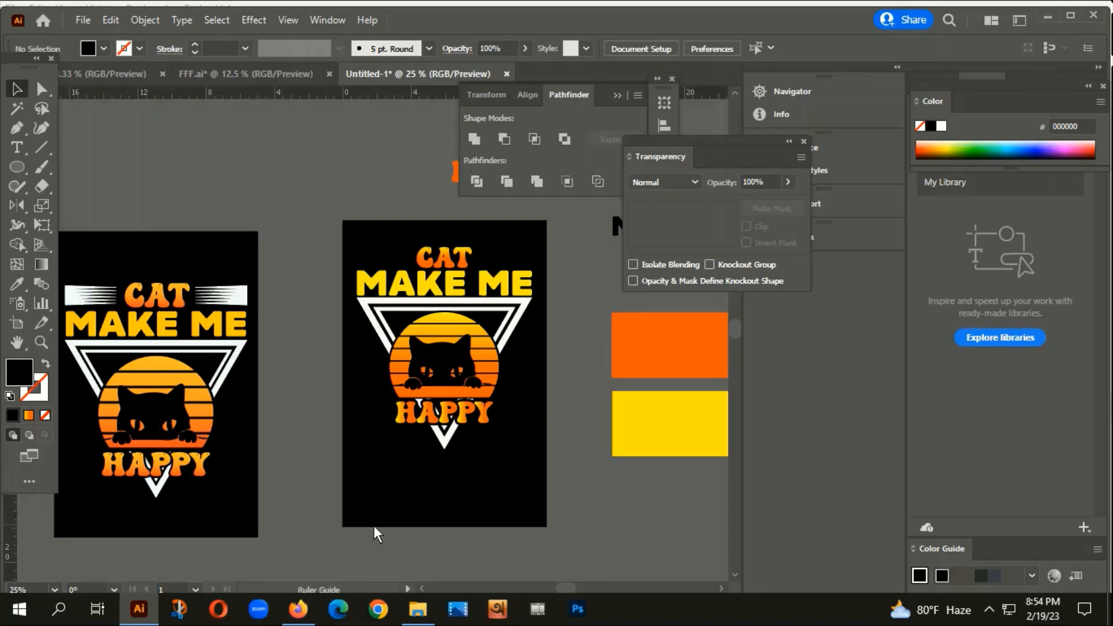
left_click_drag(373, 525, 530, 503)
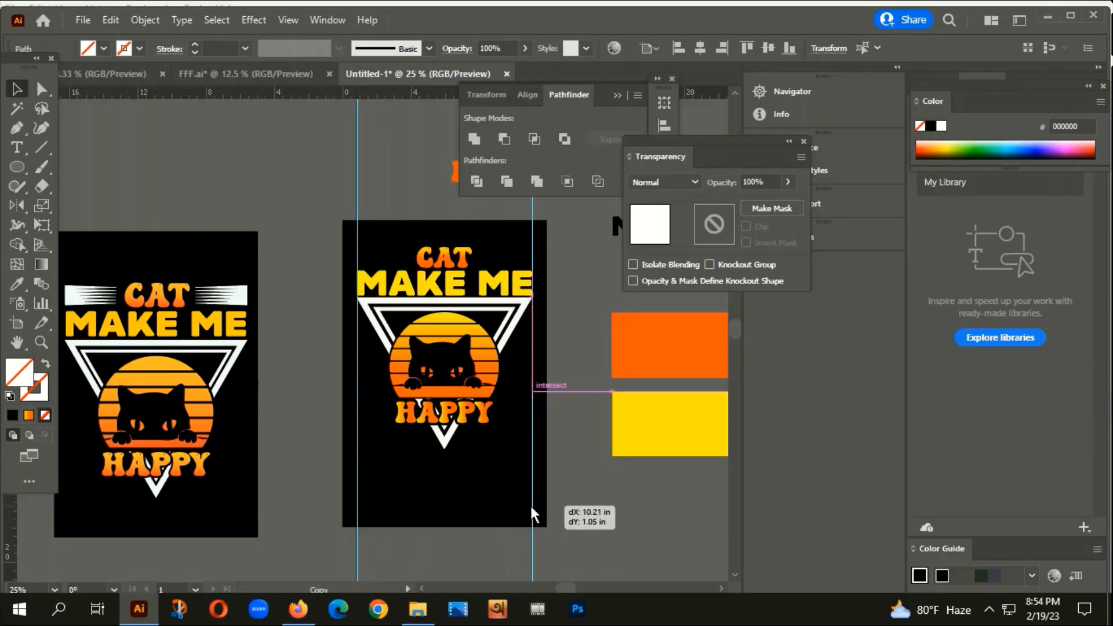
Draw a horizontal line from the left guide above MAKE.
left_click(564, 485)
scroll(362, 321, "up", 4)
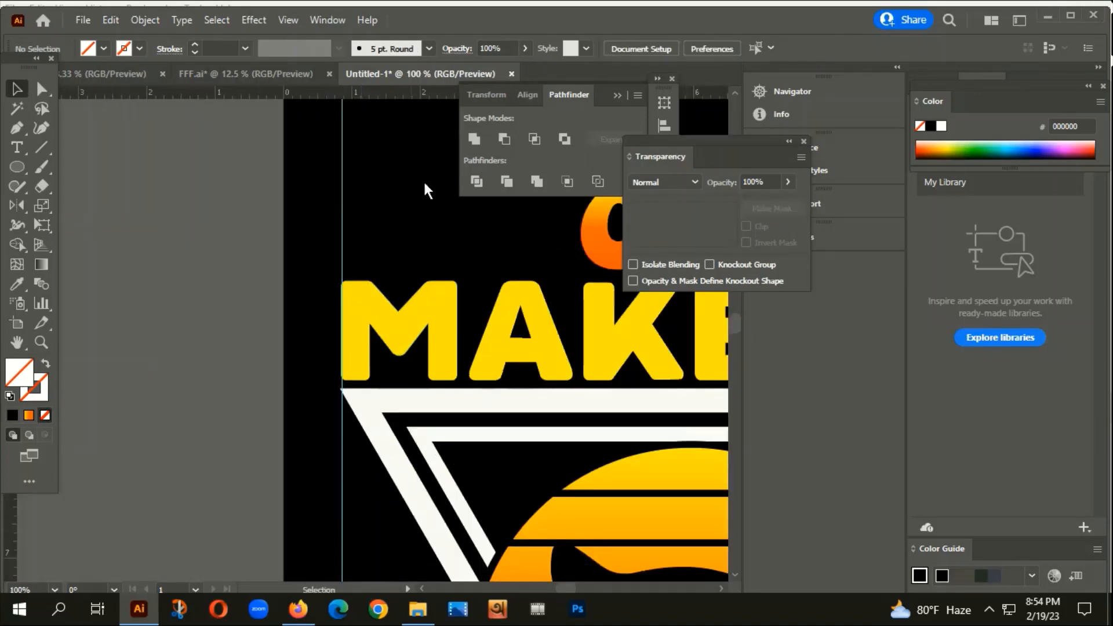
left_click_drag(423, 194, 381, 360)
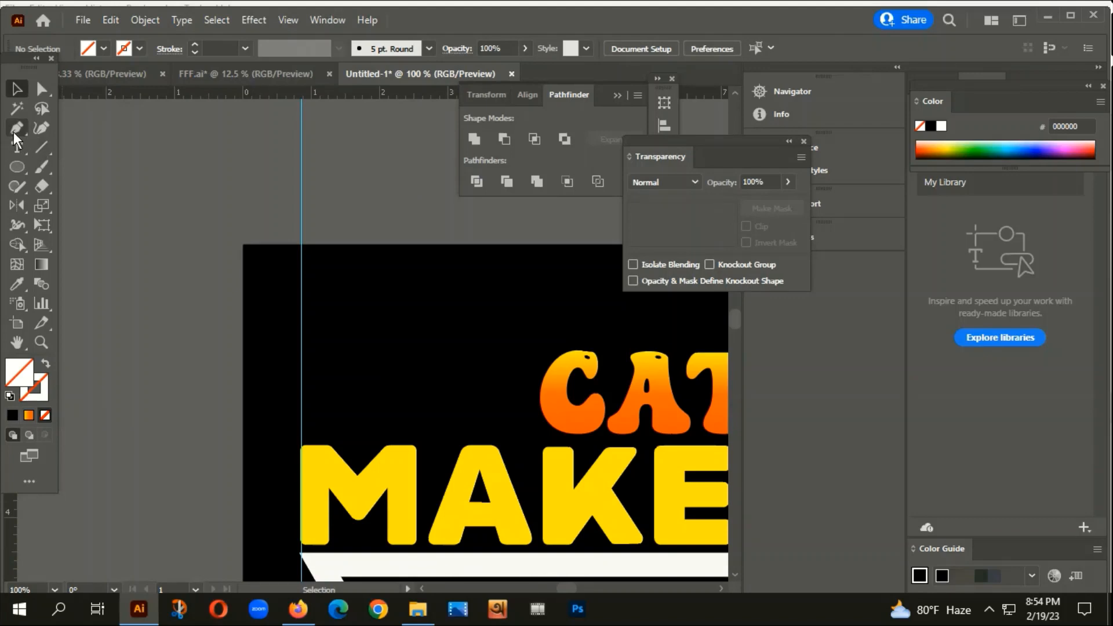
left_click(38, 148)
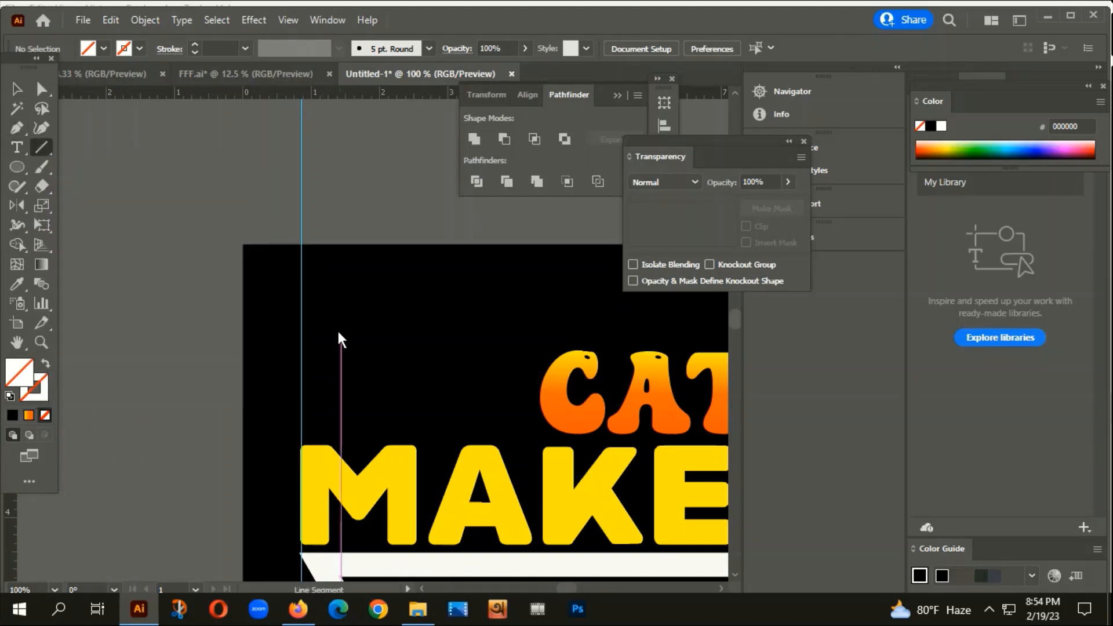
mouse_move(296, 332)
left_mouse_down("shift")
mouse_move(485, 389)
mouse_move(532, 390)
left_mouse_up("shift")
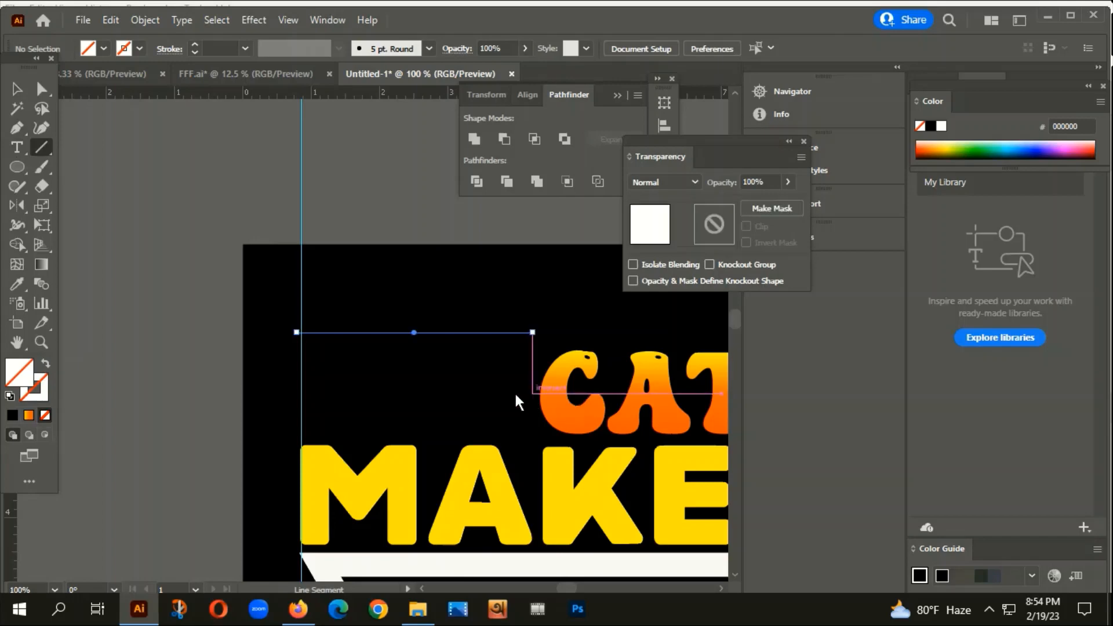
Give the line a 15 pt tapered gradient stroke and expand its appearance into a shape.
left_click(195, 42)
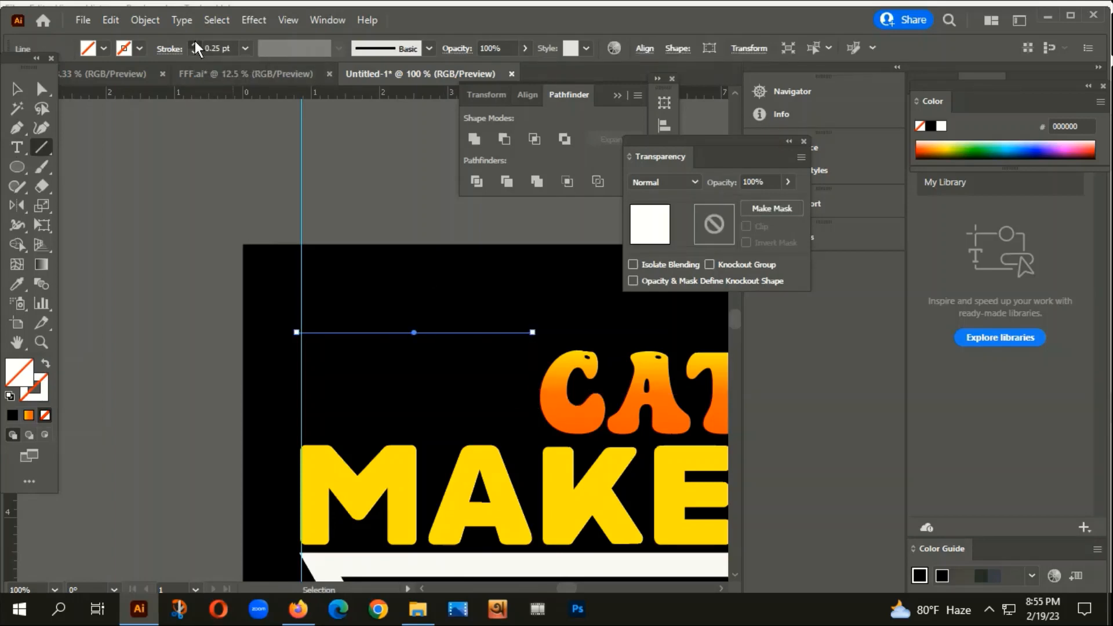
left_click(195, 44)
left_click(195, 44)
left_click(195, 44)
left_click(195, 44)
left_click(195, 44)
left_click(195, 44)
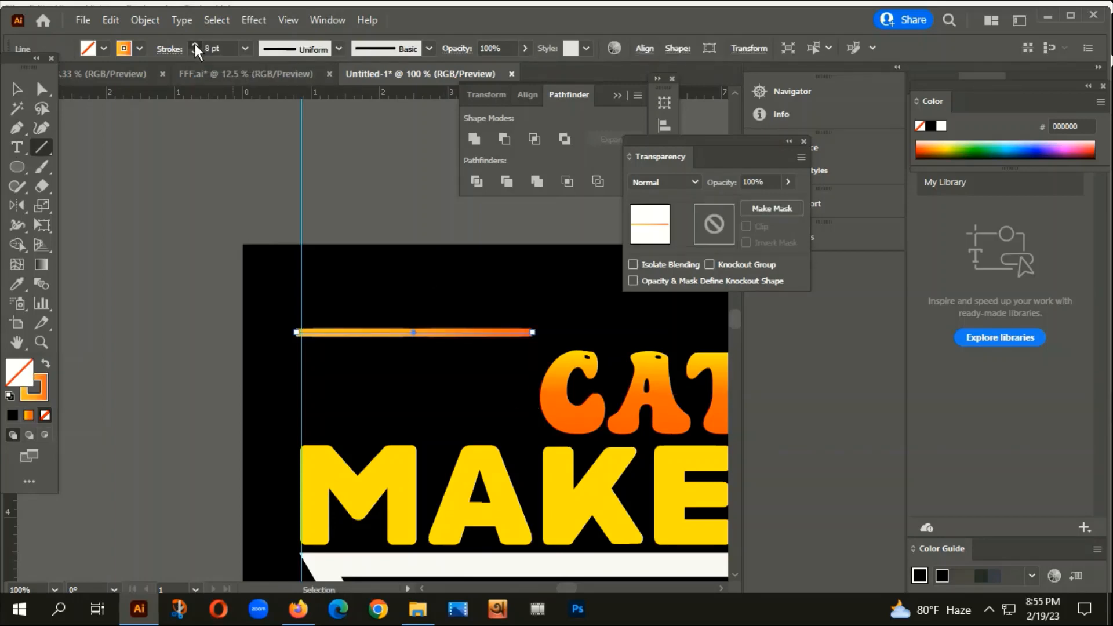
left_click(195, 44)
left_click(195, 44)
left_click(194, 44)
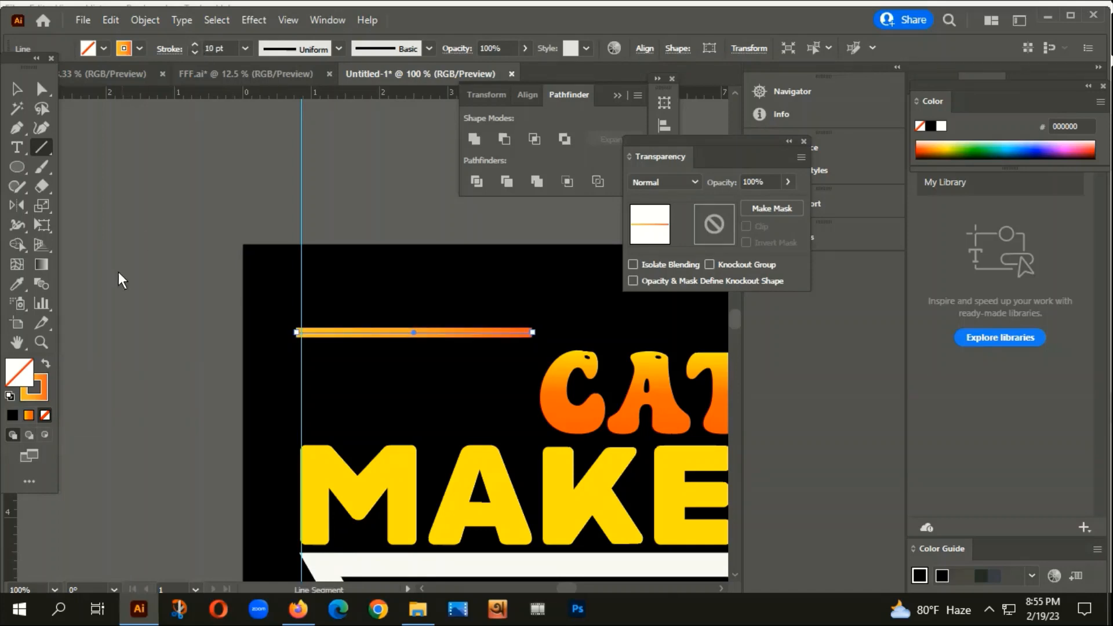
left_click(341, 50)
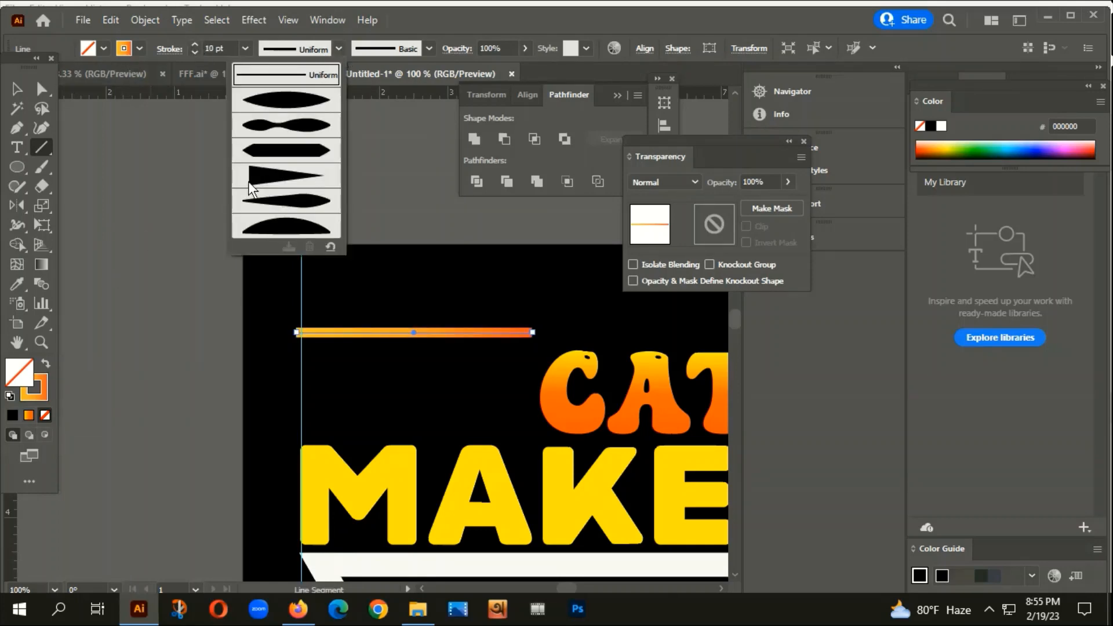
left_click(266, 166)
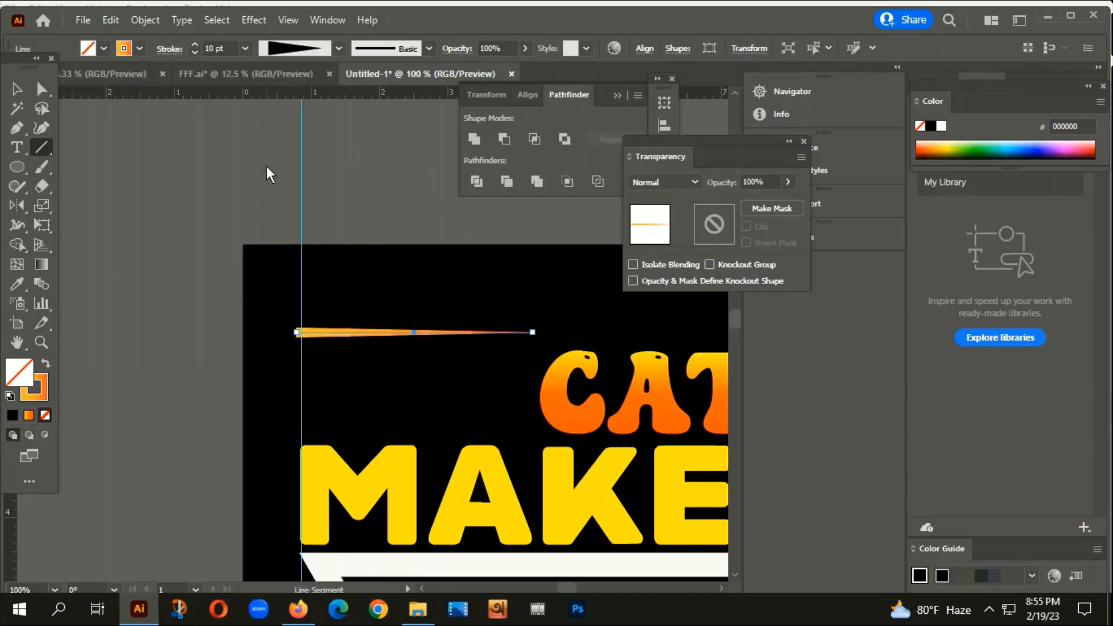
left_click(195, 44)
left_click(195, 44)
left_click(195, 45)
left_click(195, 44)
left_click(195, 44)
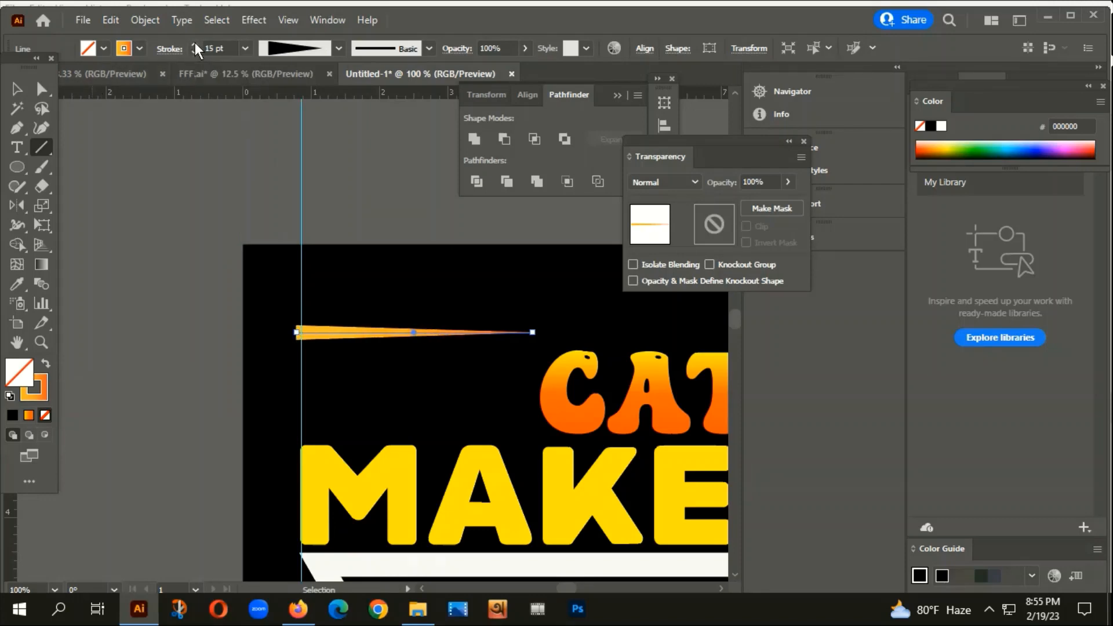
left_click(183, 19)
left_click(232, 216)
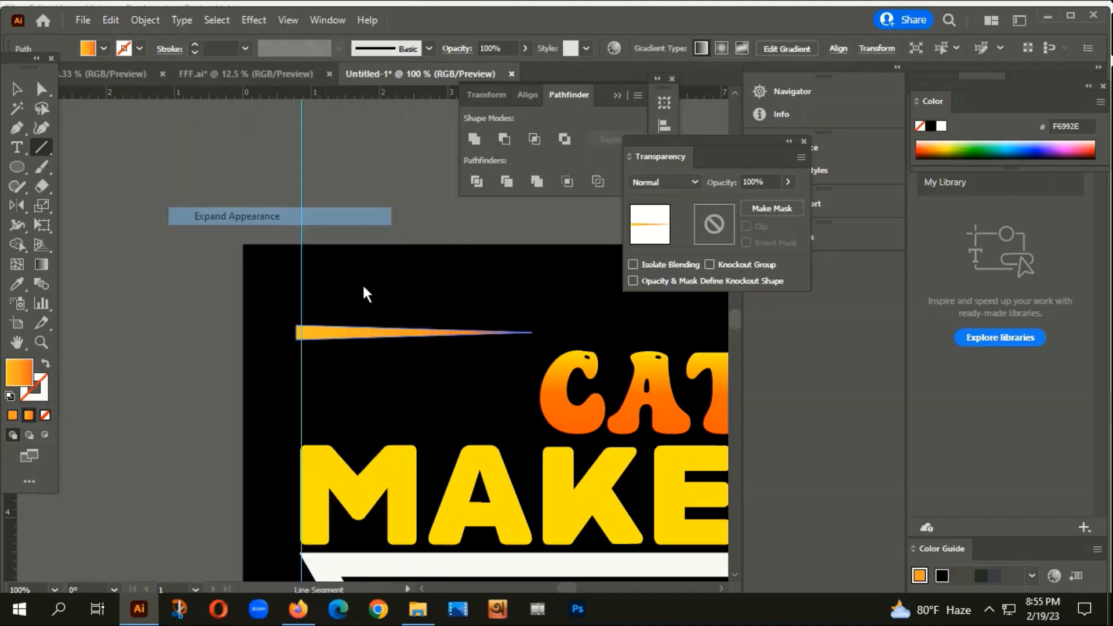
Set the tapered shape's fill to white (FFFFFF).
double_click(18, 380)
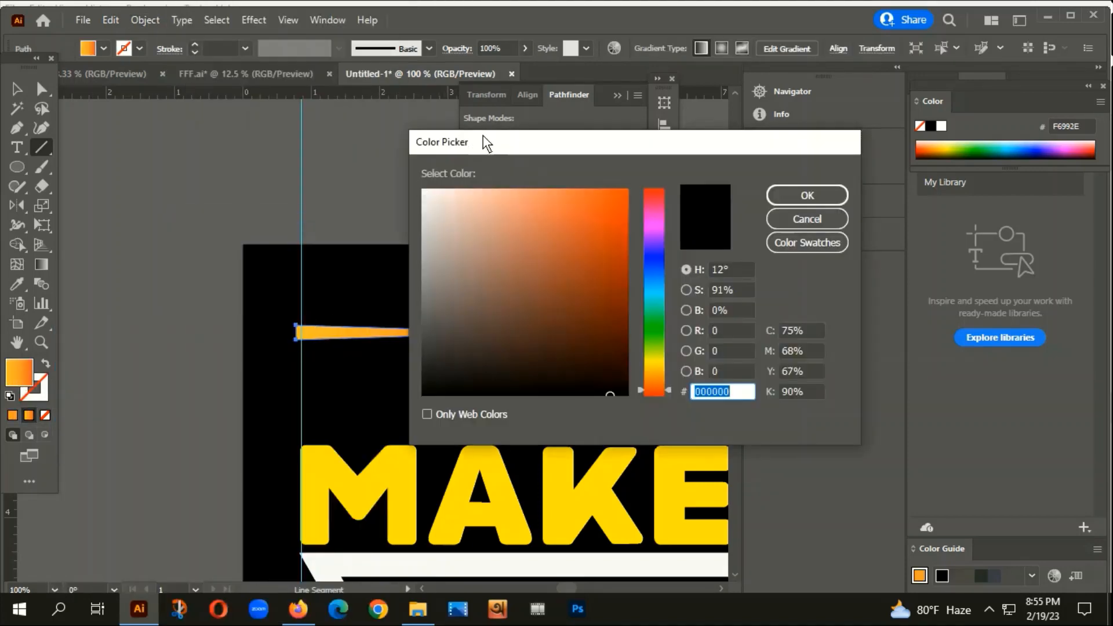
type("FFFFFF")
left_click(810, 199)
key("v")
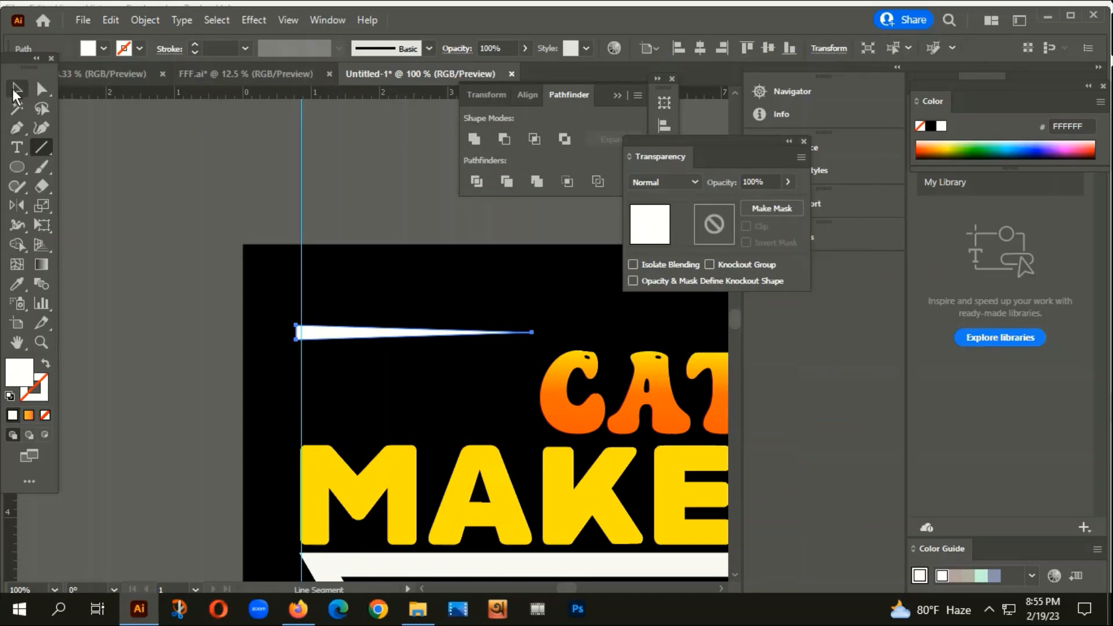
Stack copies of the white wedge down the left guide with Ctrl+D and group them.
scroll(358, 422, "up", 2)
left_click_drag(289, 278, 294, 347)
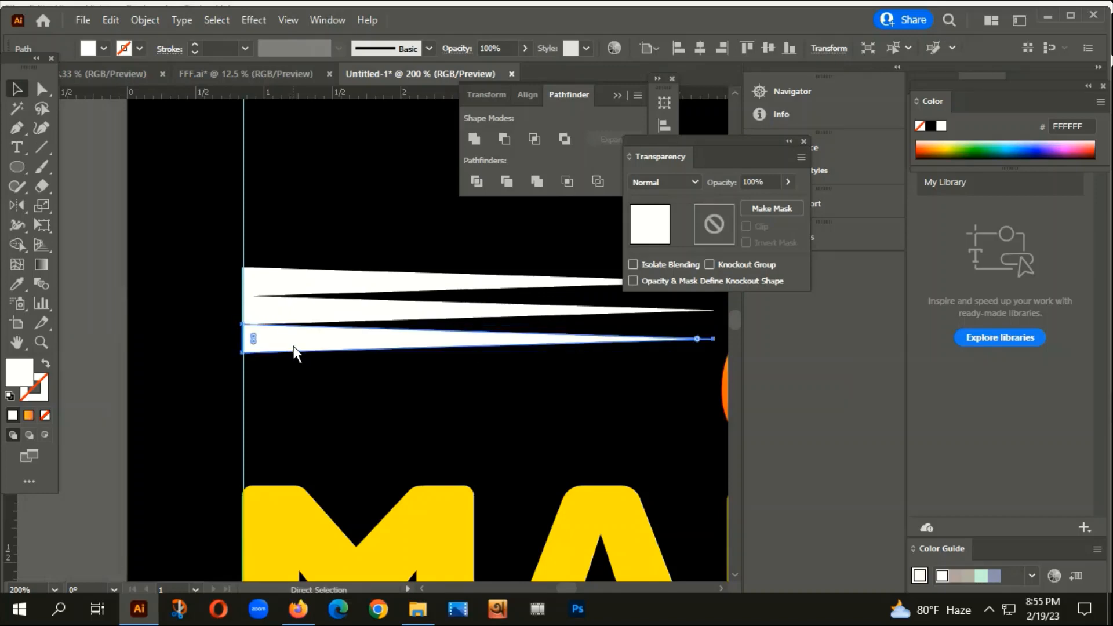
key("ctrl+d")
key("ctrl+d")
key("ctrl+d")
key("ctrl+d")
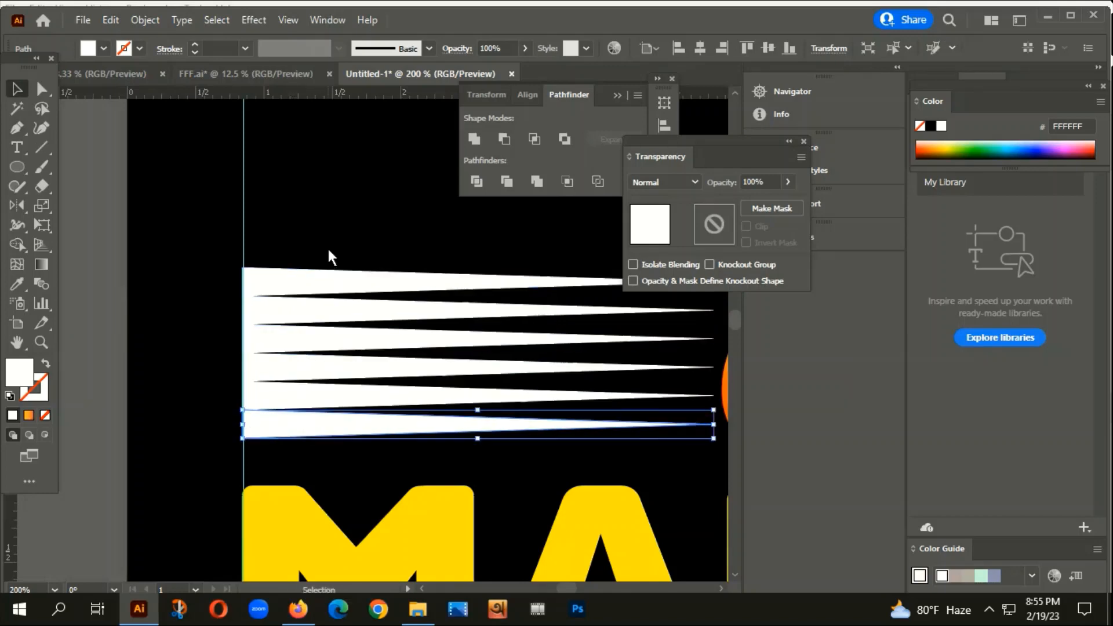
left_click_drag(327, 248, 366, 446)
right_click(385, 313)
left_click(440, 354)
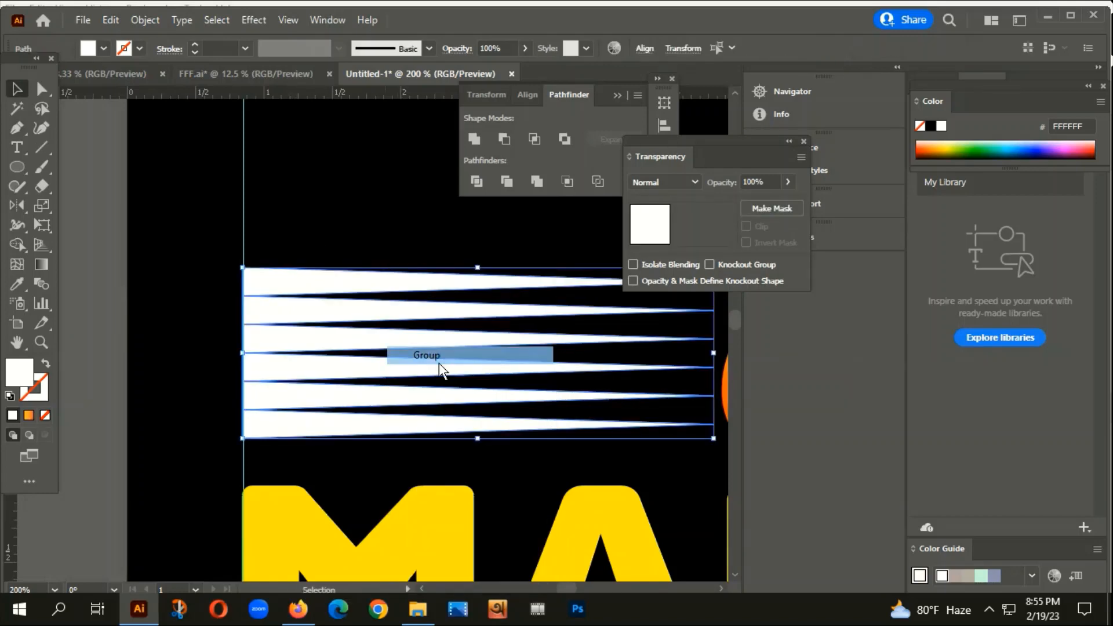
scroll(440, 363, "down", 3)
scroll(453, 383, "down", 1)
scroll(452, 382, "right", 3)
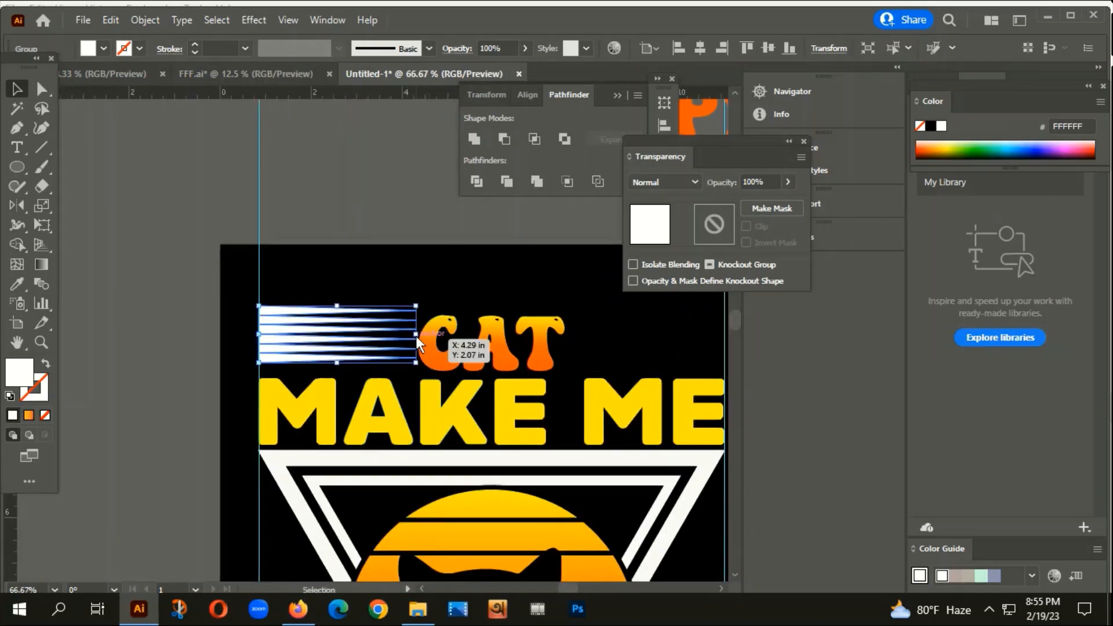
Shrink the stripe group and move it to the left of CAT.
left_click_drag(416, 336, 408, 336)
scroll(356, 349, "up", 2)
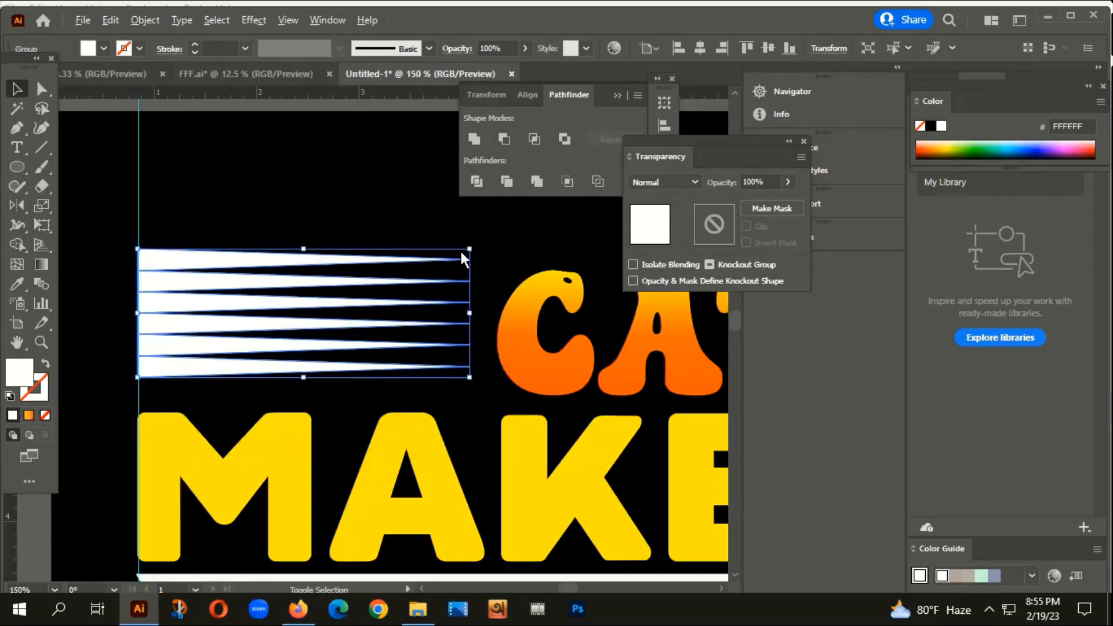
left_click_drag(467, 250, 442, 261)
left_click_drag(335, 317, 303, 337)
scroll(303, 338, "down", 3)
Reflect a vertical copy of the stripes and place it to the right of CAT.
right_click(290, 335)
mouse_move(345, 253)
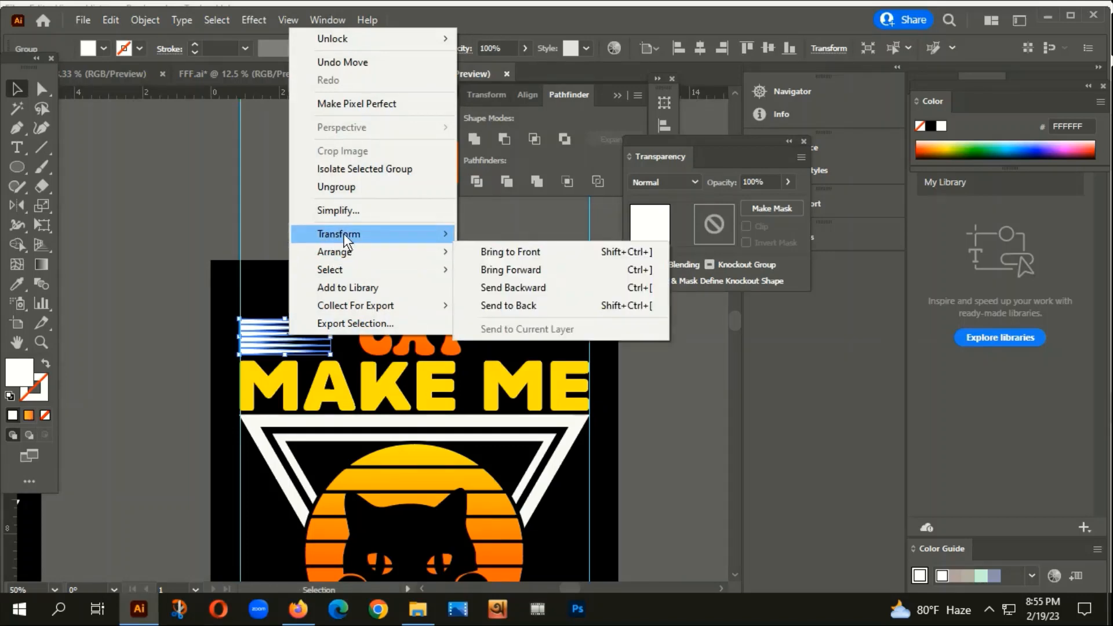
left_click(492, 295)
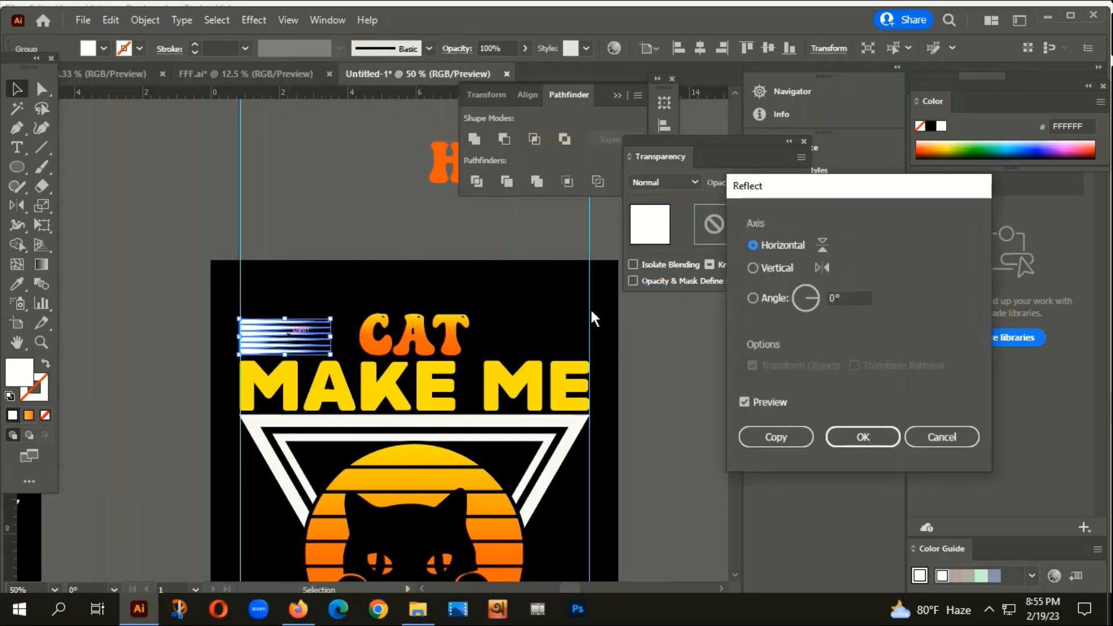
left_click(752, 268)
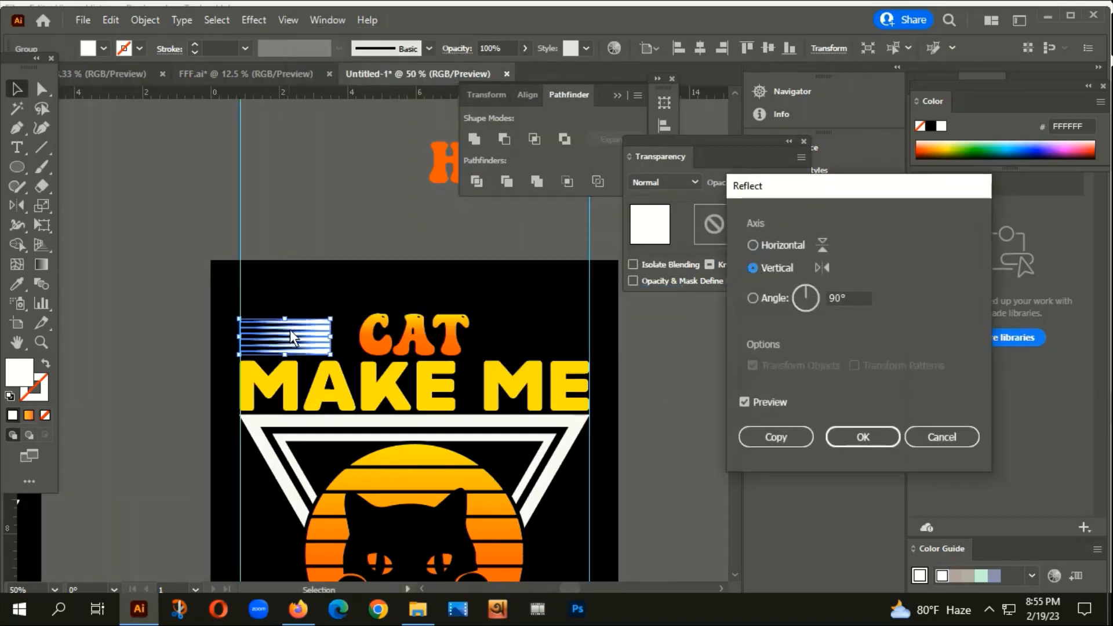
left_click(776, 436)
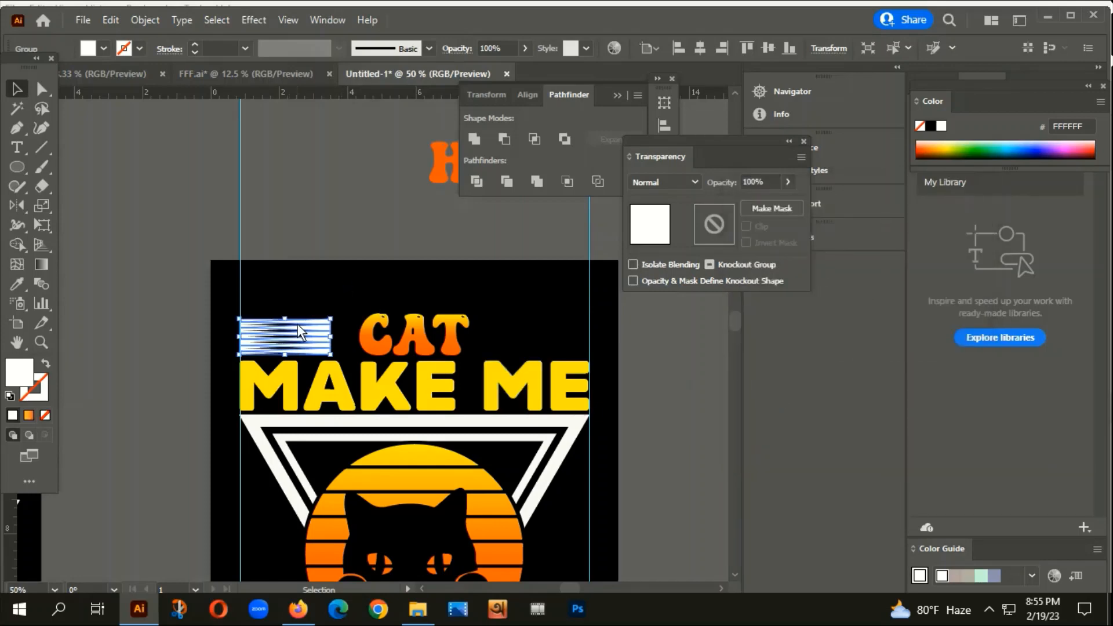
left_click_drag(311, 335, 572, 342)
left_click(484, 286)
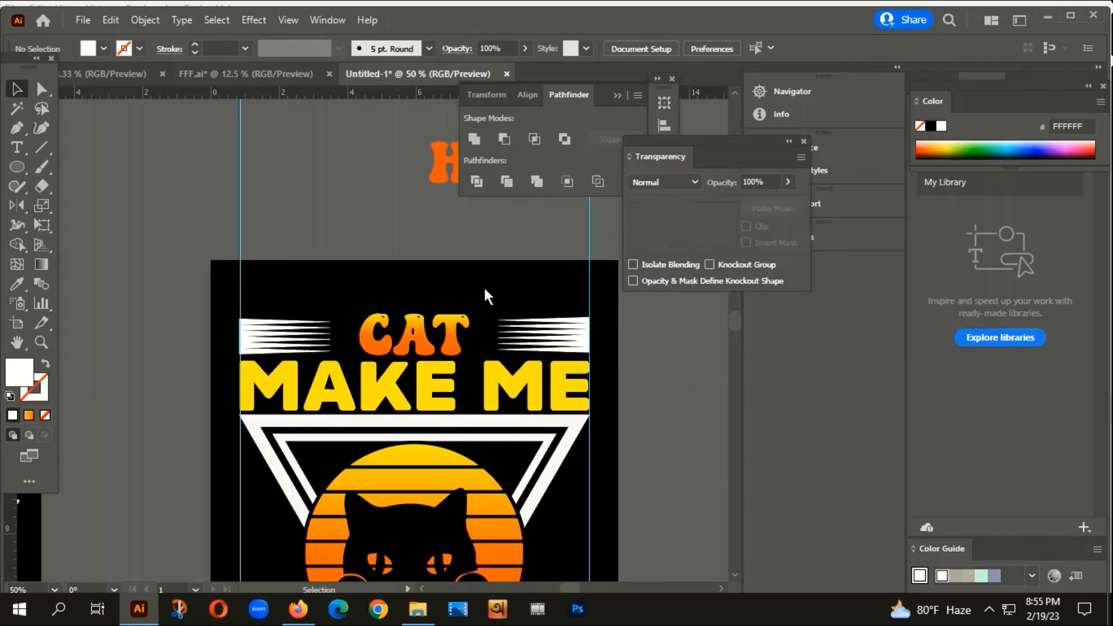
Enlarge CAT between the stripes and nudge it slightly up and right.
left_click(436, 346)
left_click_drag(420, 311, 417, 305)
left_click_drag(431, 356, 434, 346)
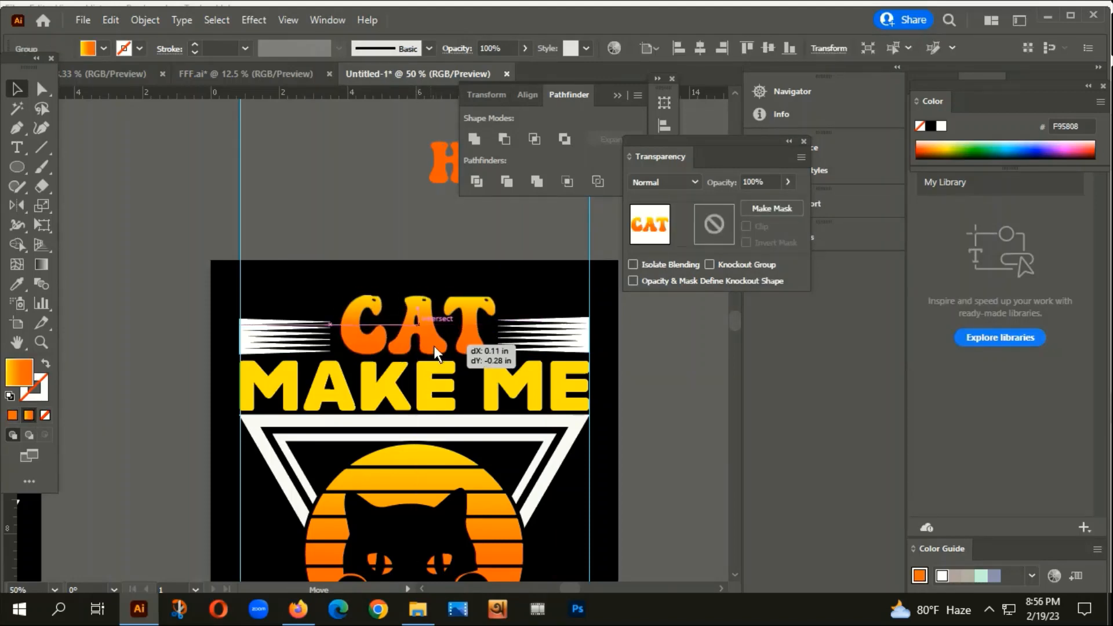
left_click(212, 356)
scroll(229, 392, "down", 3)
left_click_drag(381, 445, 431, 382)
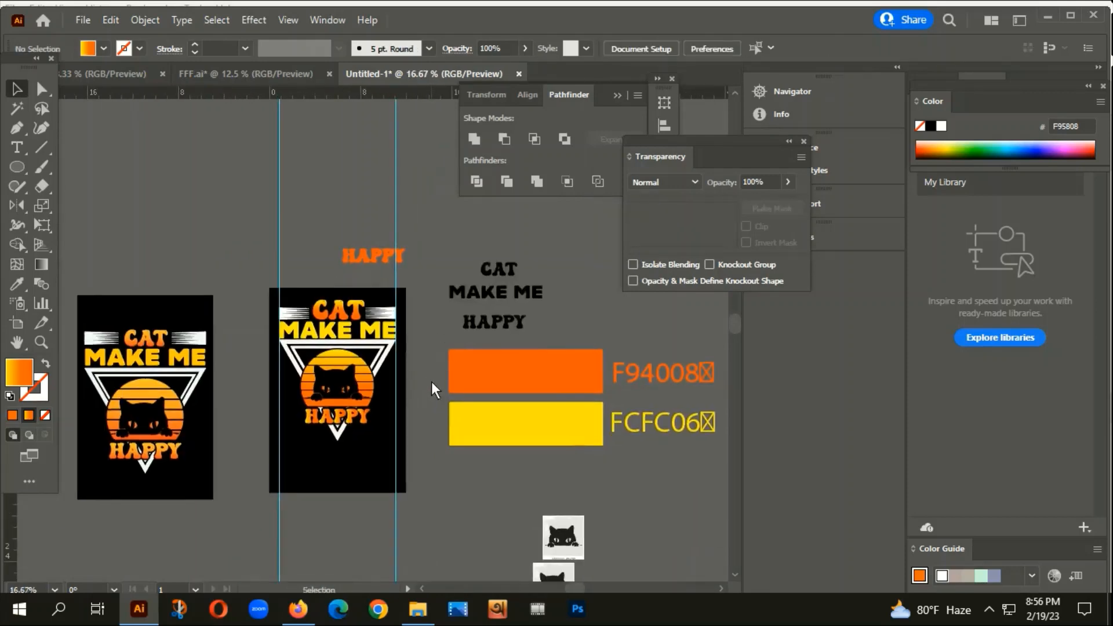